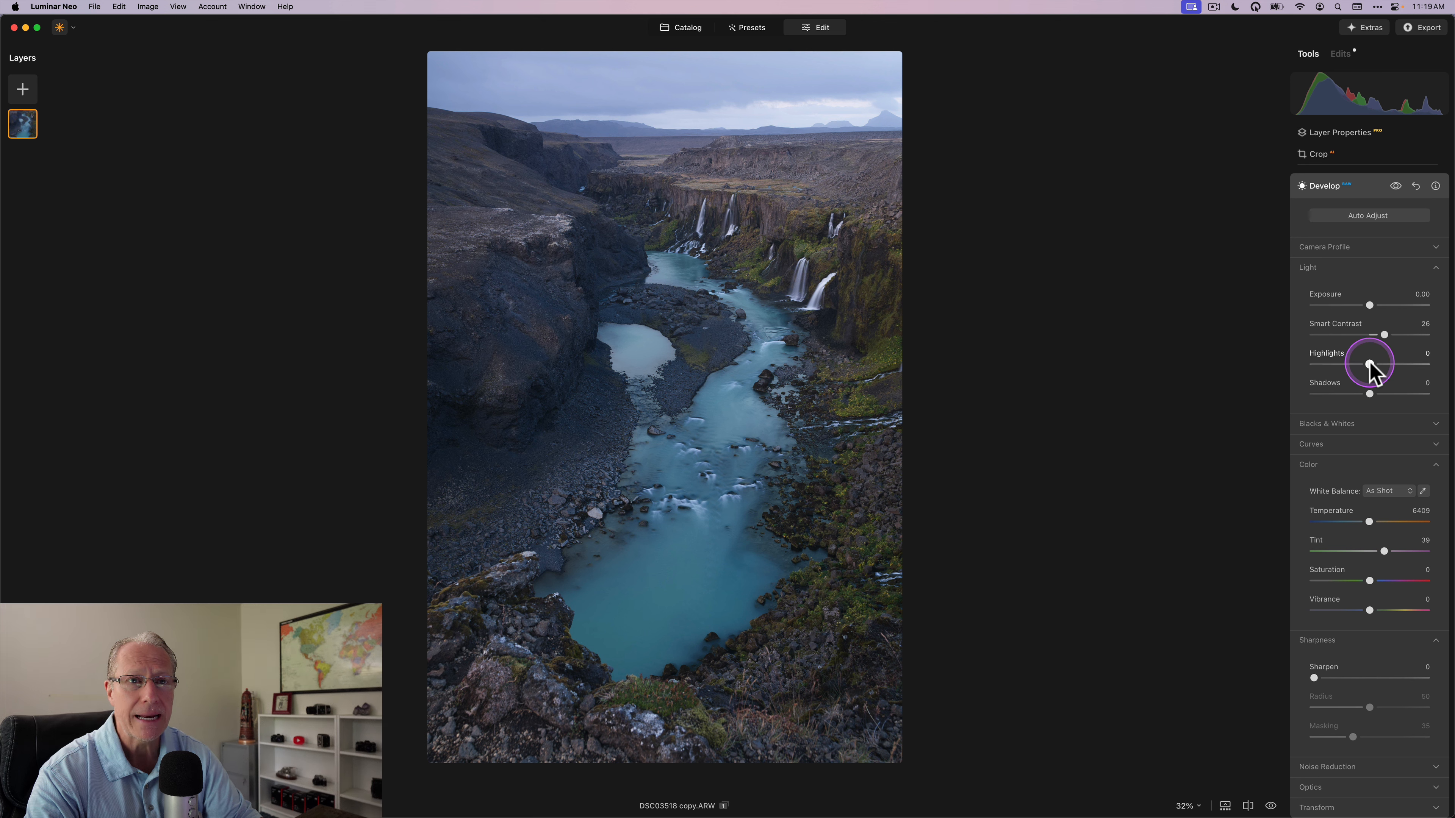
# Set Highlights to -40 and Shadows to 4 in the Develop light adjustments, checking the result against the original photo.
pyautogui.moveTo(1370, 364); pyautogui.dragTo(1347, 364)
pyautogui.click(1347, 364)
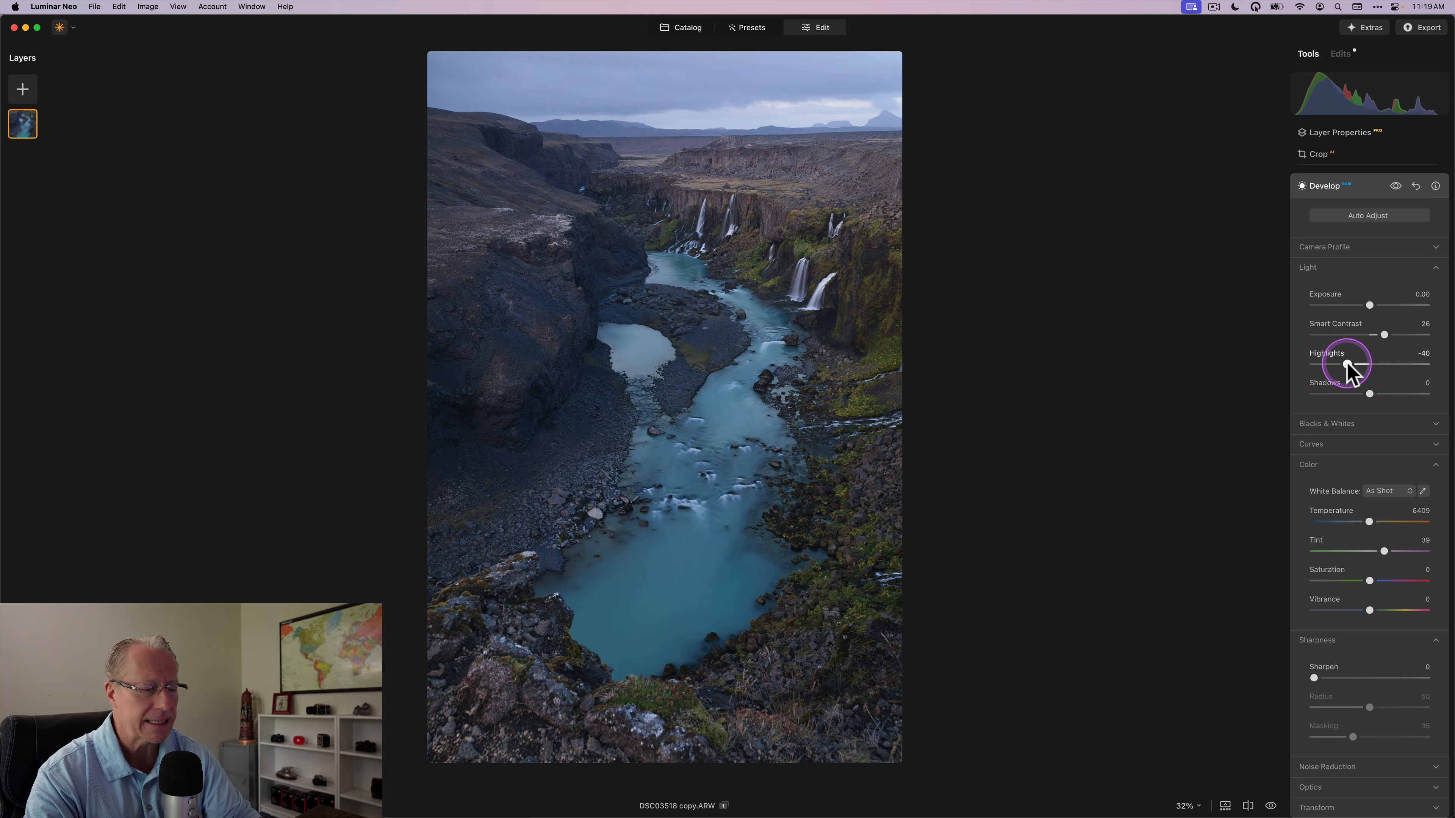
pyautogui.moveTo(1370, 394); pyautogui.dragTo(1372, 395)
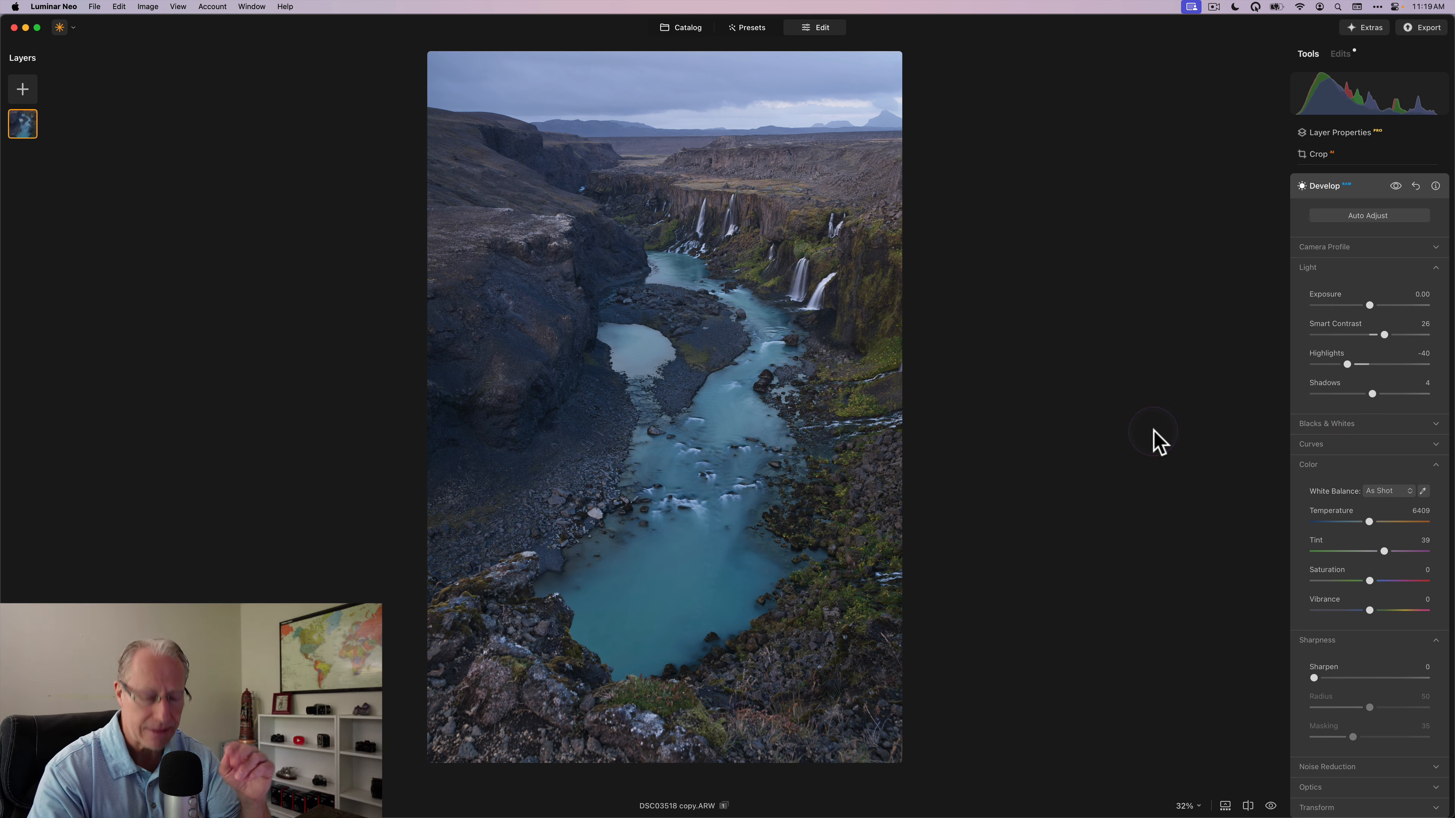
pyautogui.press('\\')
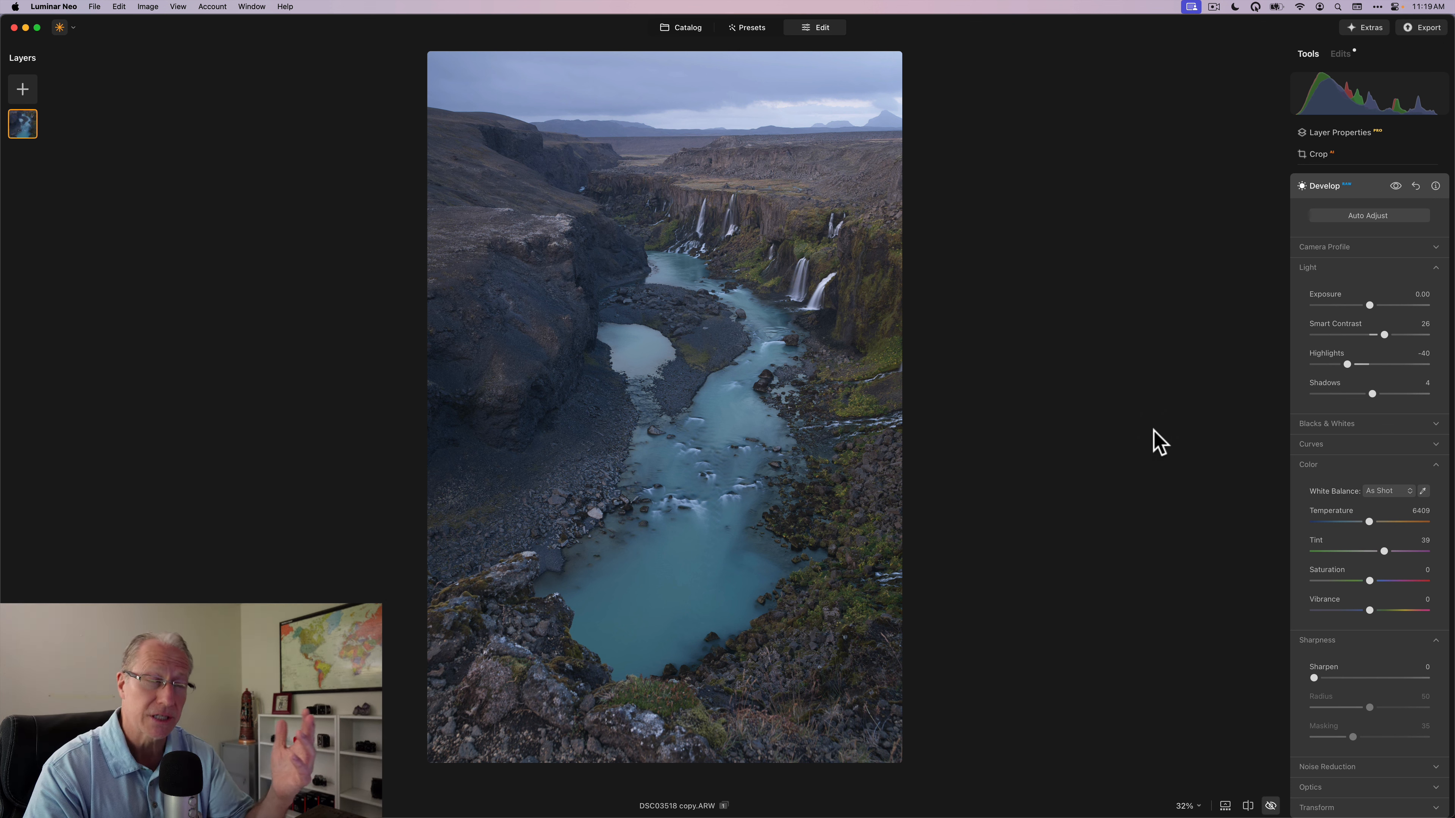
pyautogui.press('\\')
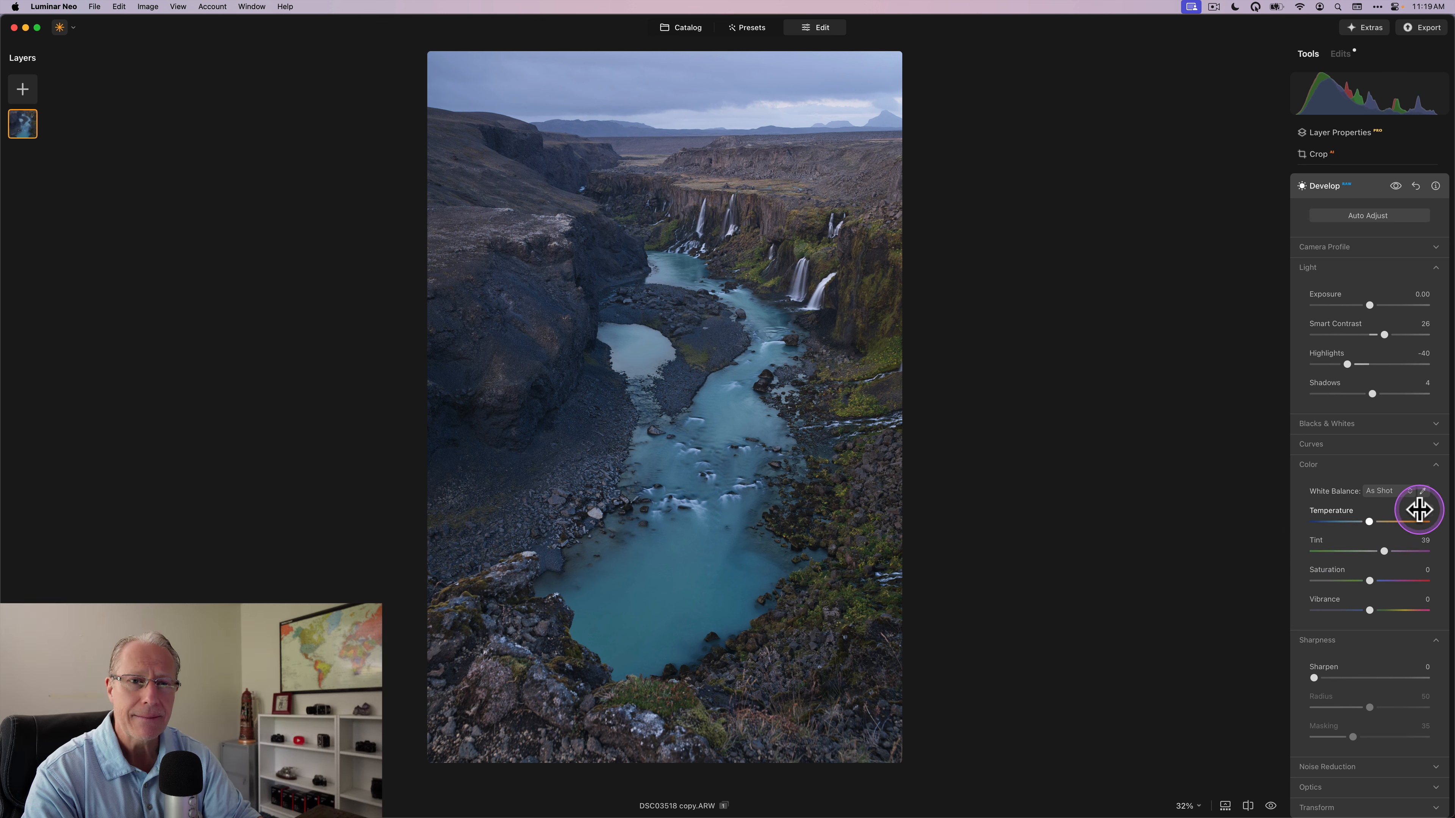
# Set the white balance Temperature to 6450 and Vibrance to 10 in the Develop color adjustments.
pyautogui.click(1420, 511)
pyautogui.write('64')
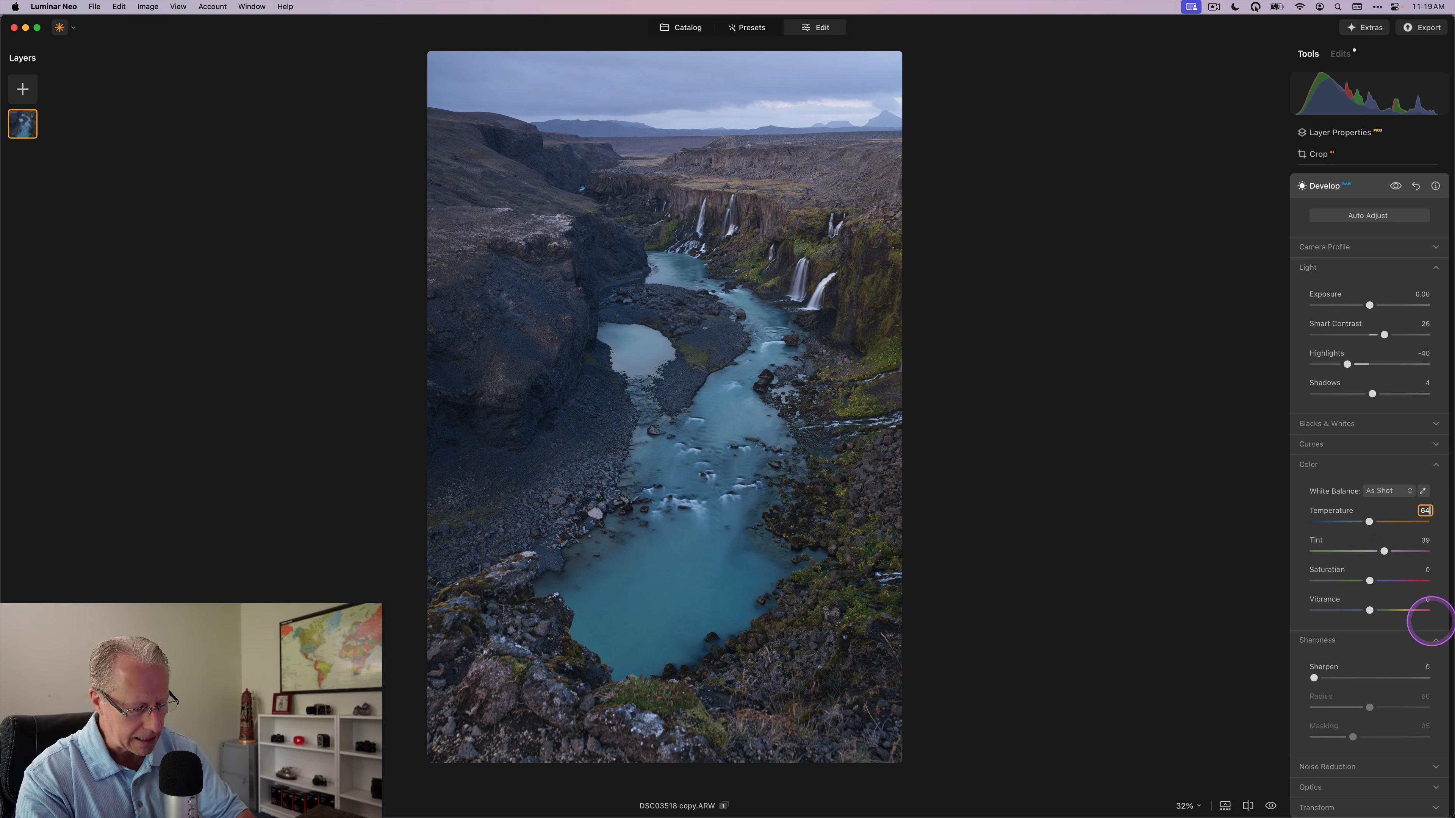
pyautogui.write('50')
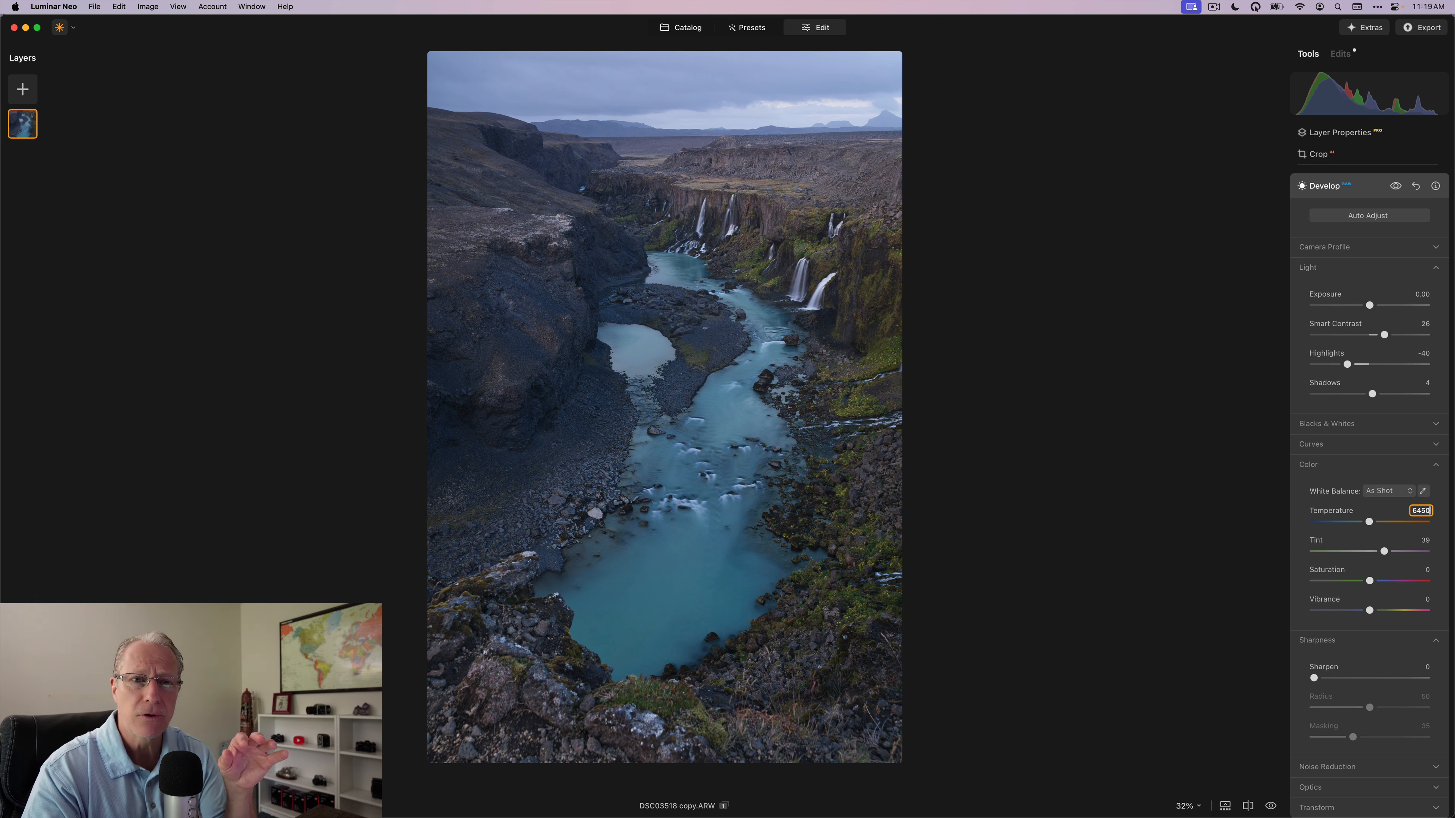
pyautogui.press('Return')
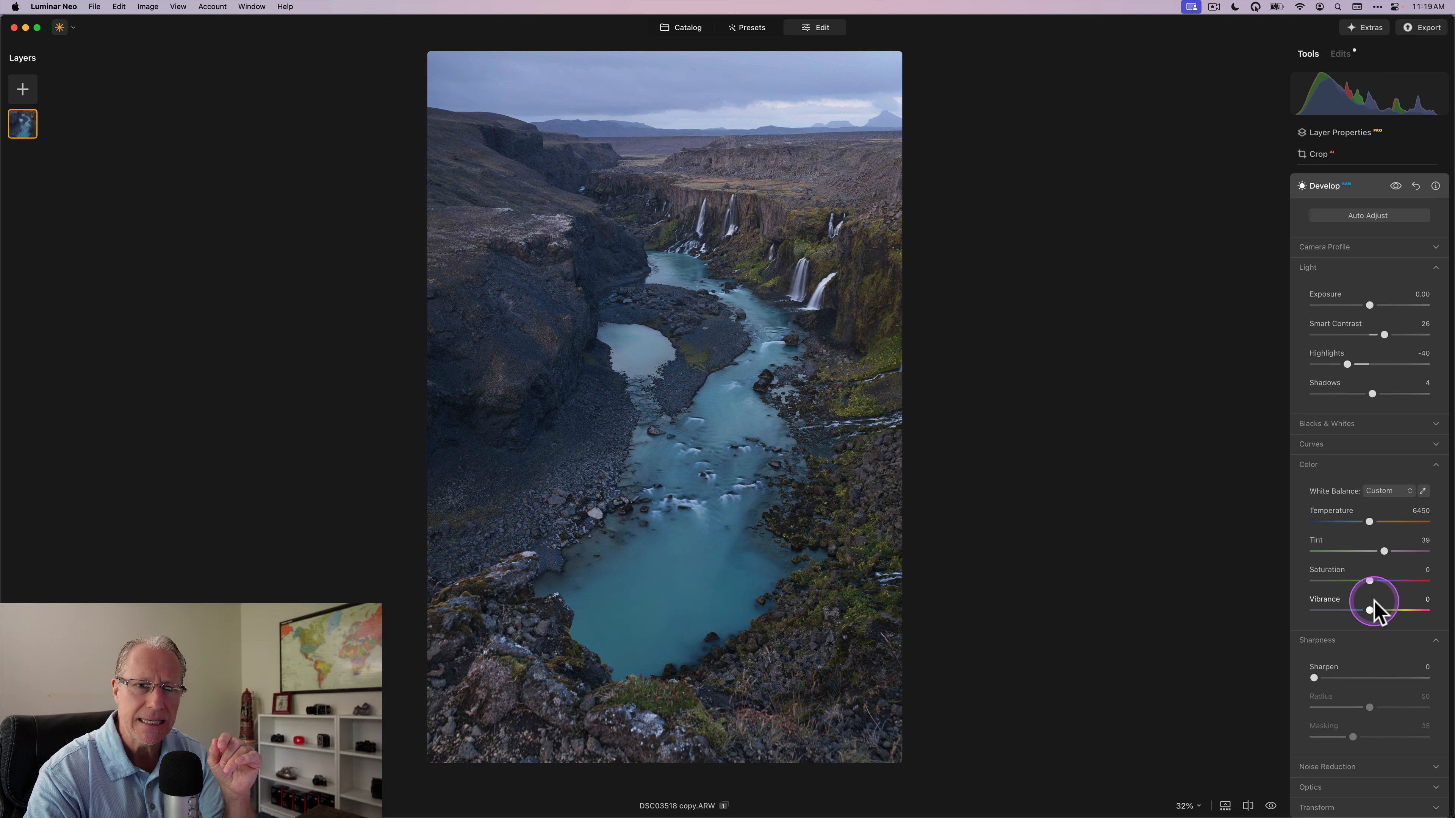
pyautogui.moveTo(1375, 612); pyautogui.dragTo(1379, 610)
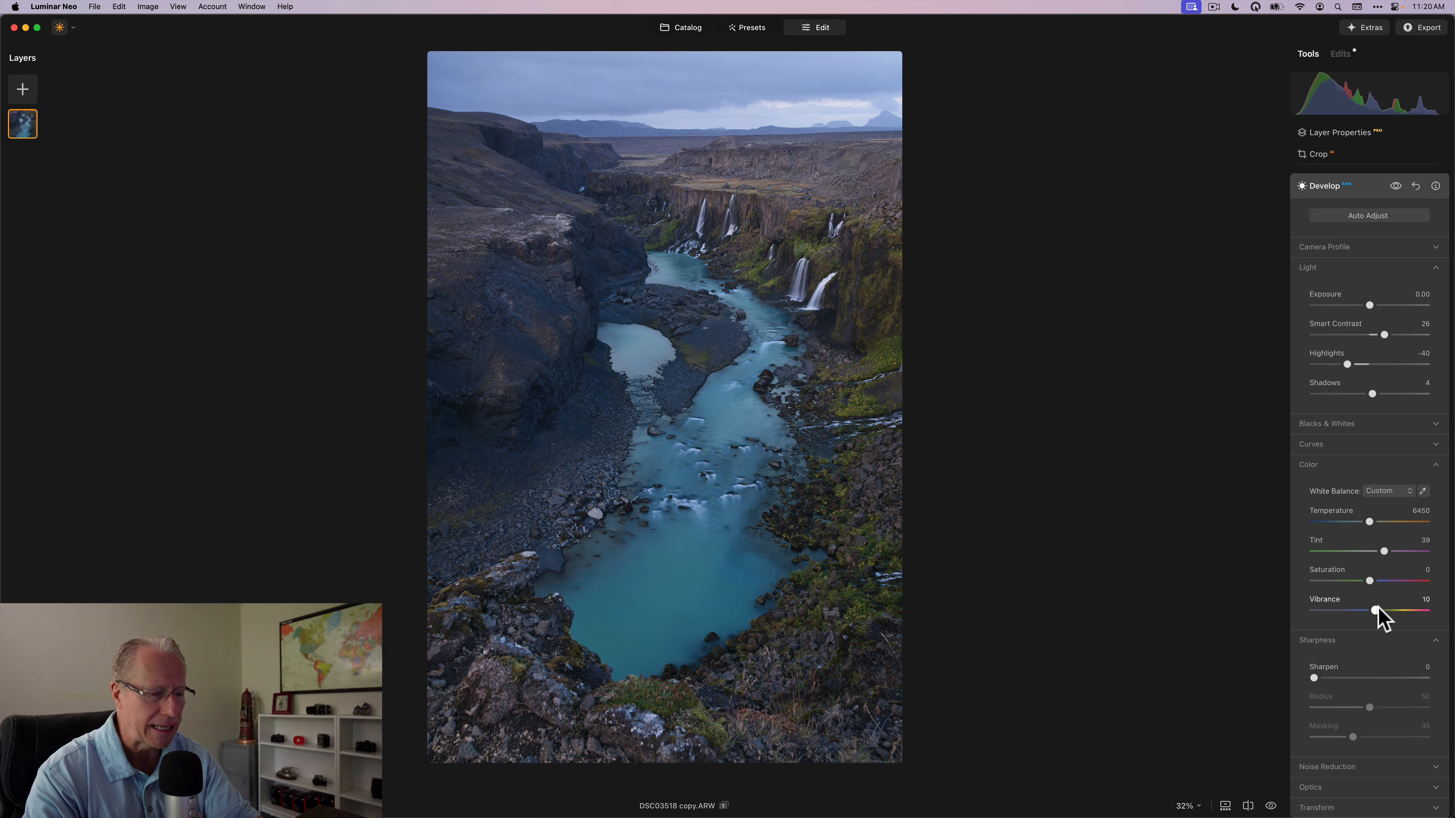
# Set Sharpen to 20, close the Develop tool and compare the edited photo with the original.
pyautogui.click(1330, 678)
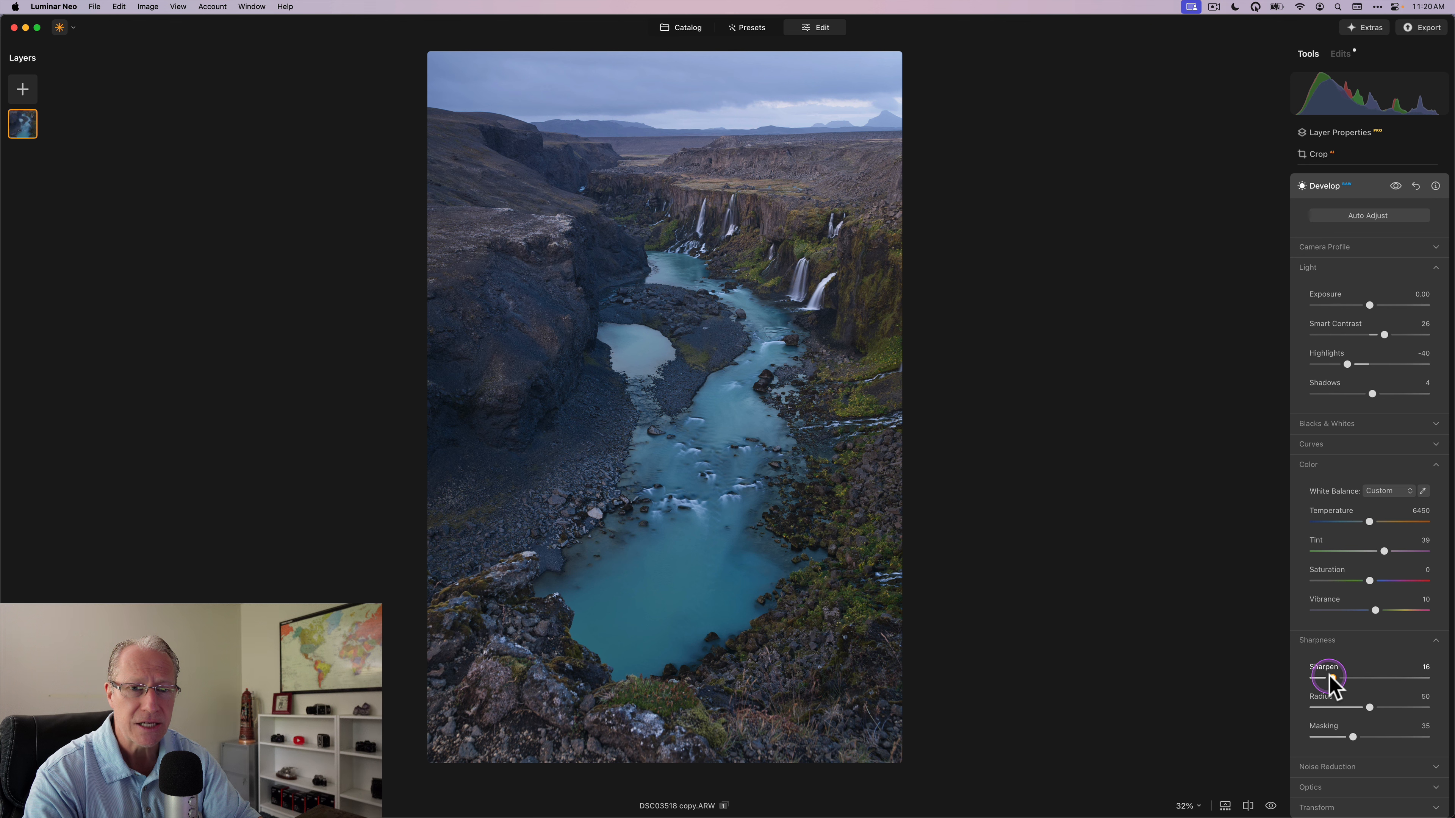
pyautogui.moveTo(1329, 678); pyautogui.dragTo(1333, 678)
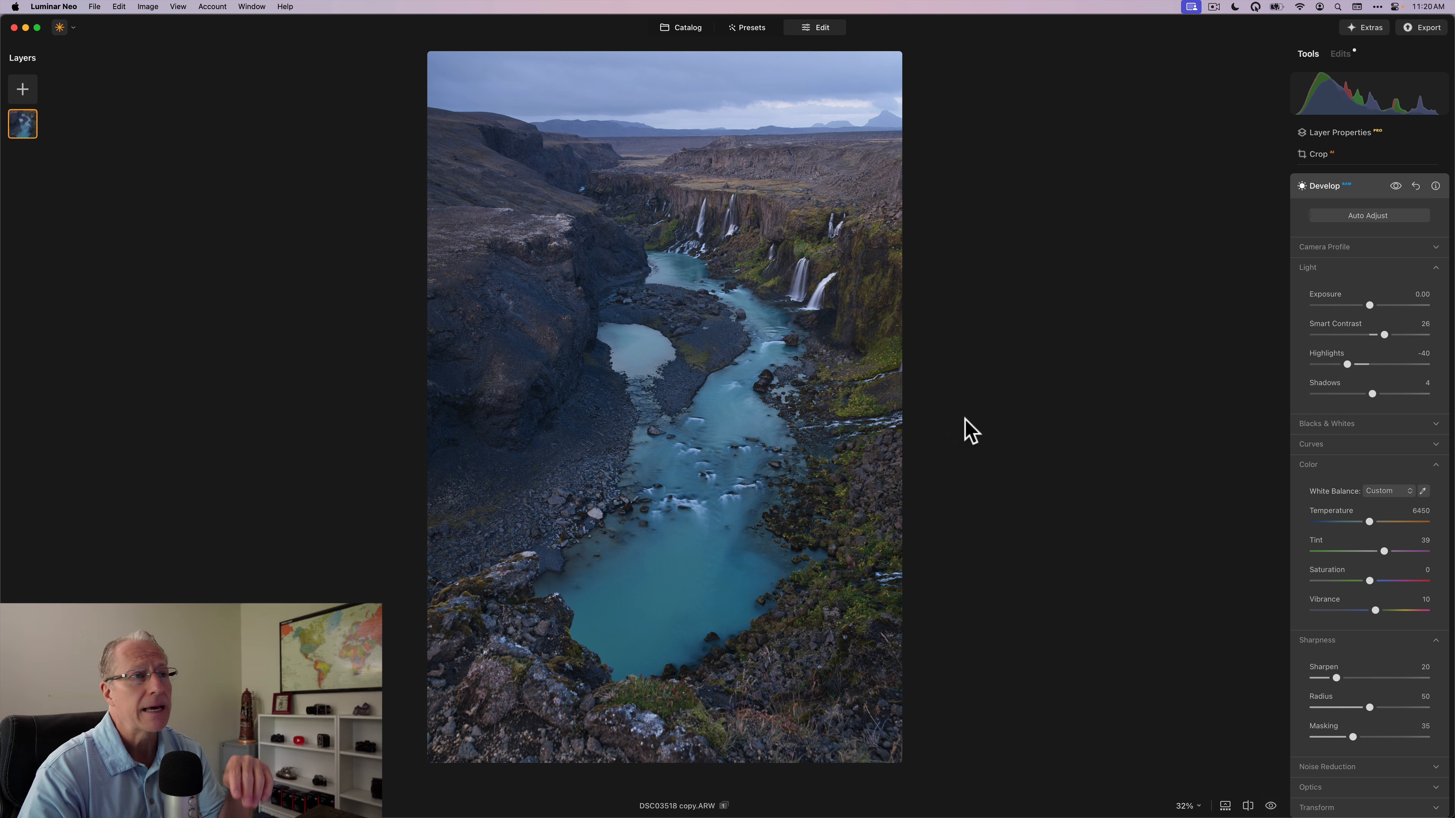
pyautogui.scroll(2, 1420, 396)
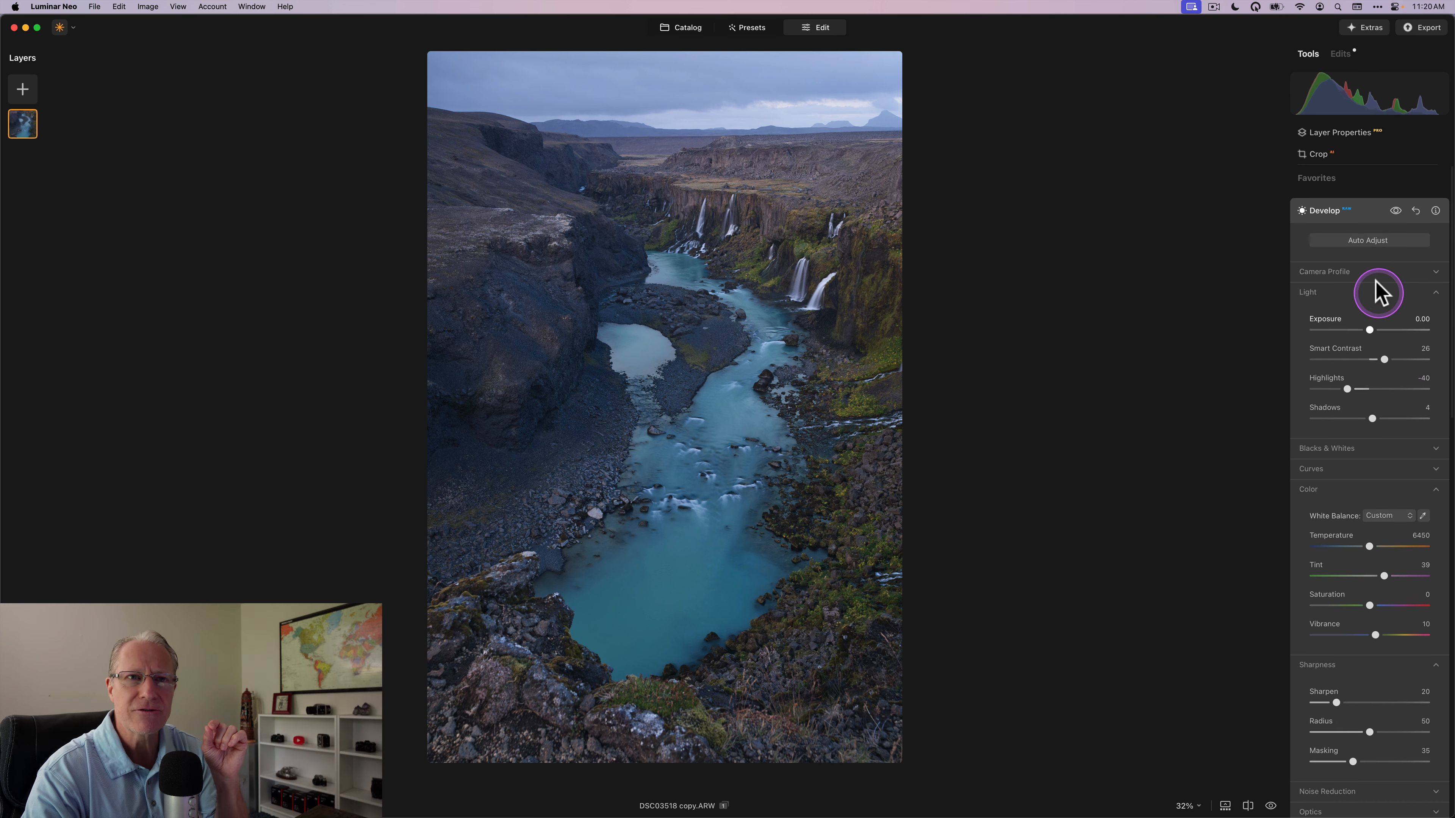
pyautogui.click(1369, 207)
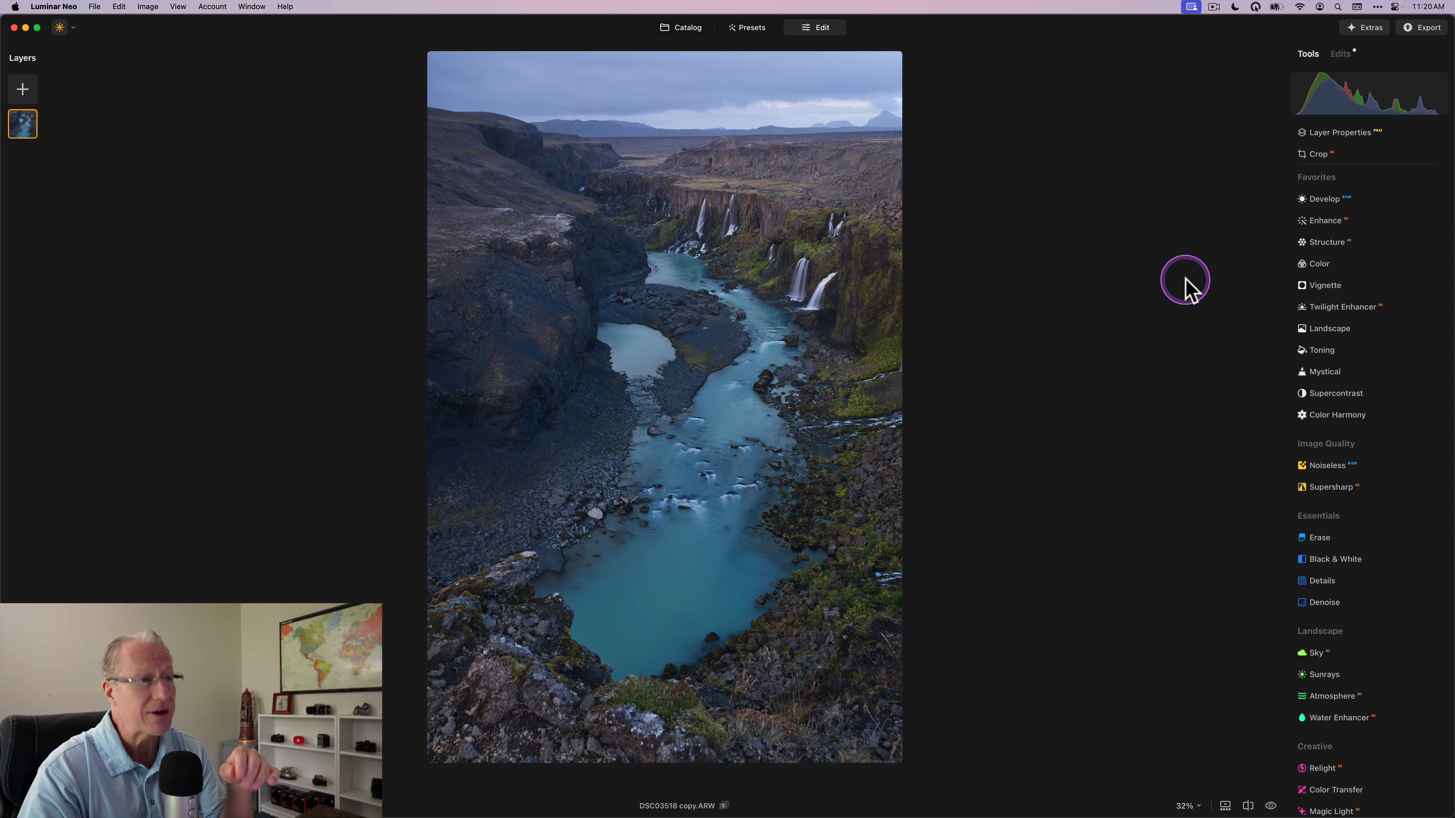
pyautogui.press('\\')
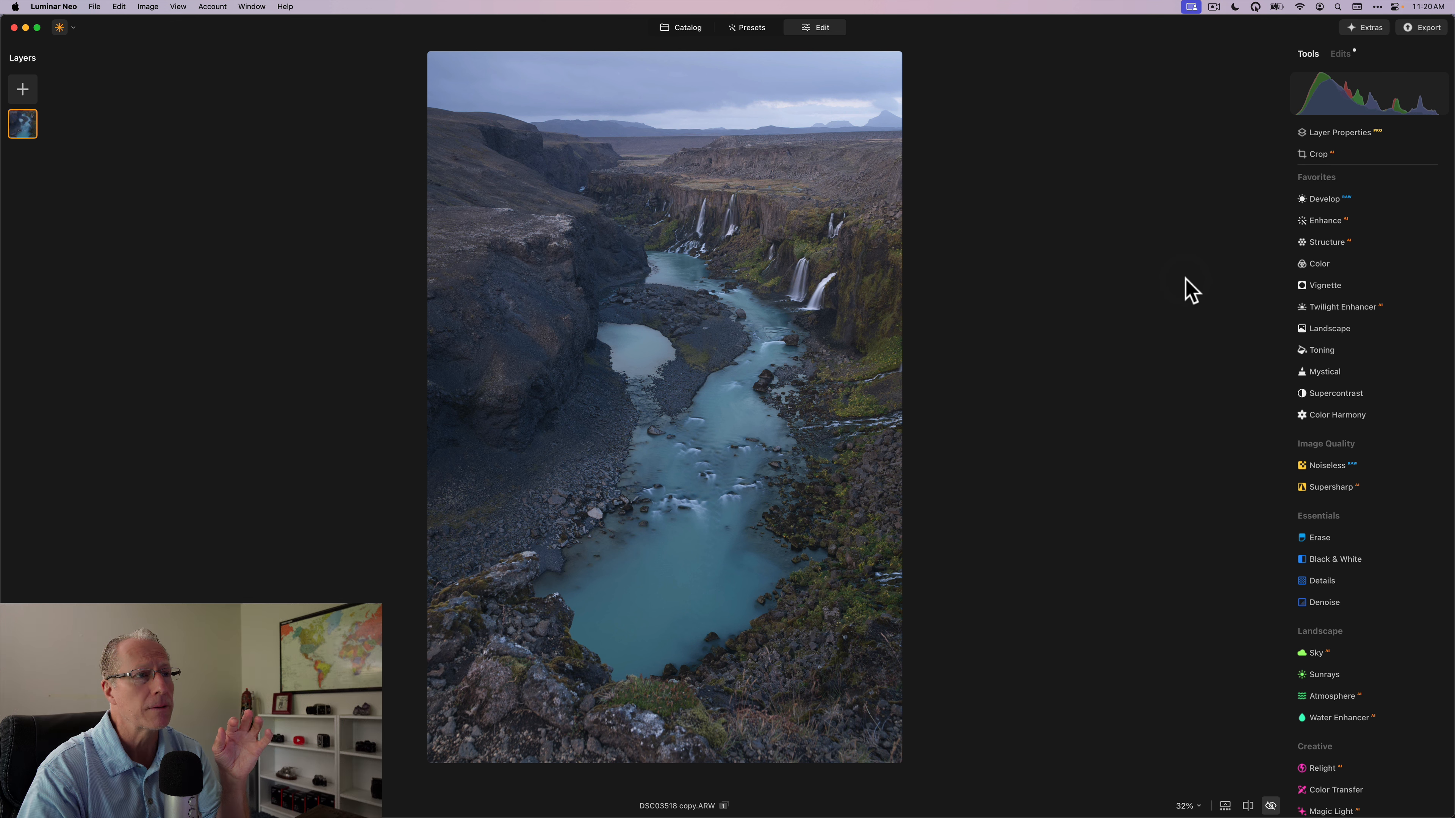
pyautogui.press('\\')
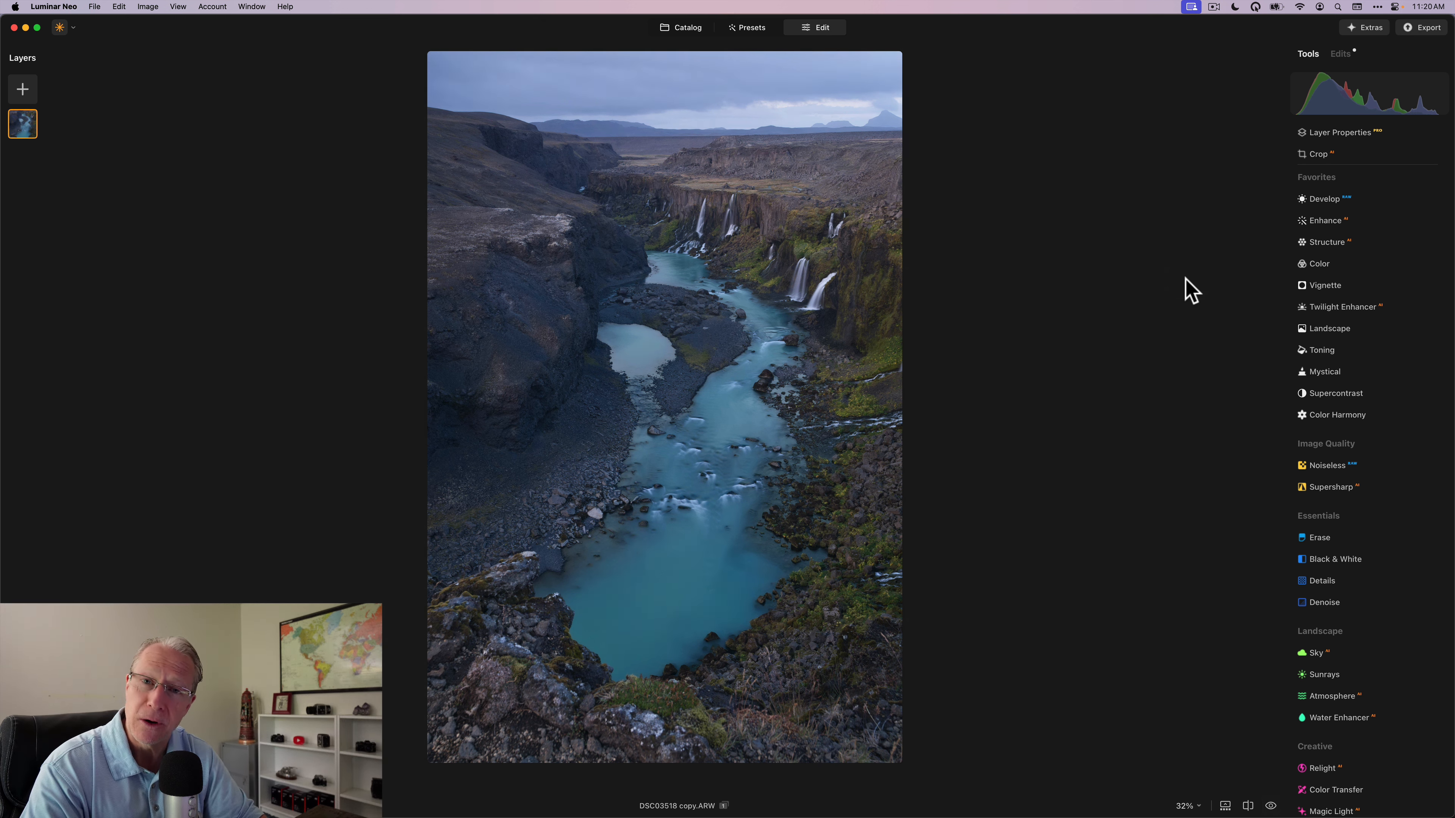
# Apply Supercontrast with Highlights Contrast 31, Midtones Contrast 54 and Shadows Contrast 33.
pyautogui.click(1340, 393)
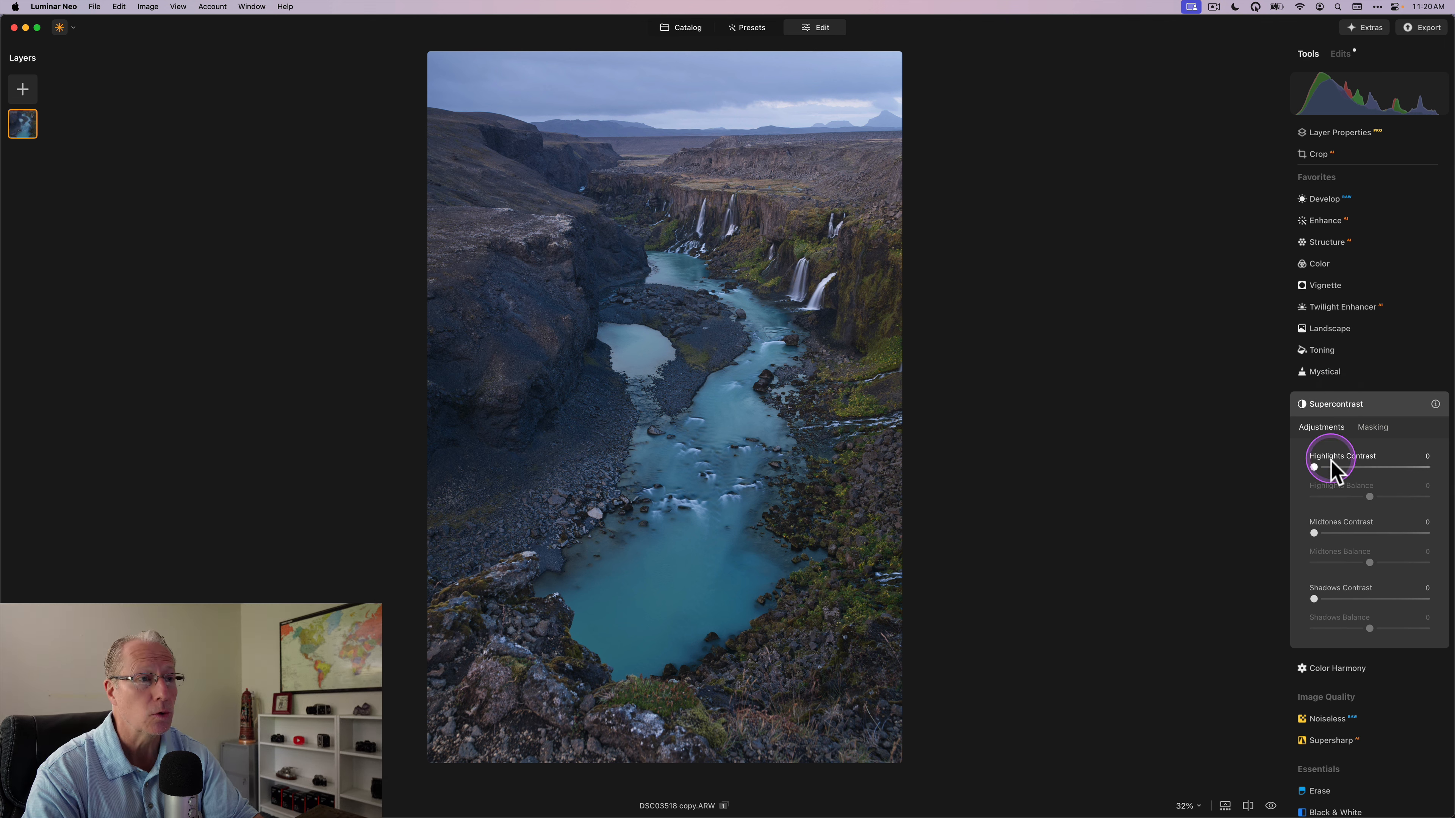
pyautogui.scroll(-3, 1332, 475)
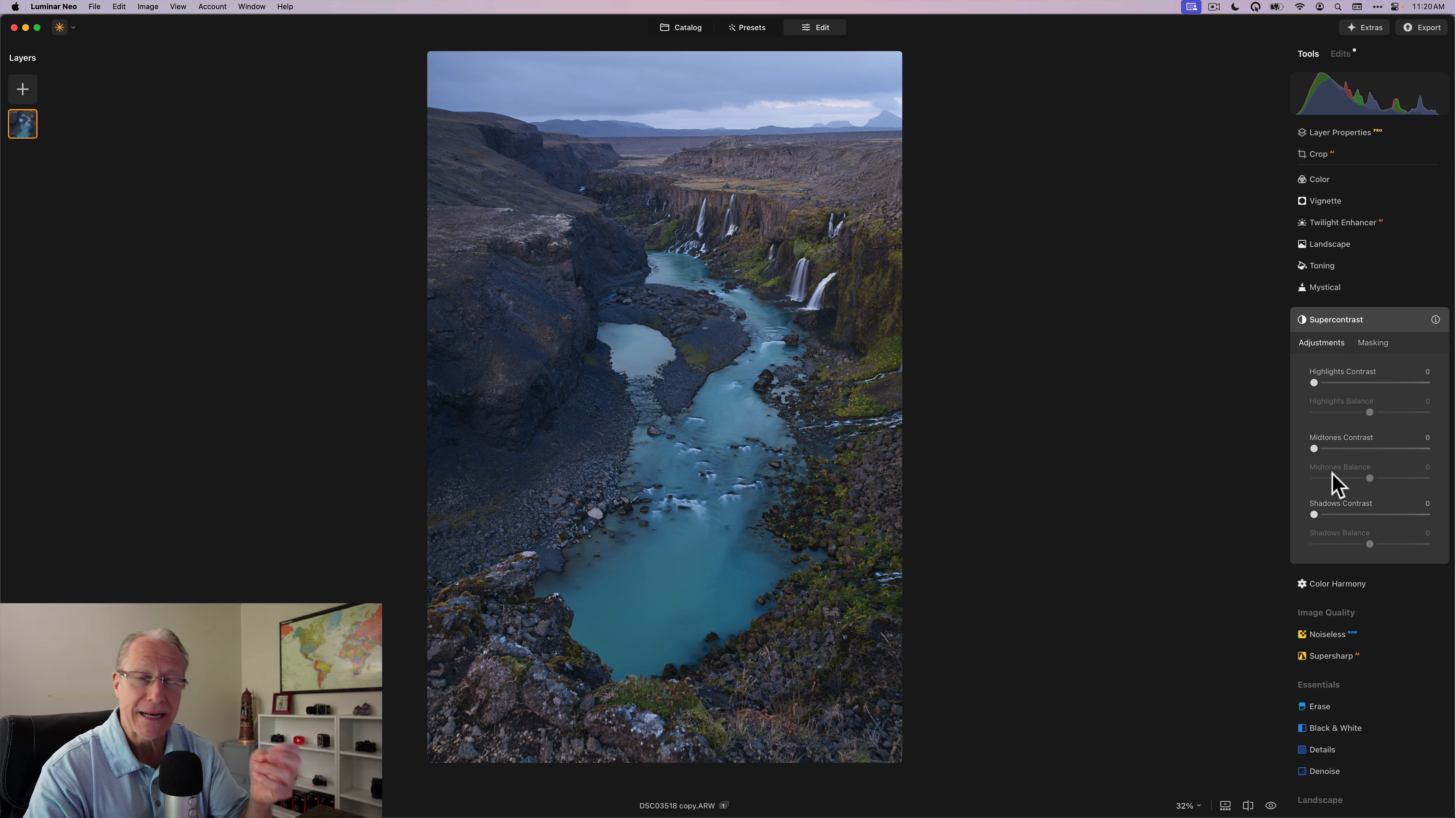
pyautogui.click(1337, 382)
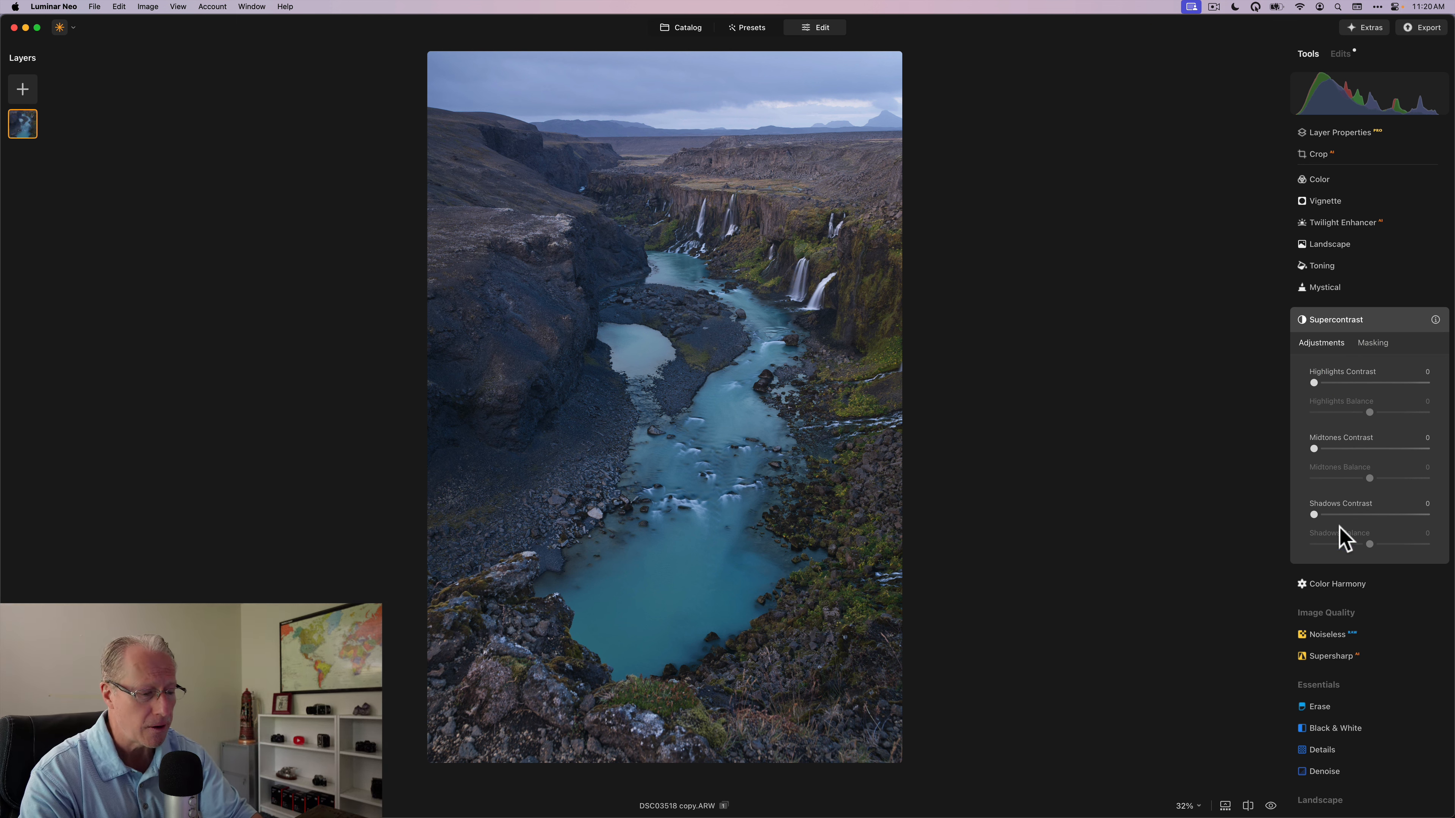
pyautogui.click(1330, 383)
pyautogui.moveTo(1330, 382); pyautogui.dragTo(1375, 450)
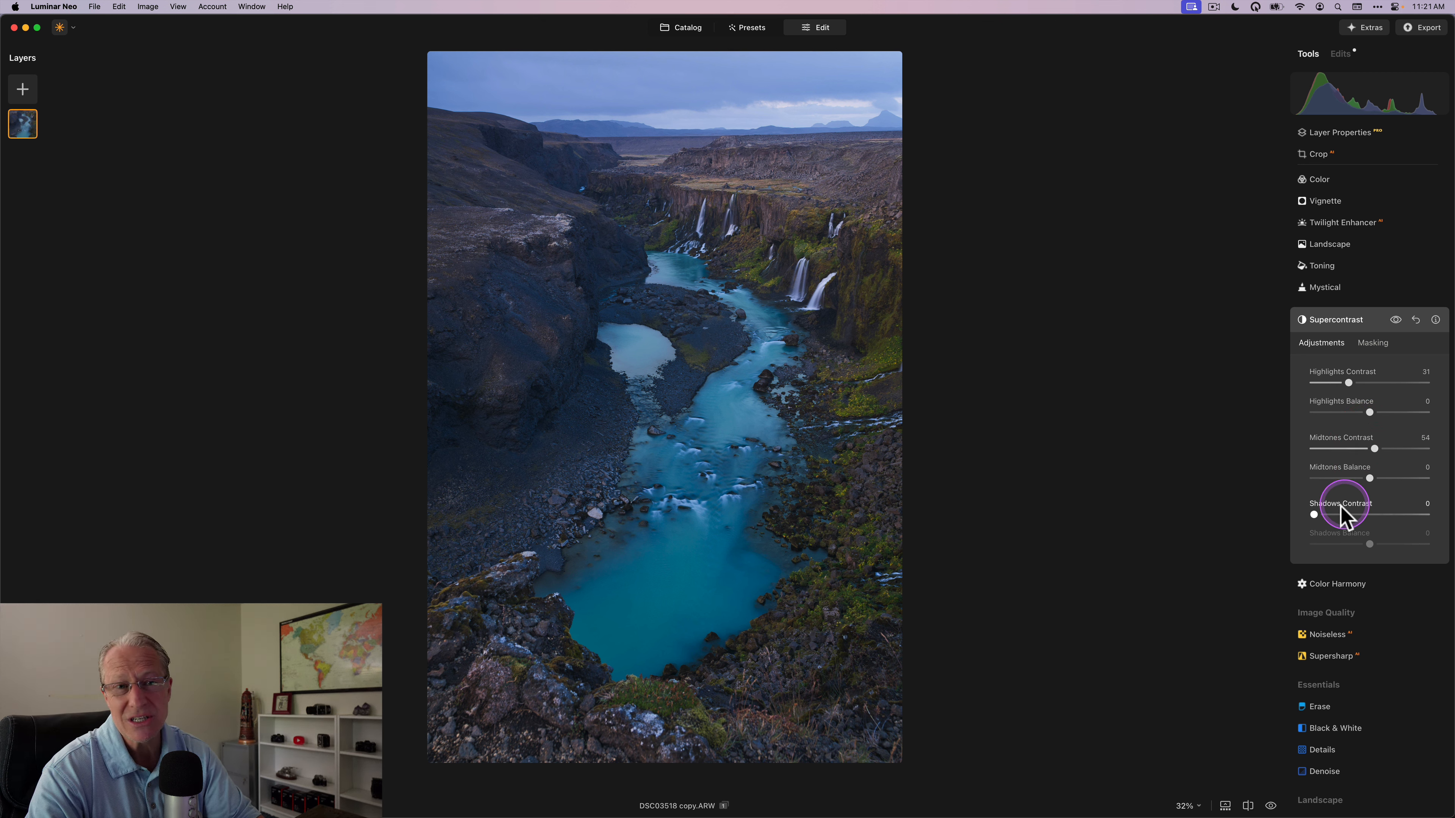
pyautogui.moveTo(1340, 516); pyautogui.dragTo(1350, 516)
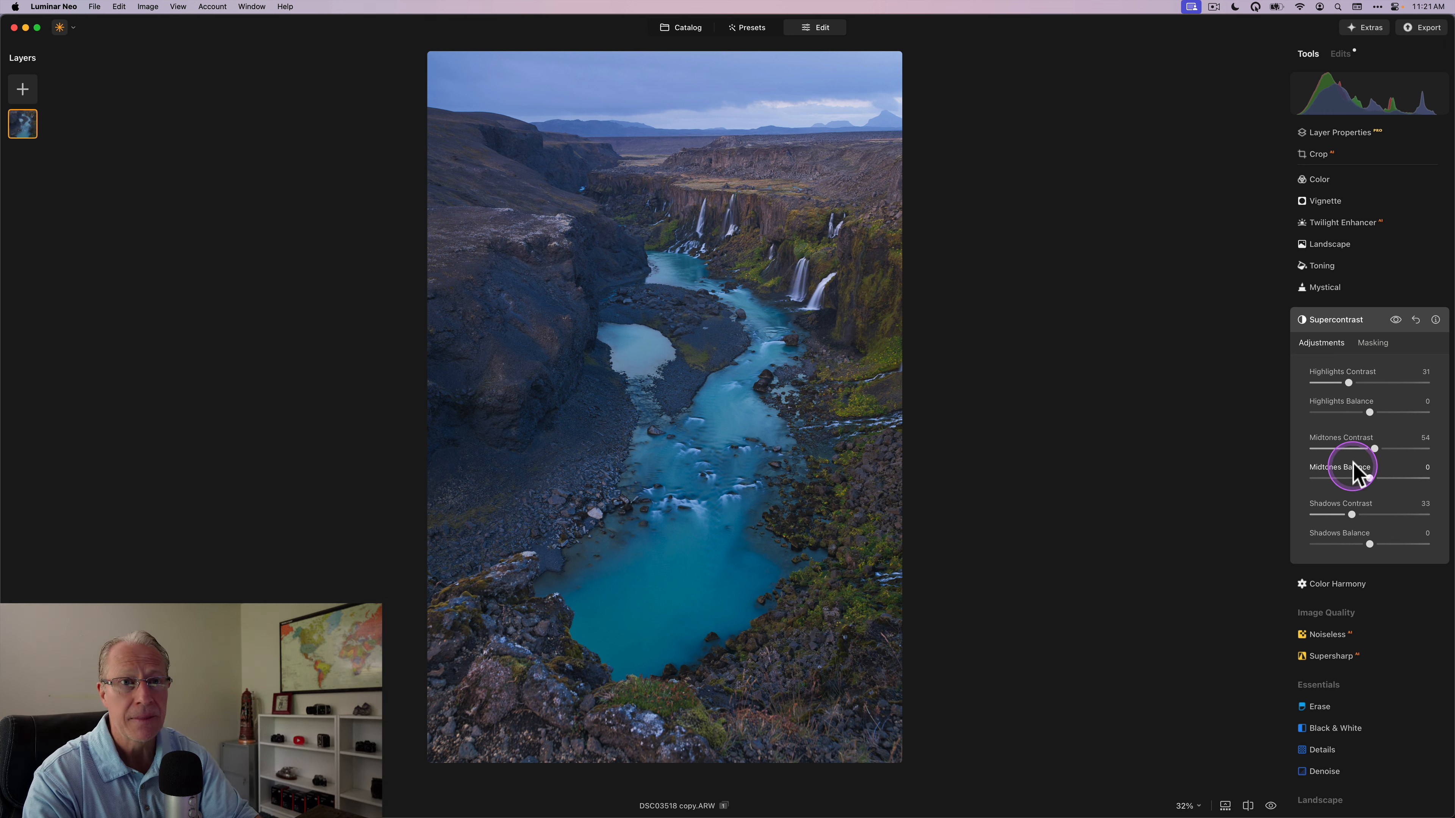
# Set the Supercontrast balance values to 20 for Highlights, -24 for Midtones and -7 for Shadows.
pyautogui.moveTo(1368, 413); pyautogui.dragTo(1382, 415)
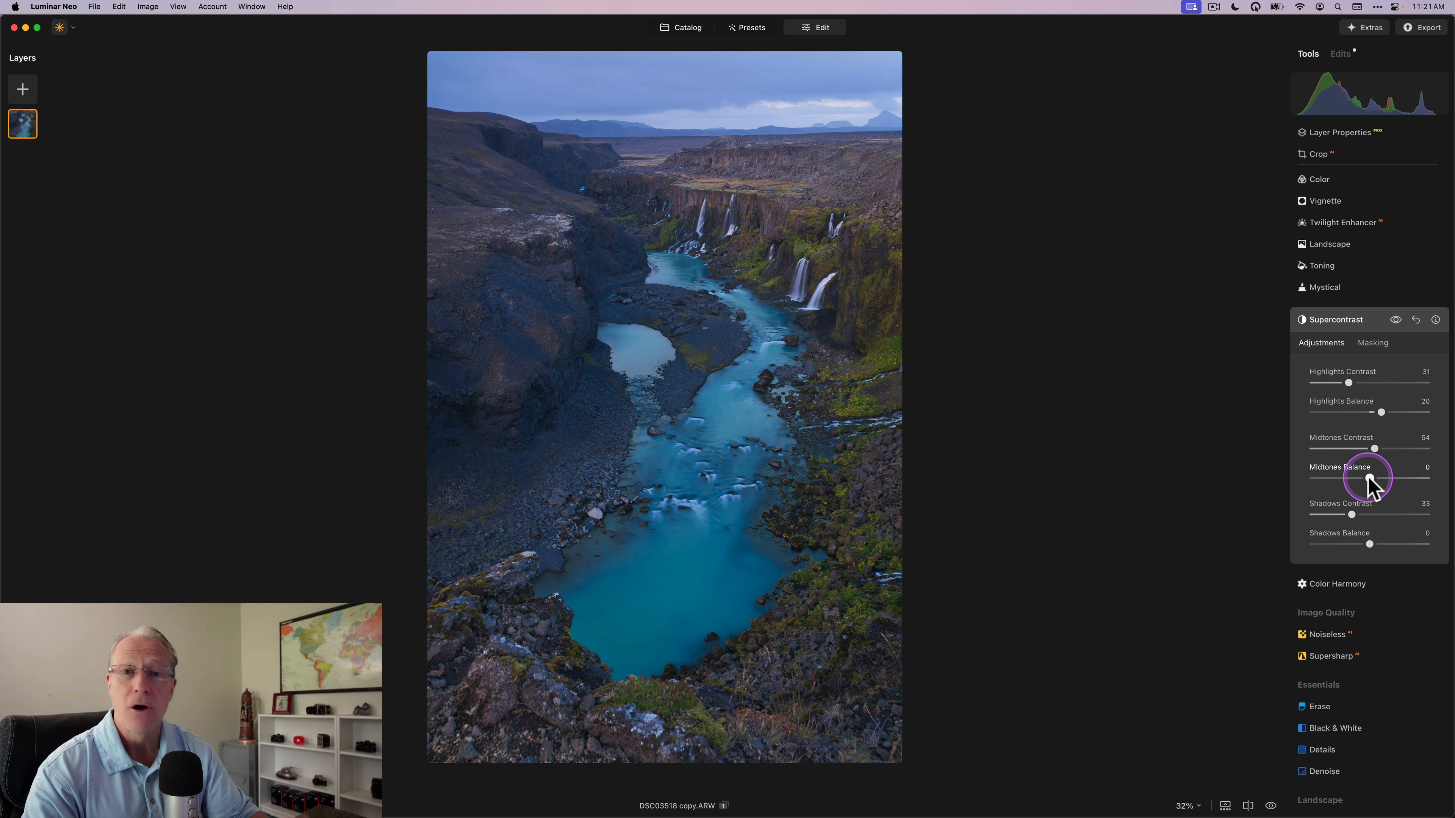
pyautogui.moveTo(1369, 478); pyautogui.dragTo(1356, 479)
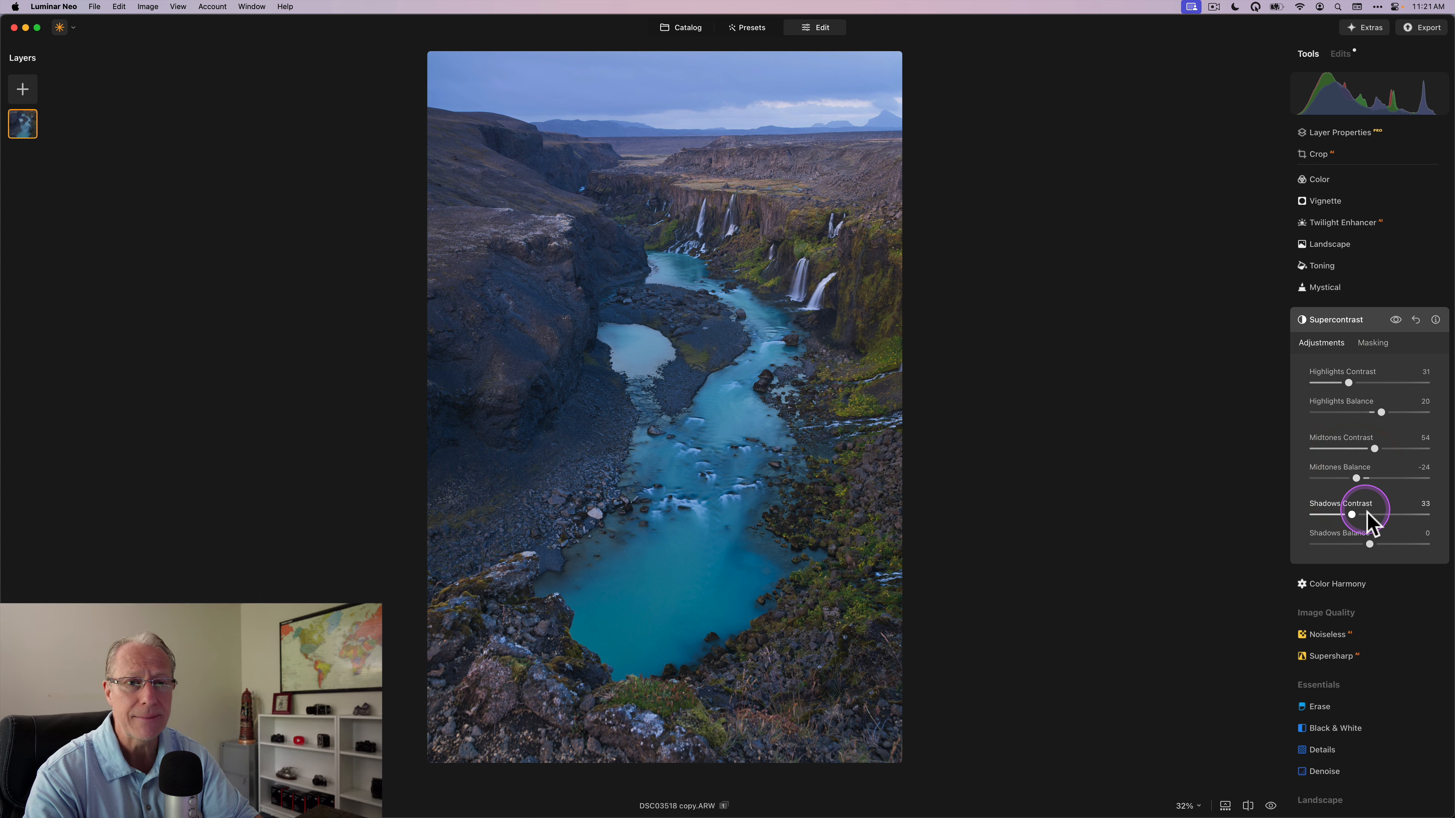
pyautogui.moveTo(1371, 546); pyautogui.dragTo(1368, 546)
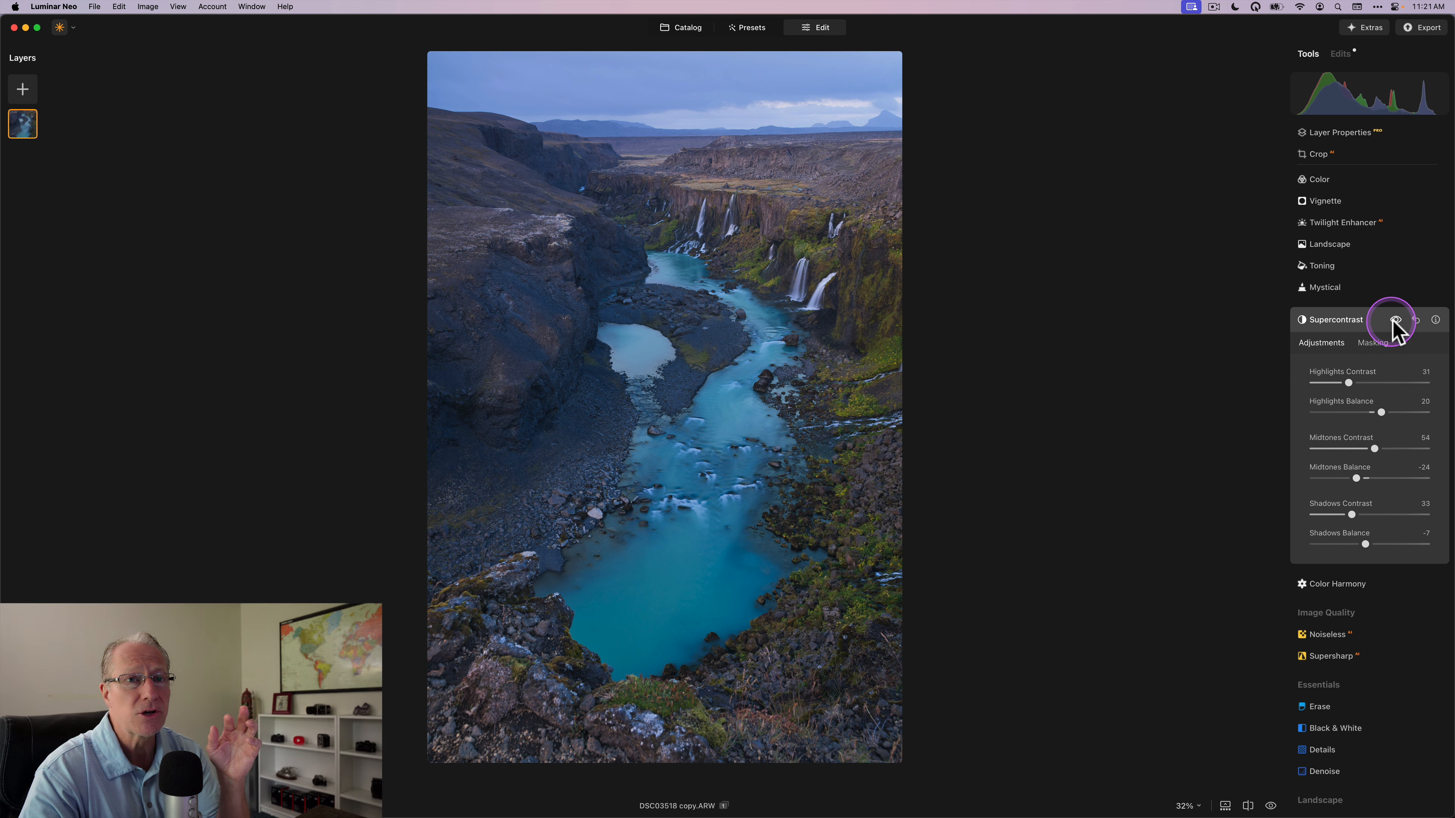
# Compare the photo with and without Supercontrast, then close the tool and compare the full edit with the original.
pyautogui.click(1395, 320)
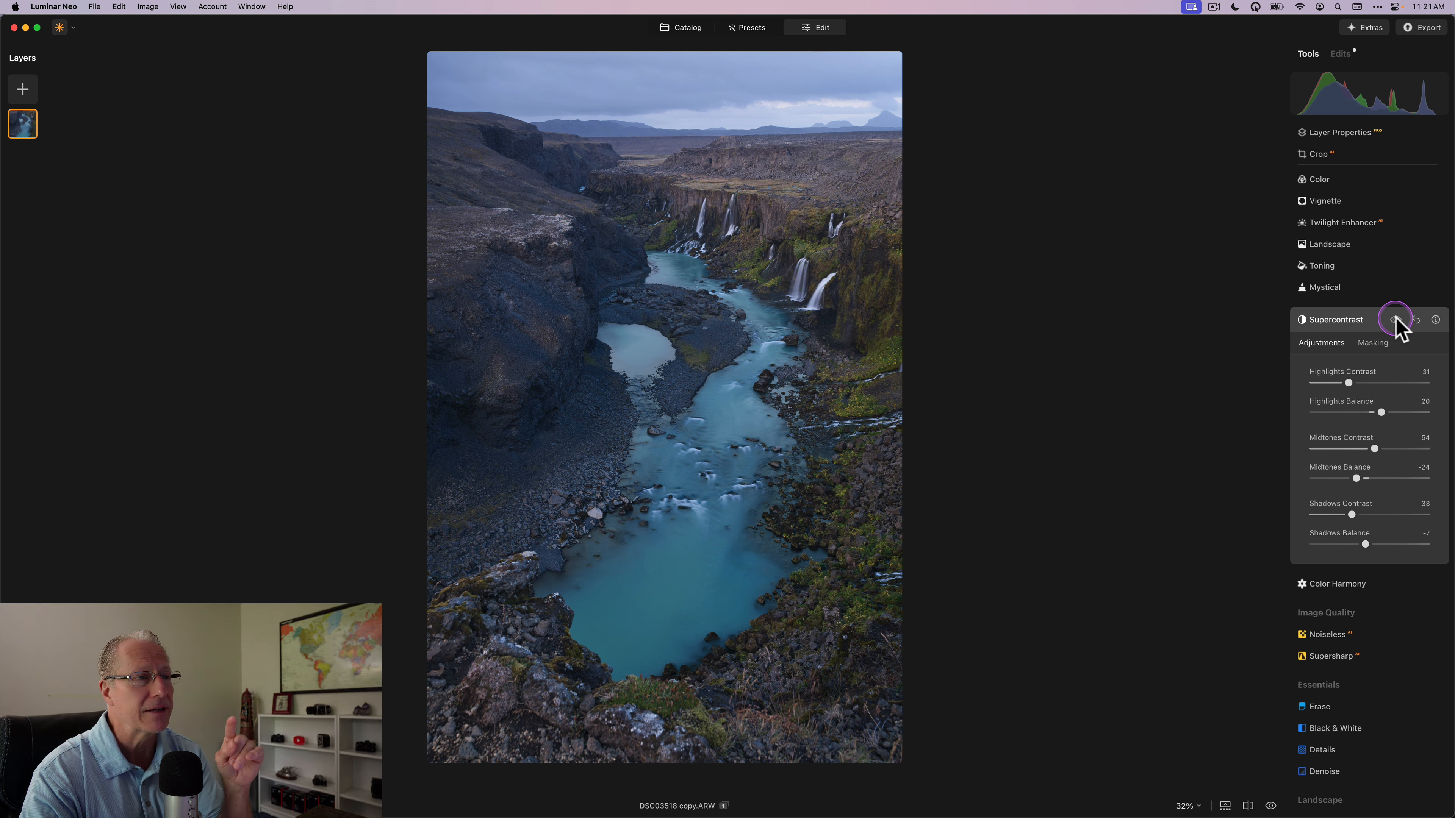
pyautogui.click(1396, 320)
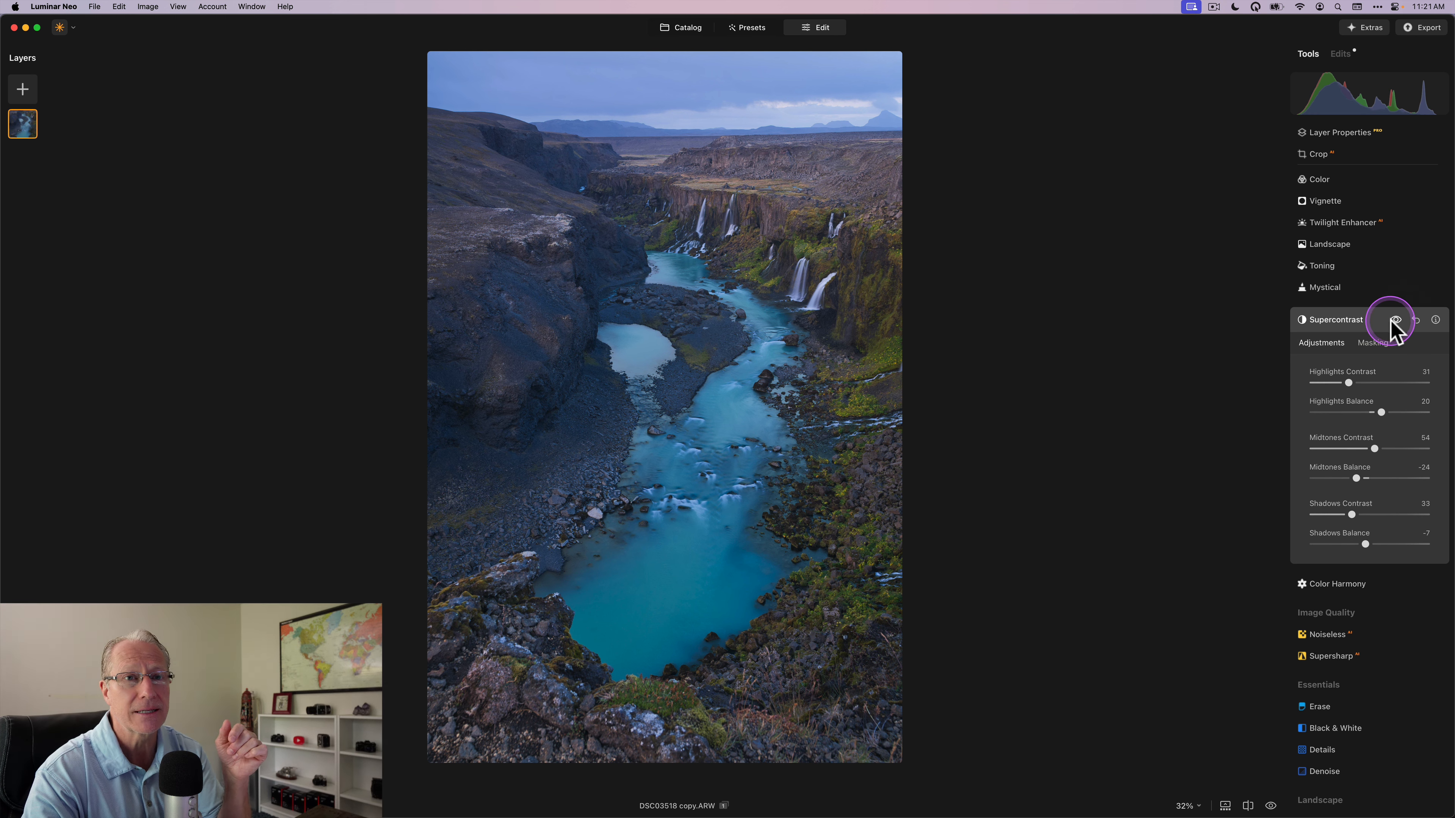
pyautogui.click(1395, 320)
pyautogui.click(1395, 320)
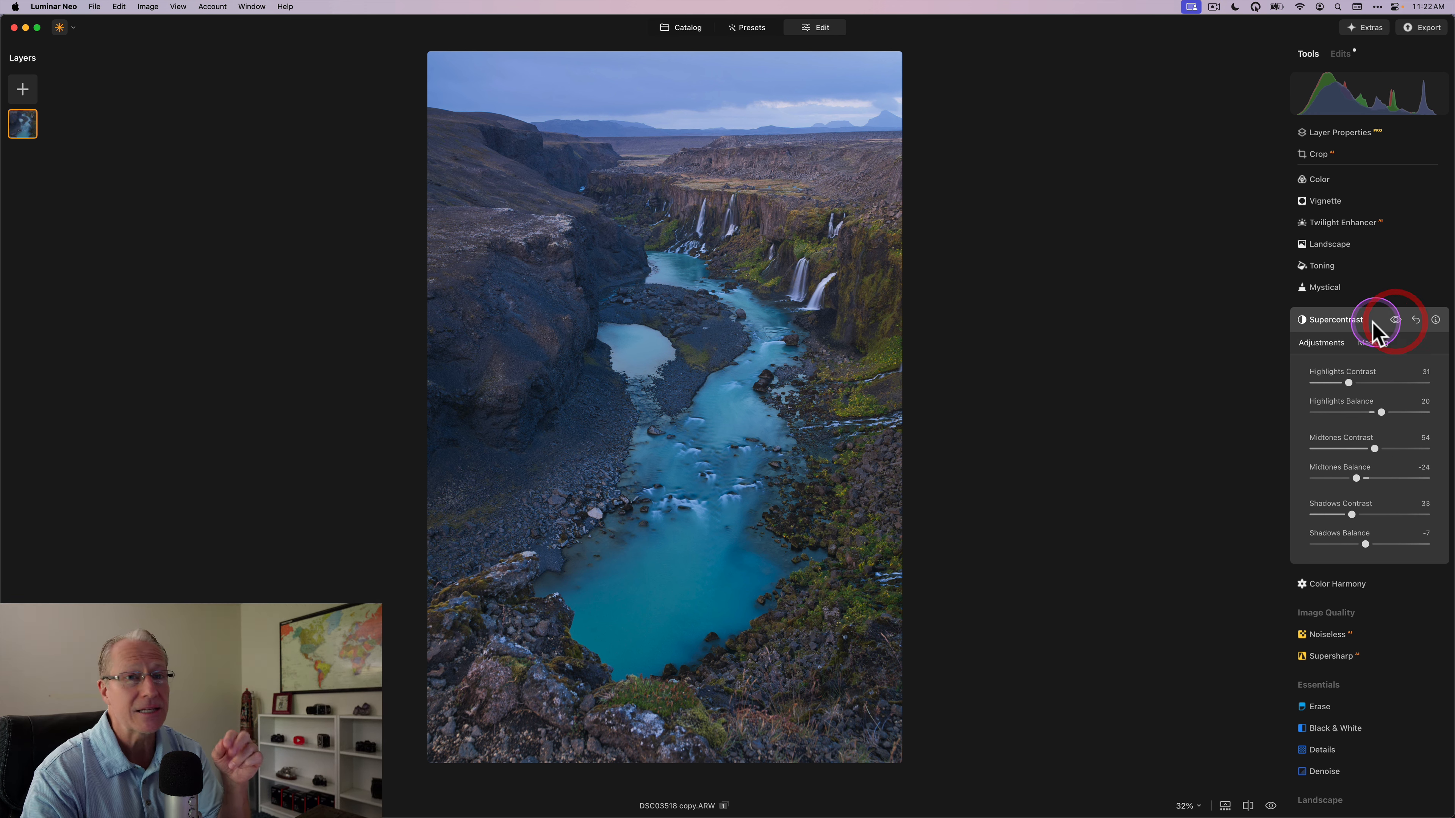
pyautogui.click(1359, 321)
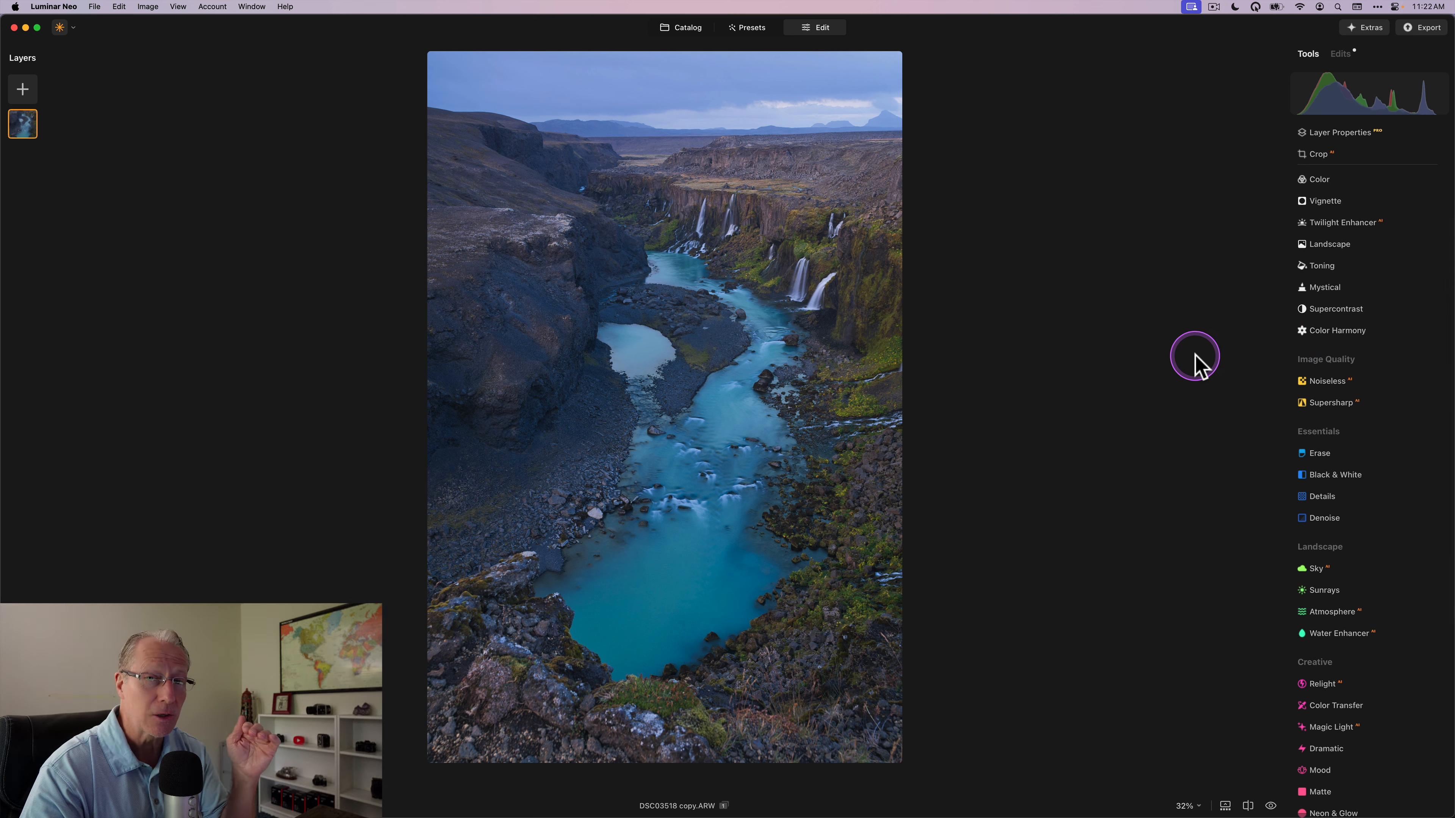
pyautogui.press('\\')
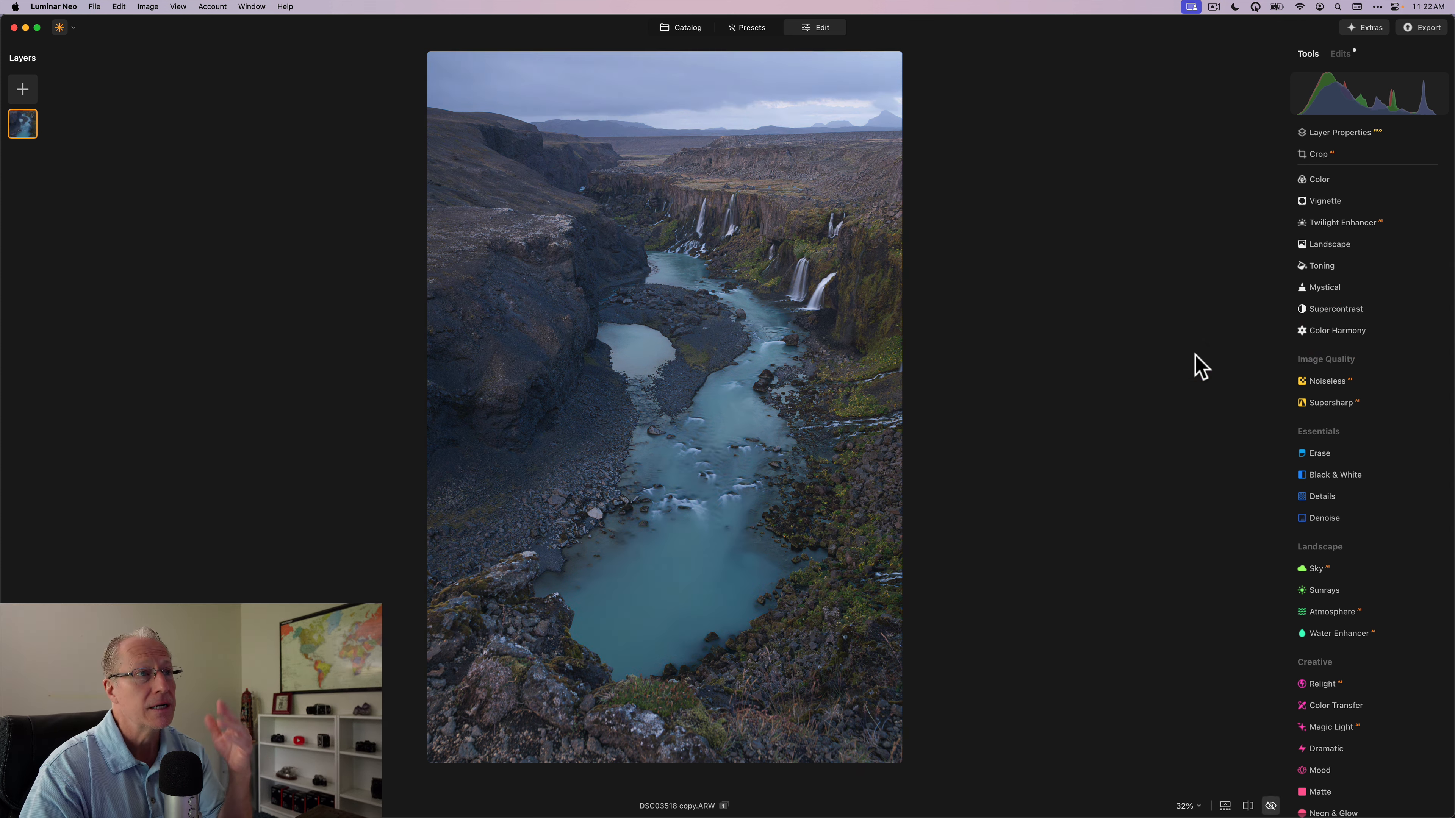
pyautogui.press('\\')
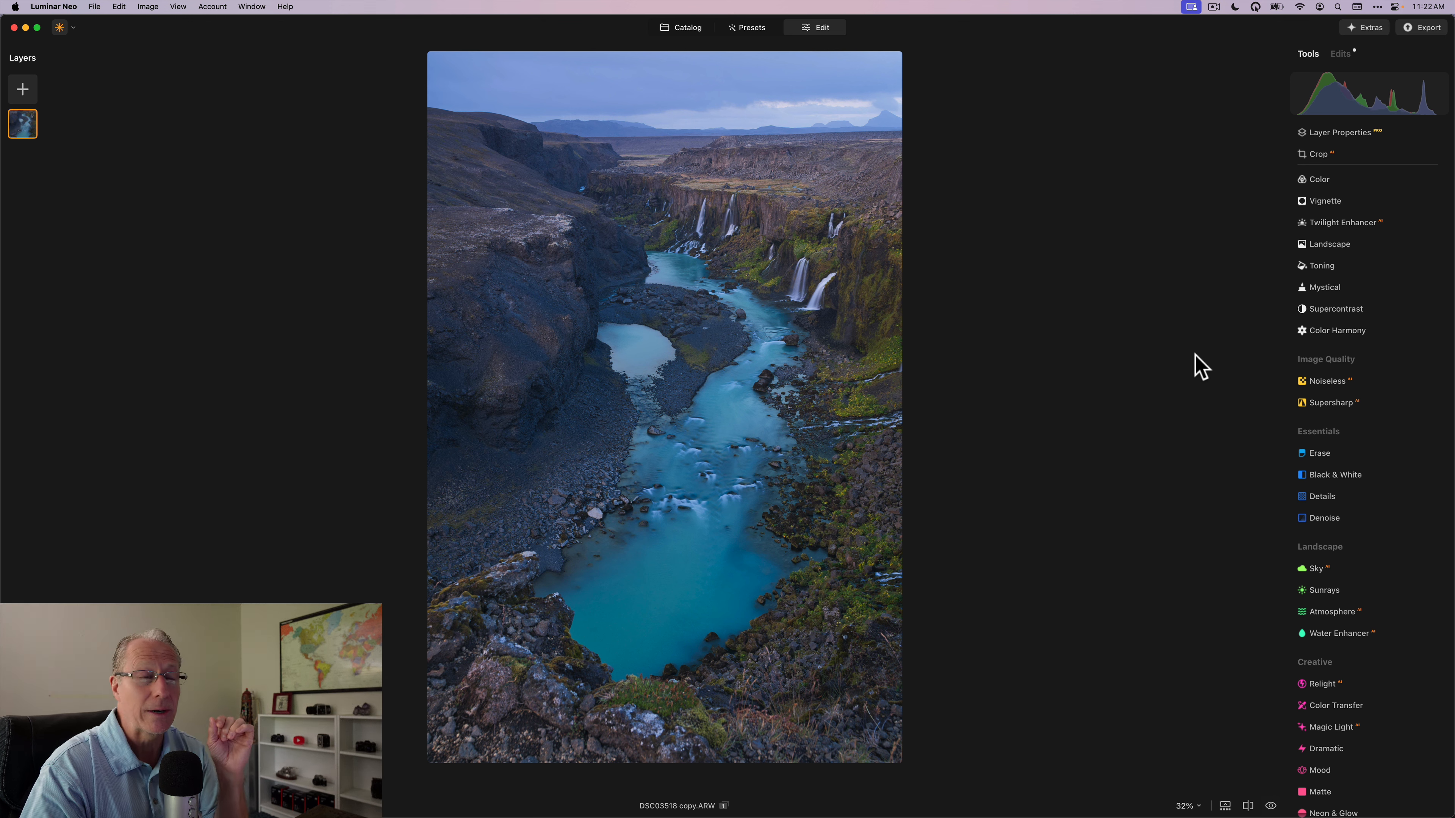
pyautogui.press('\\')
pyautogui.press('\\')
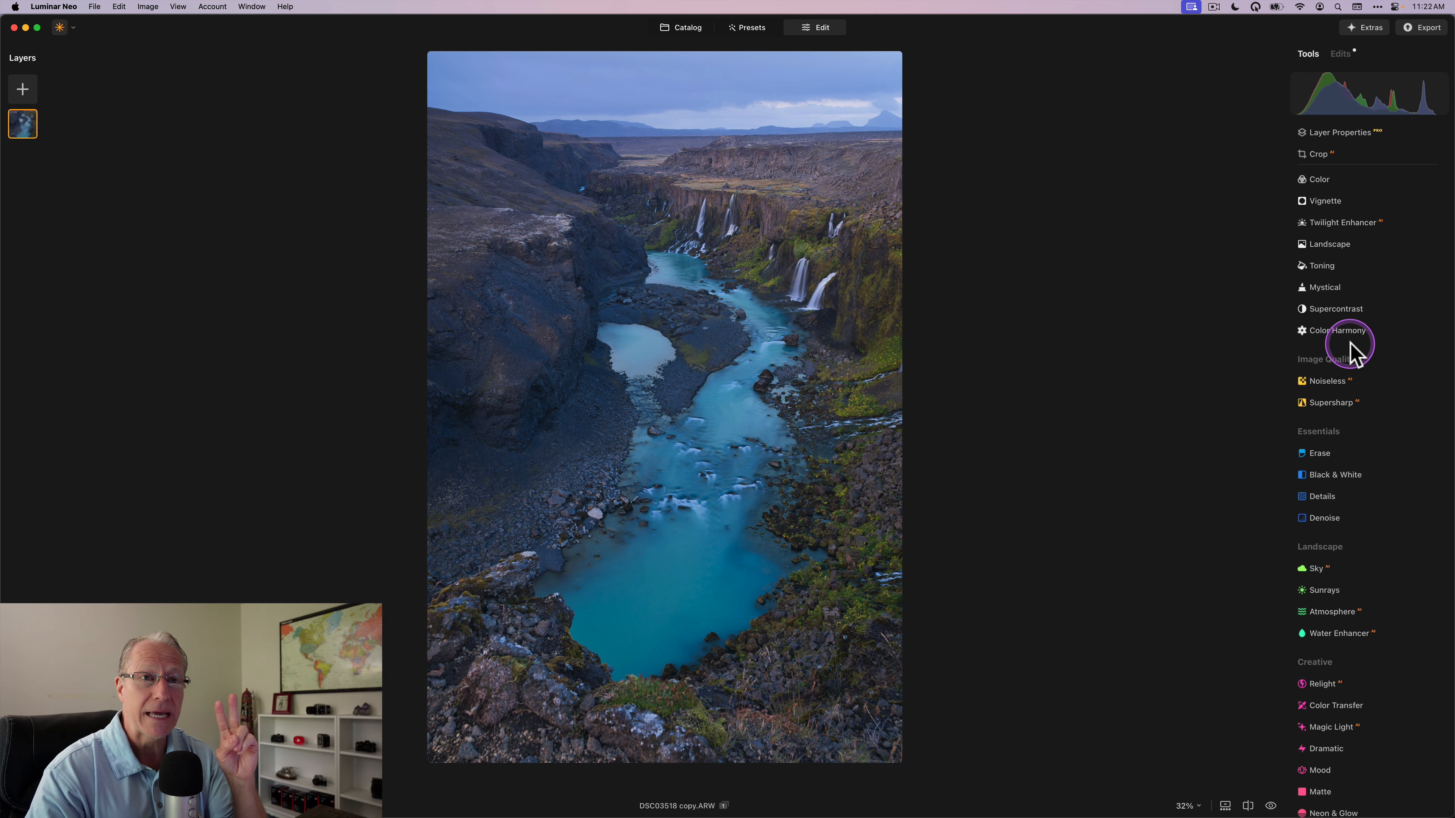
# Start a new Develop adjustment and mask it with a short linear gradient running down over the sky.
pyautogui.scroll(3, 1348, 345)
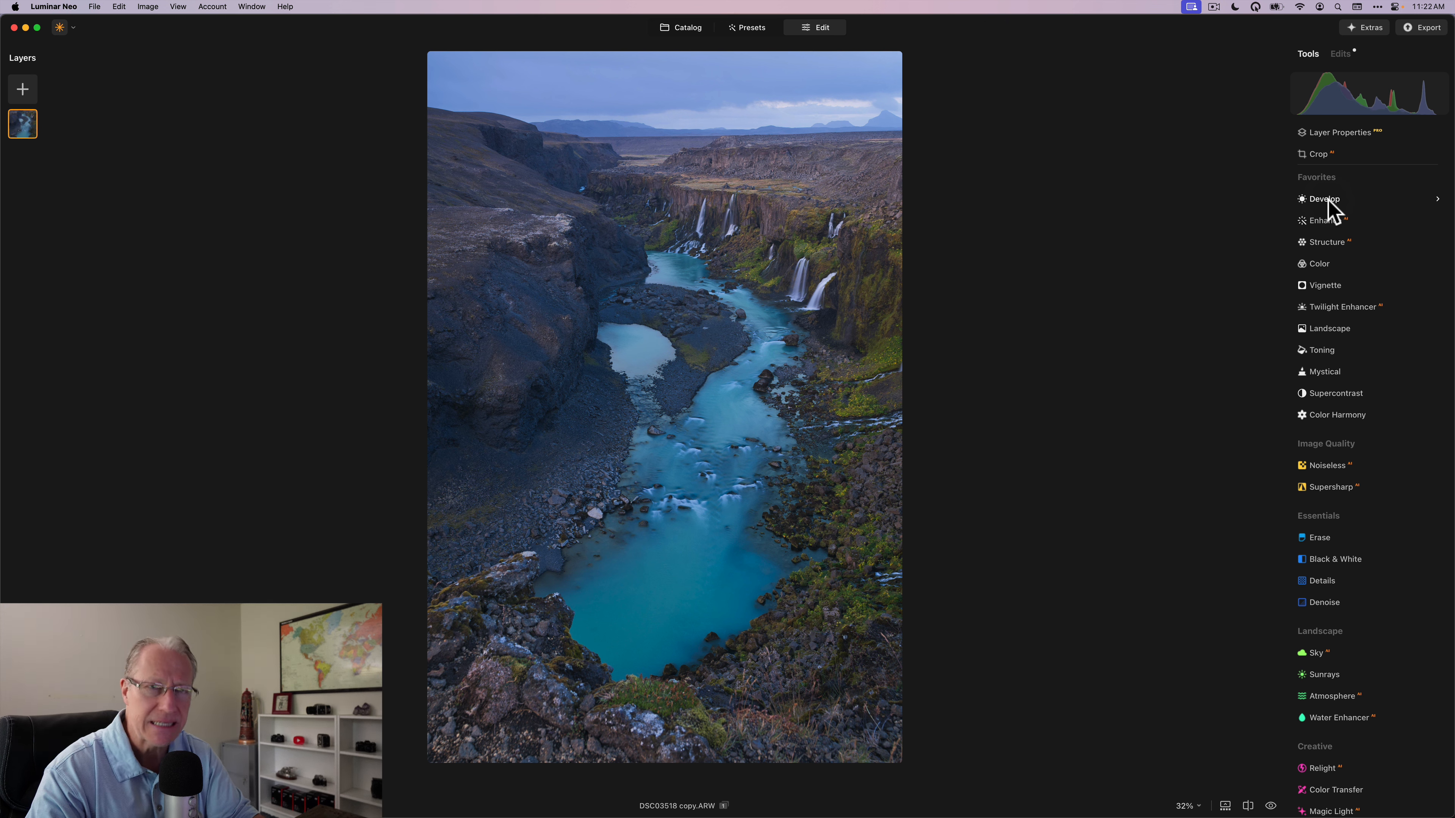
pyautogui.click(1327, 200)
pyautogui.click(1380, 208)
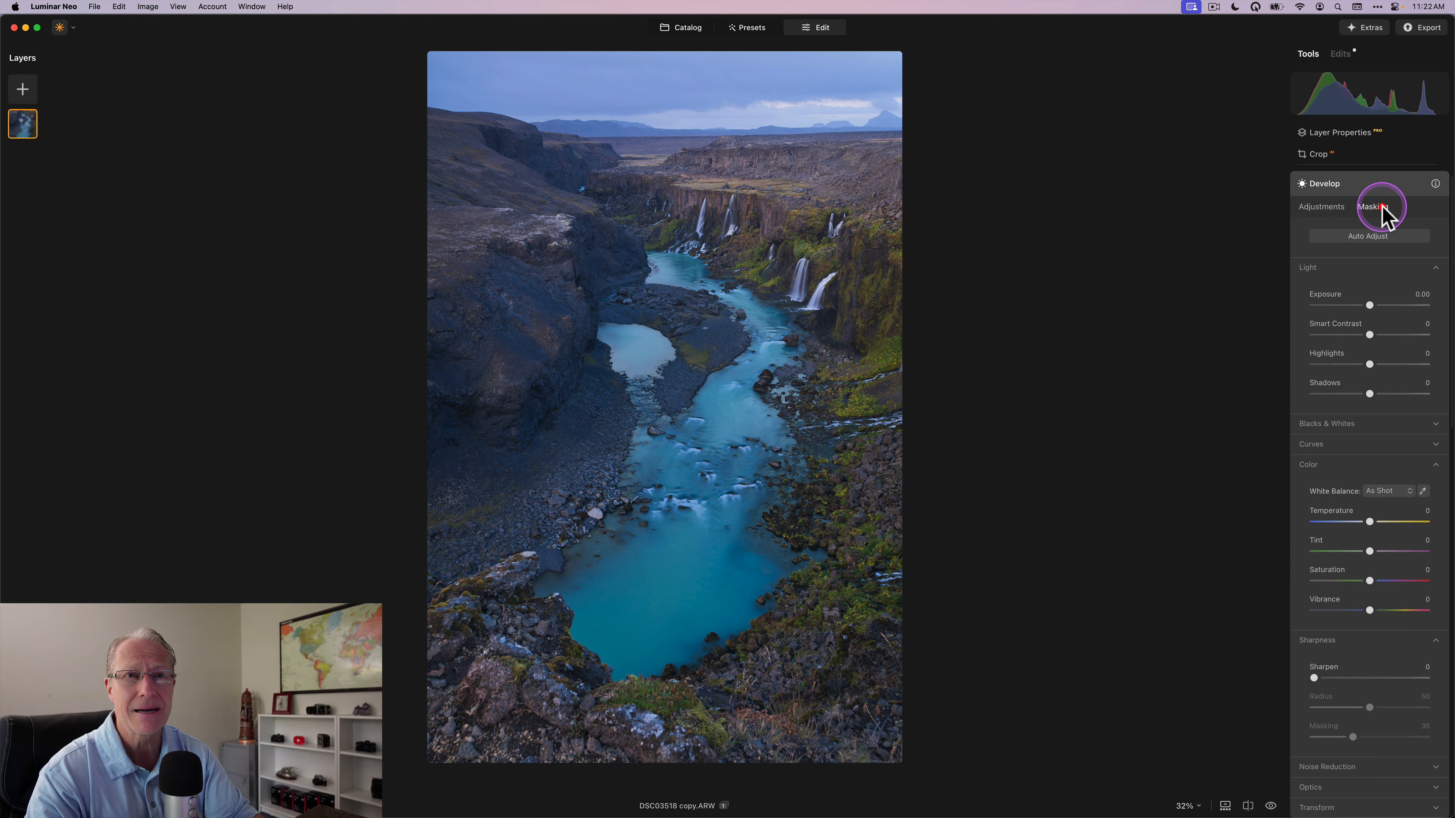
pyautogui.click(1346, 249)
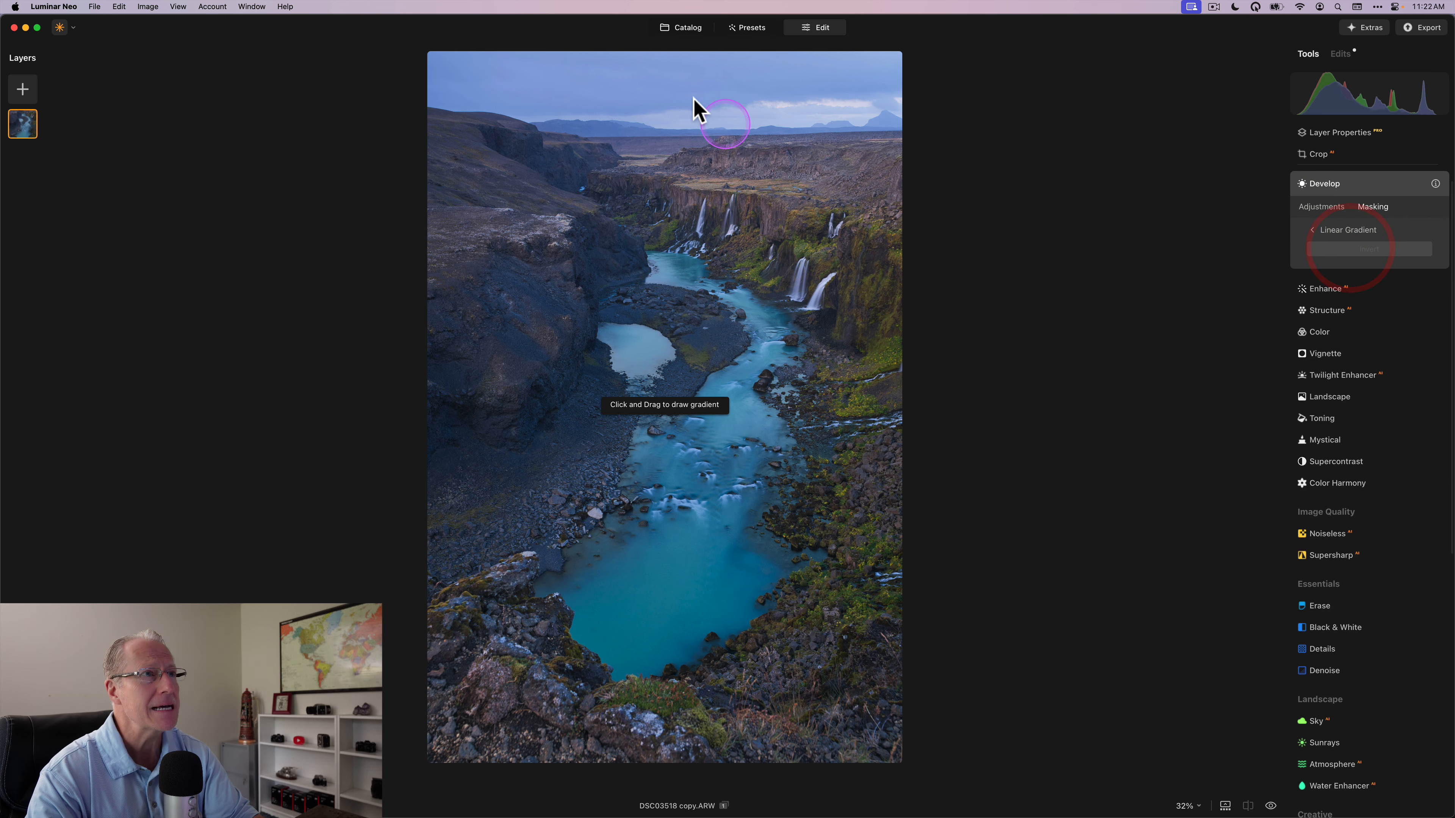
pyautogui.moveTo(697, 61); pyautogui.dragTo(695, 103)
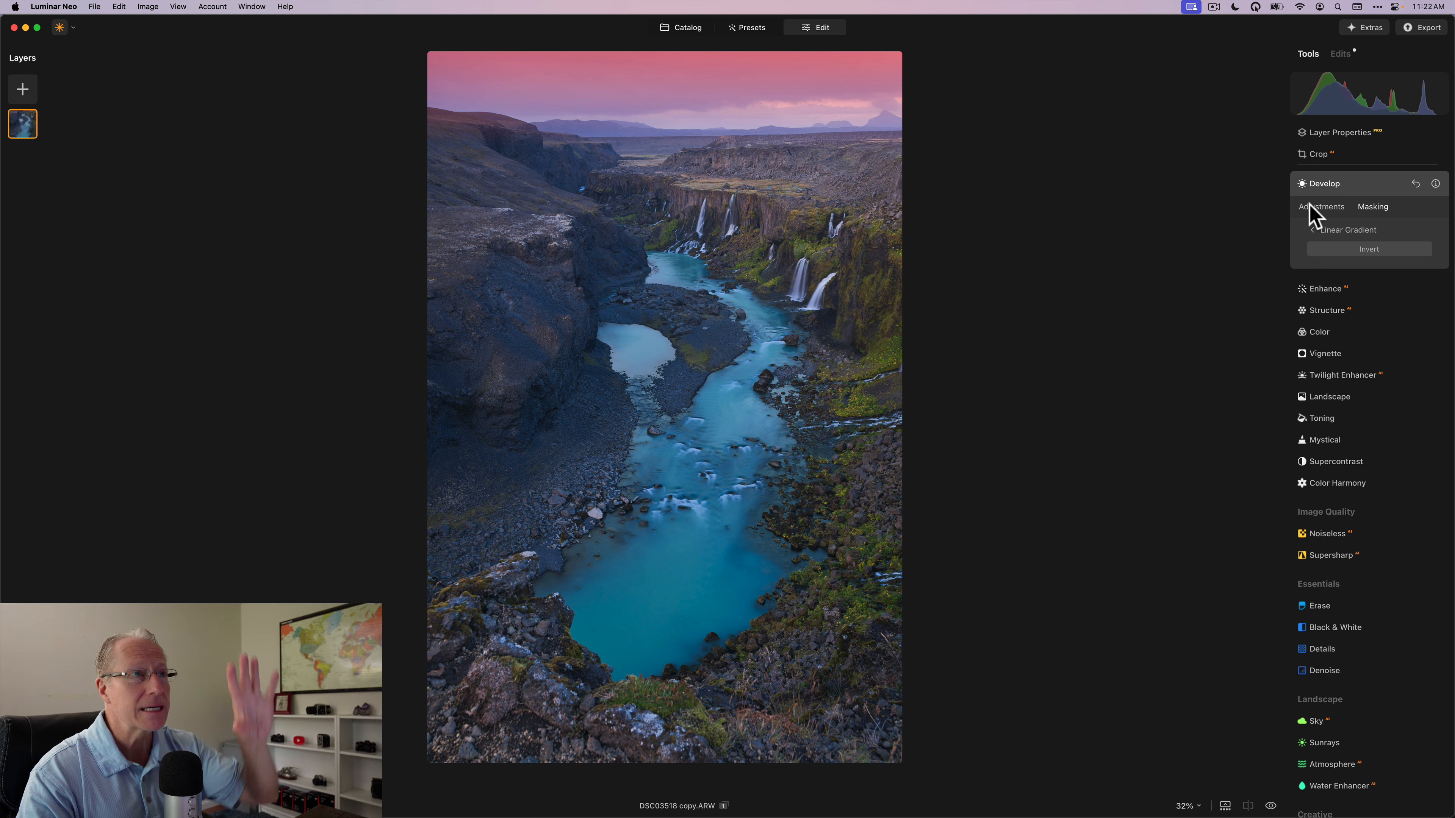
# Darken the gradient-masked sky by setting the Develop adjustment's Exposure to -1.36.
pyautogui.click(1317, 220)
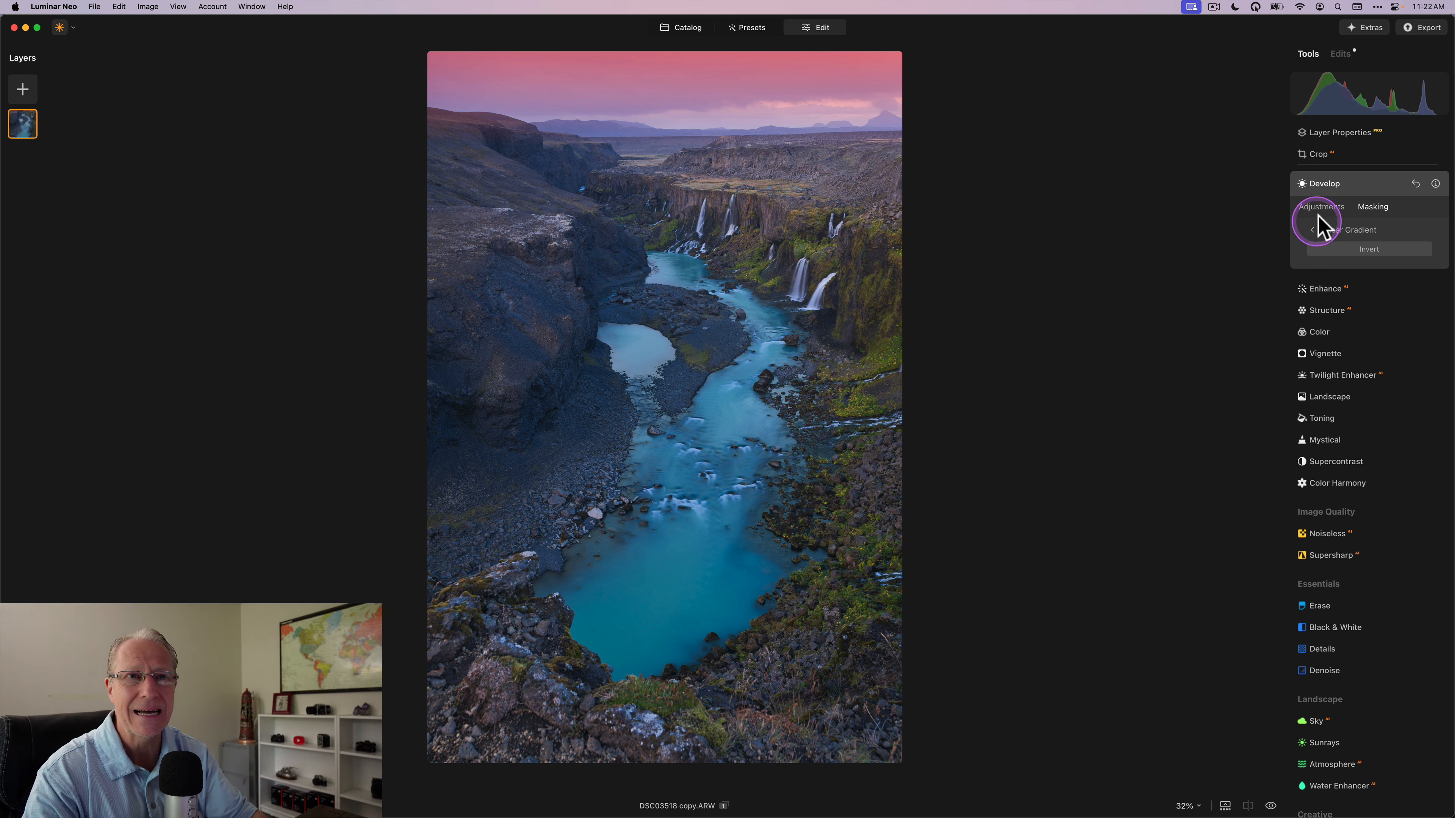
pyautogui.click(1368, 304)
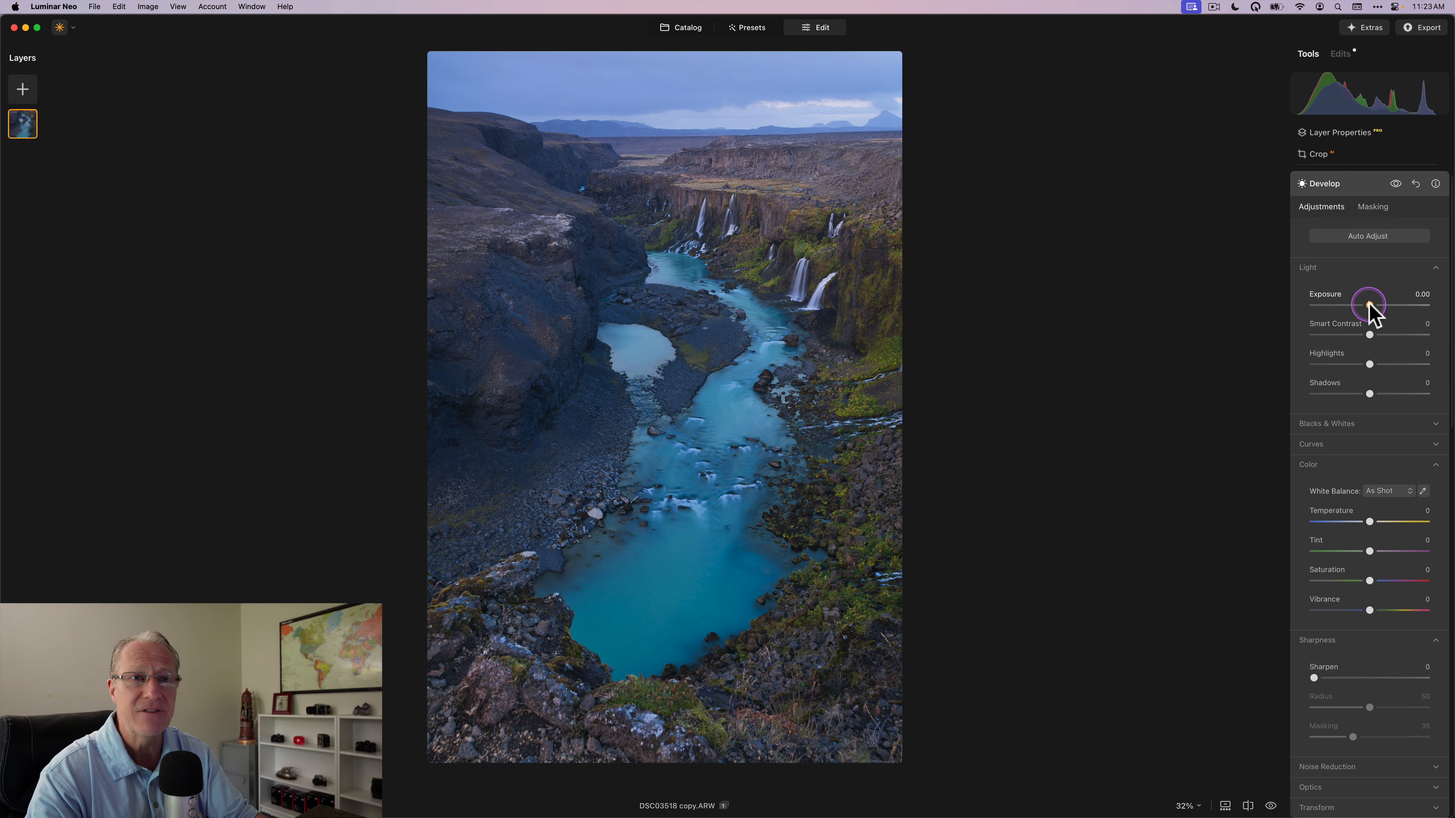
pyautogui.moveTo(1368, 304); pyautogui.dragTo(1354, 305)
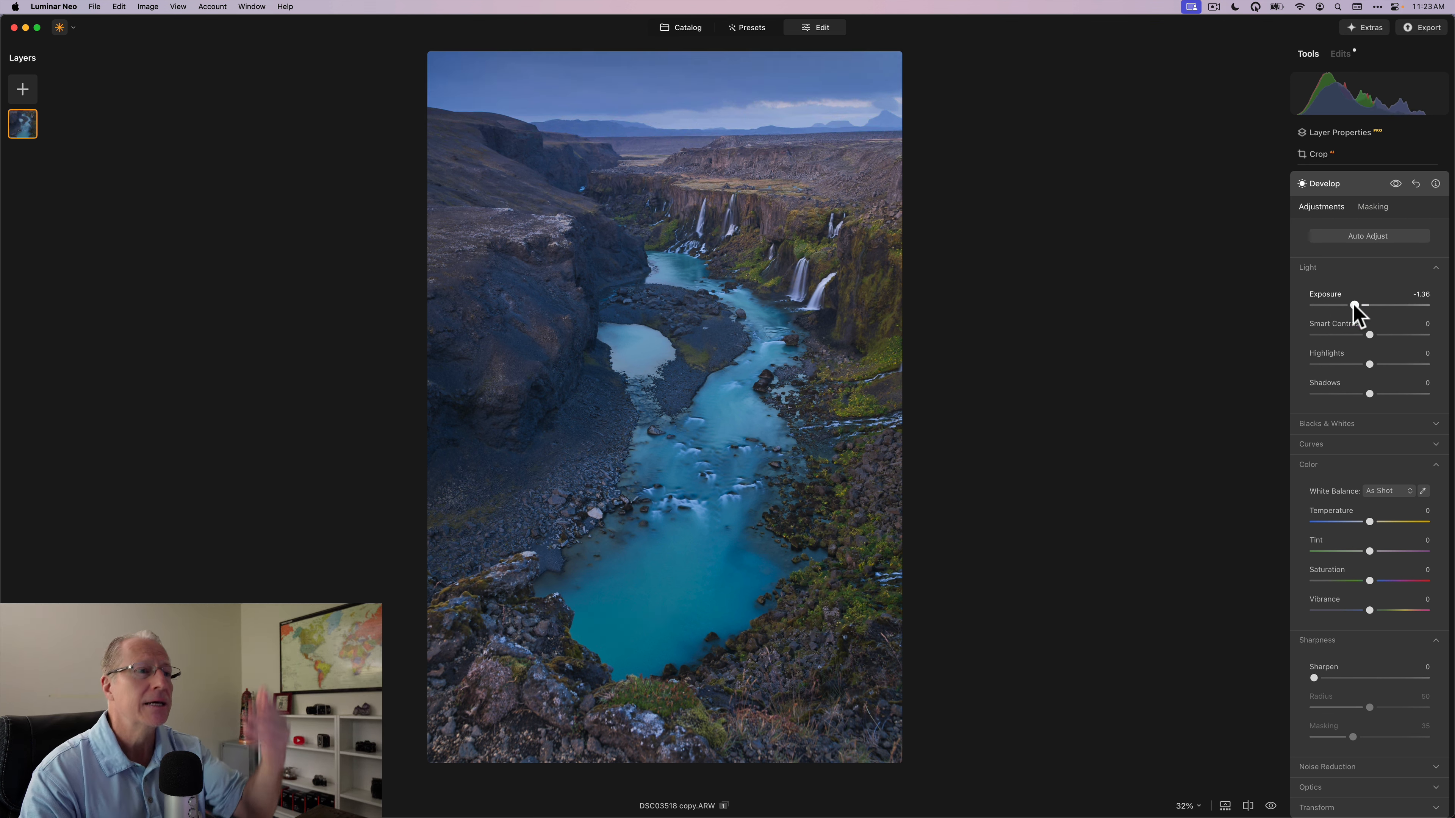
pyautogui.click(1289, 356)
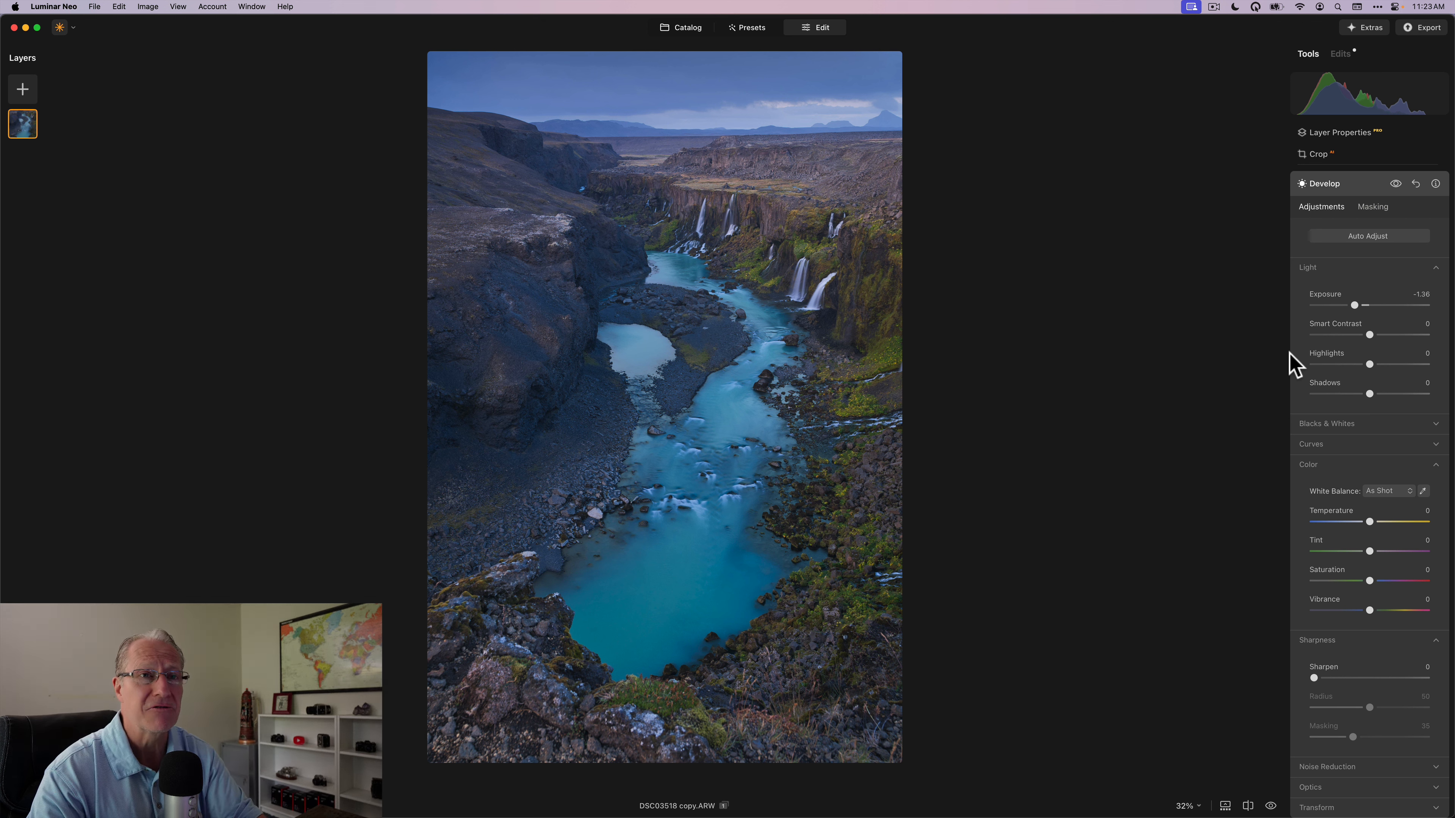
# Compare the sky with and without the masked Develop adjustment and close the tool.
pyautogui.click(1395, 184)
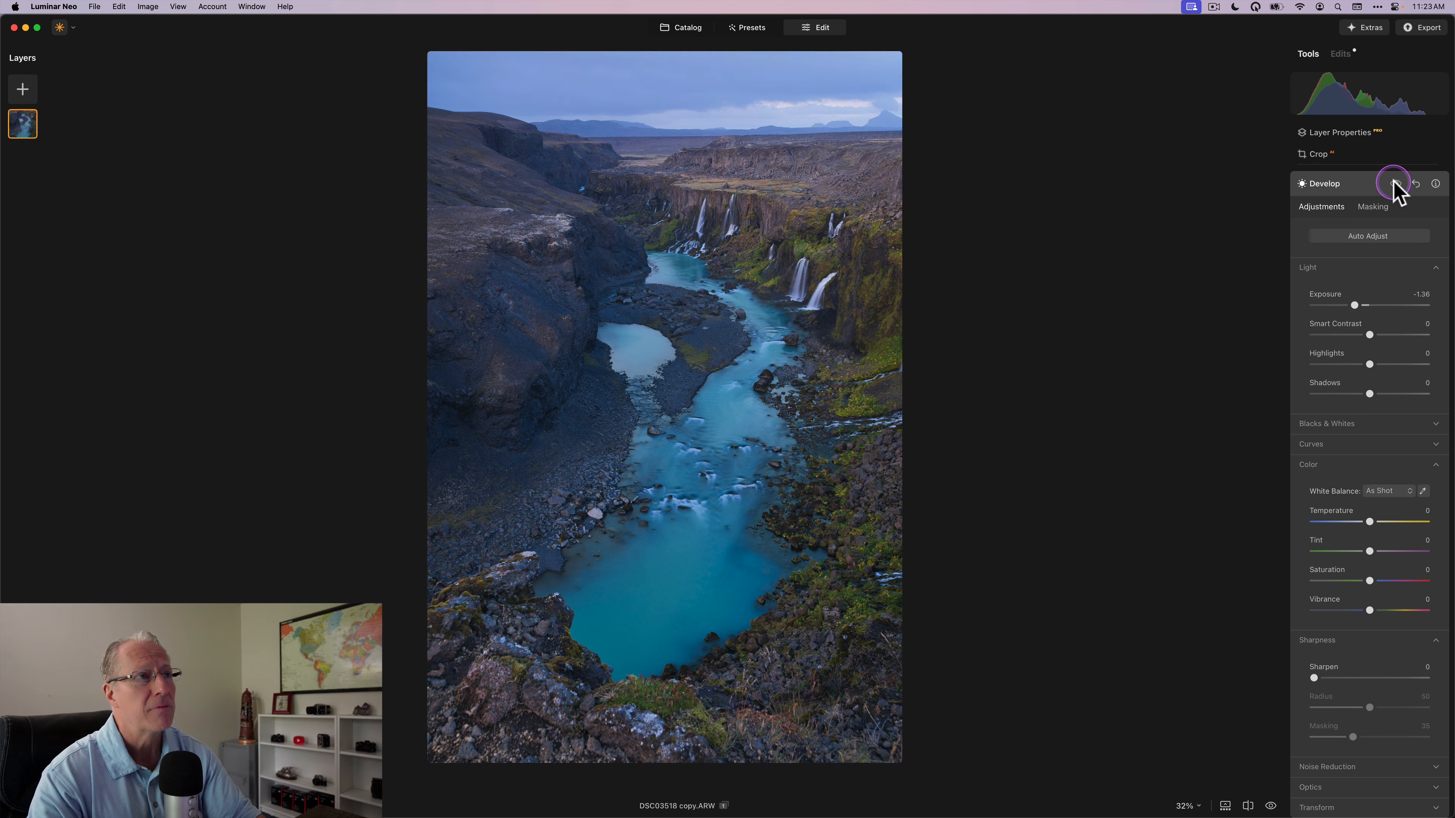
pyautogui.click(1395, 183)
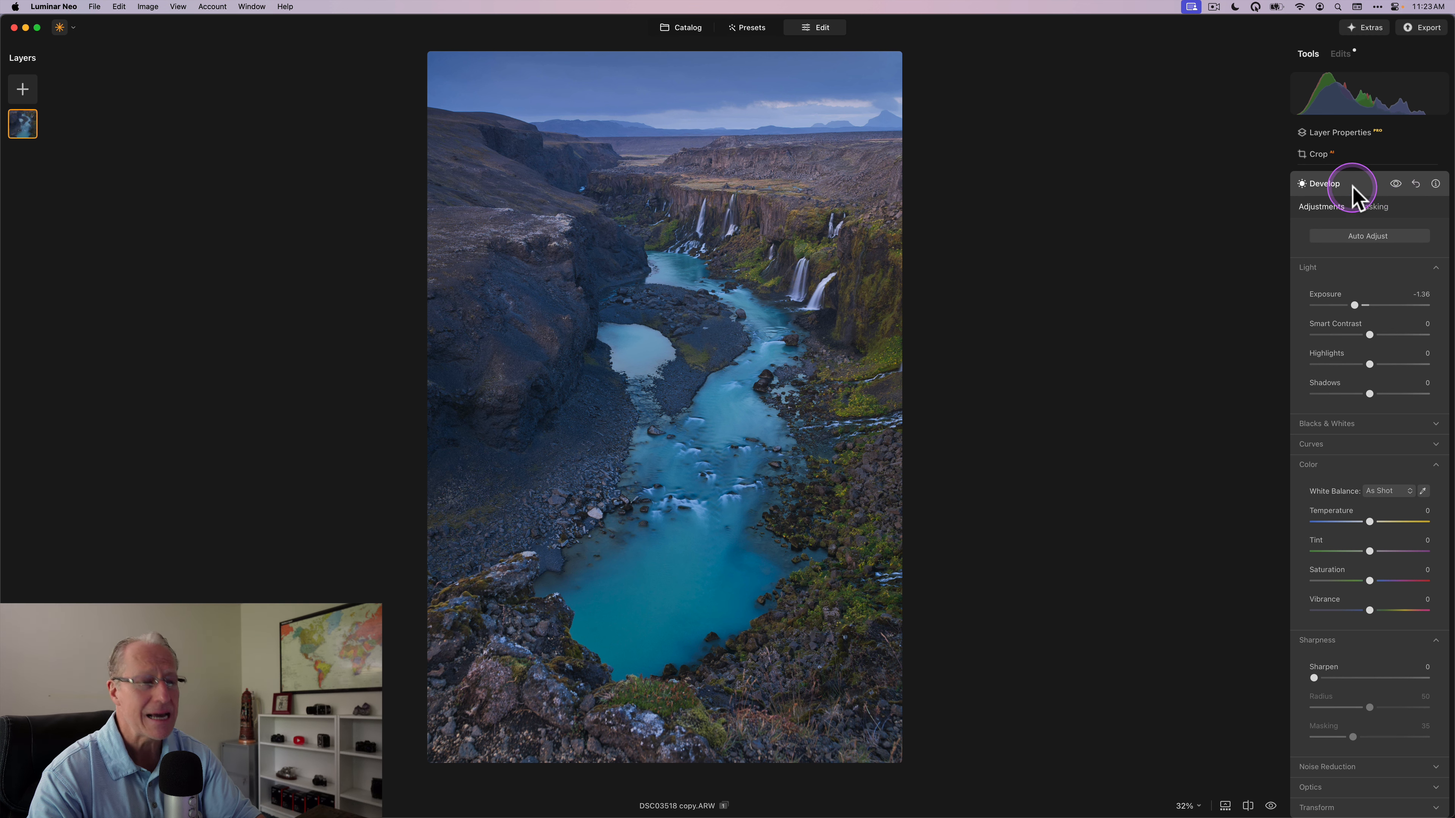
pyautogui.click(1353, 186)
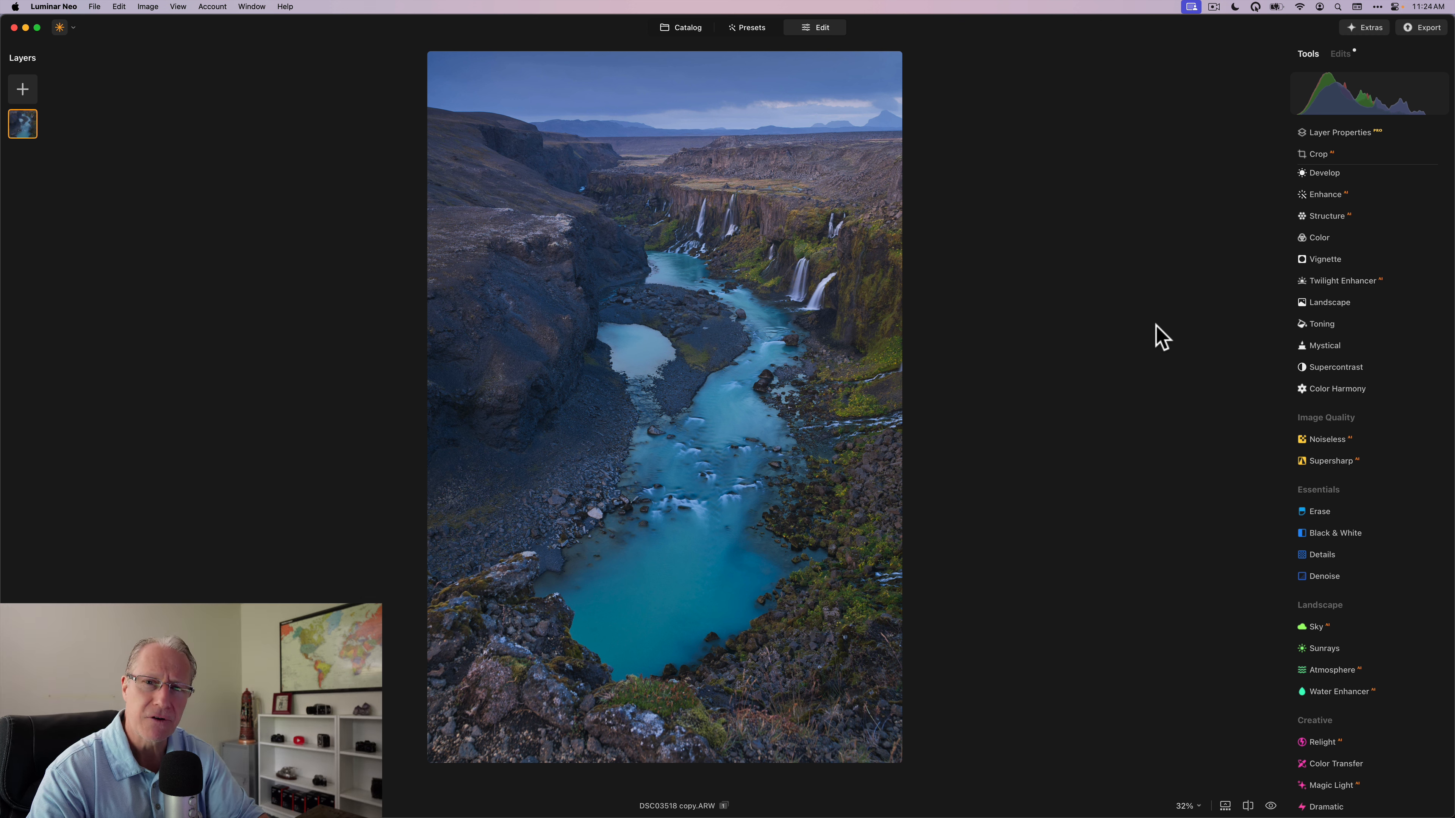
# Warm the photo with the Landscape tool by setting Golden Hour to 26.
pyautogui.click(1327, 344)
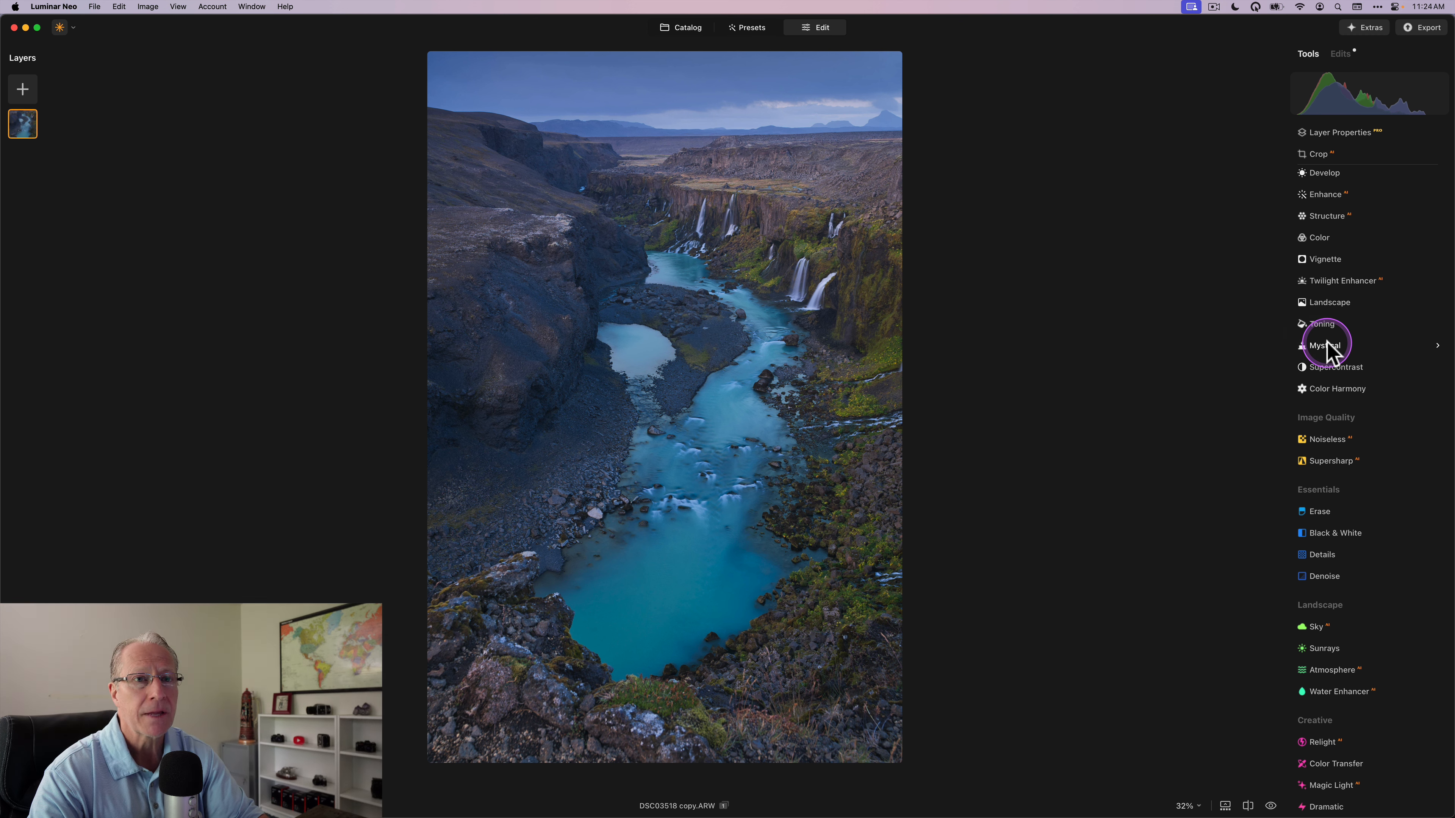
pyautogui.scroll(1, 1327, 344)
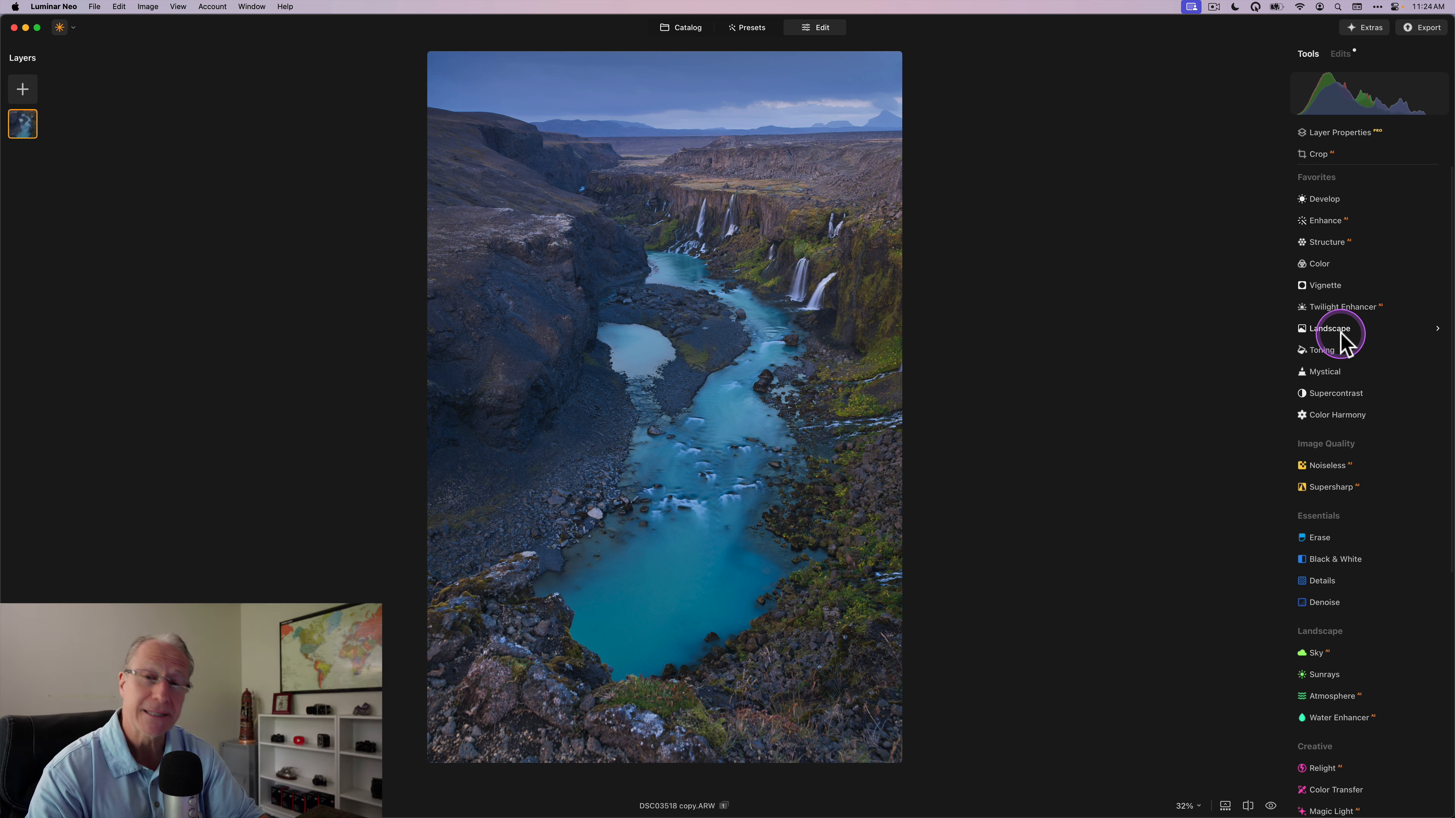
pyautogui.click(1341, 331)
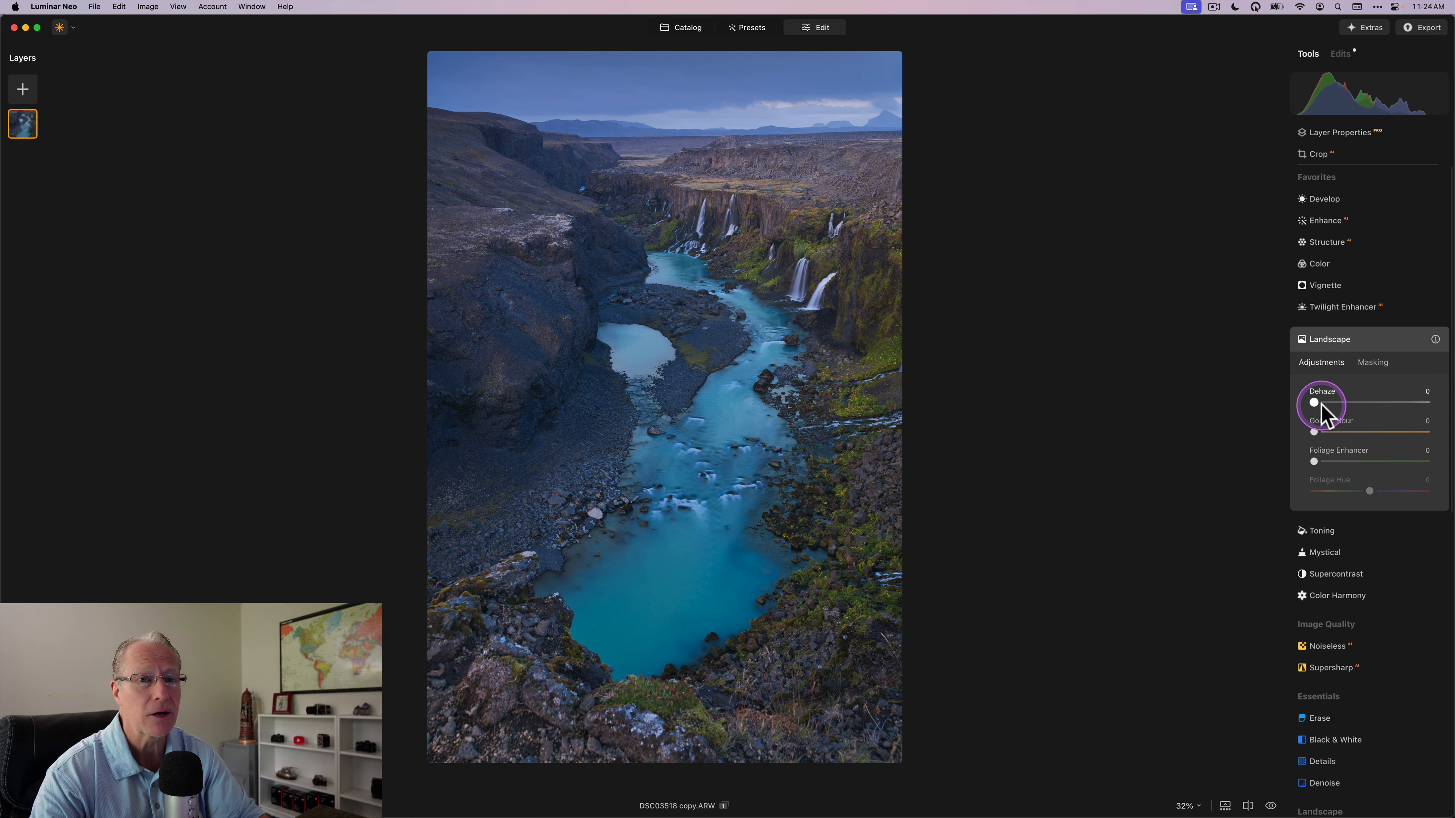
pyautogui.moveTo(1315, 431); pyautogui.dragTo(1342, 431)
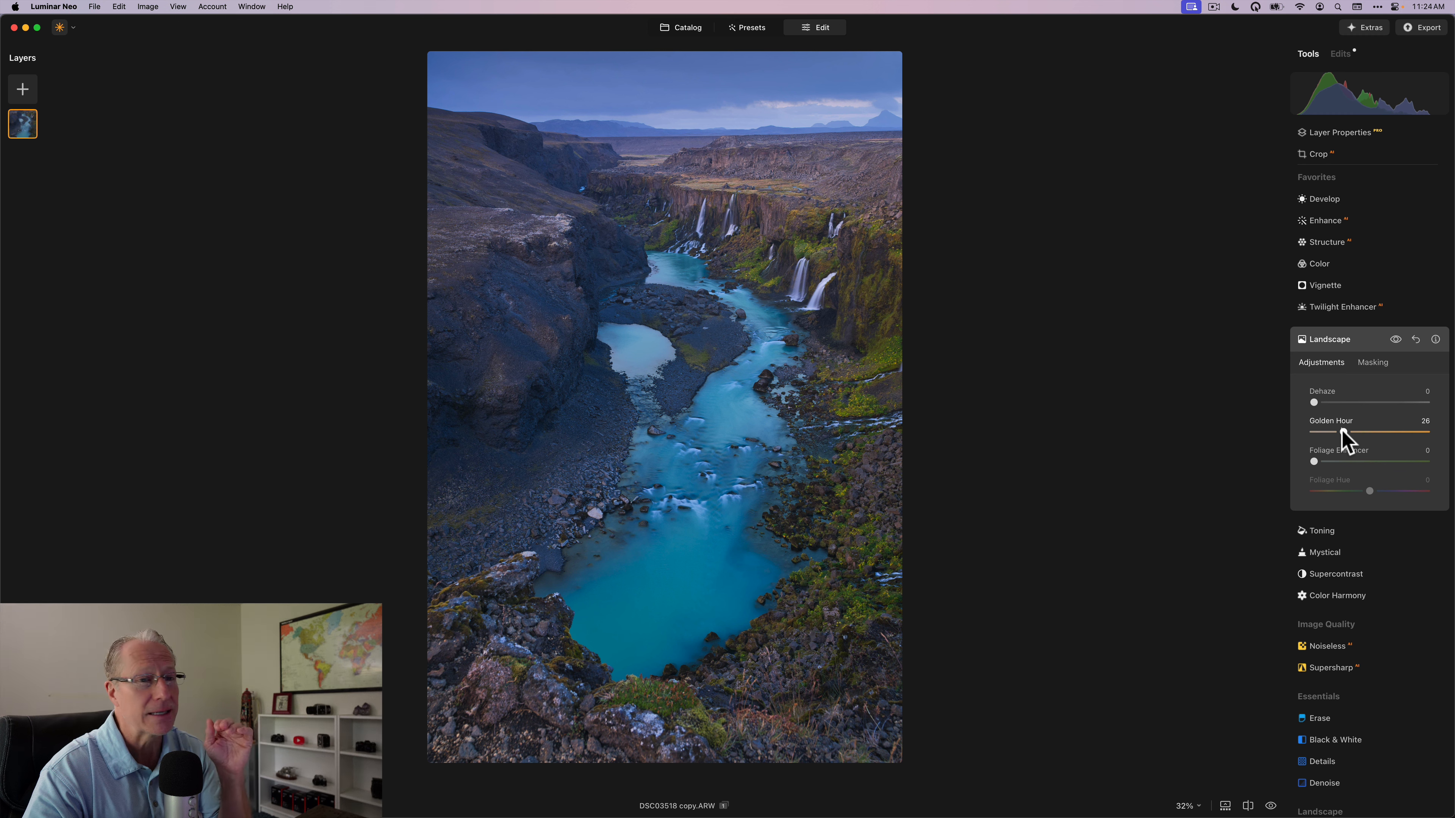
# Compare the photo with and without Golden Hour, and compare the full edit with the original, closing the Landscape tool.
pyautogui.click(1395, 339)
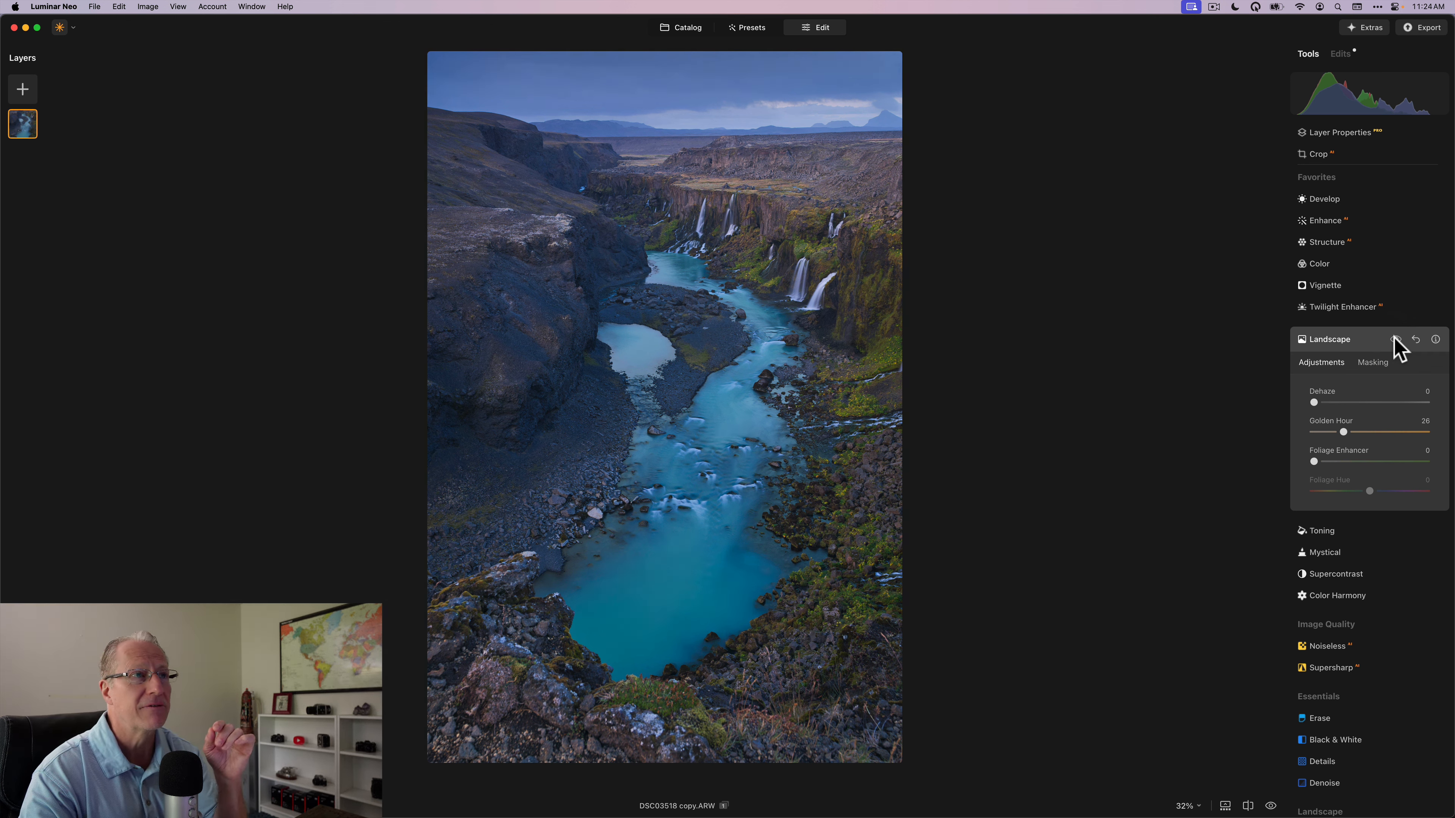
pyautogui.click(1396, 340)
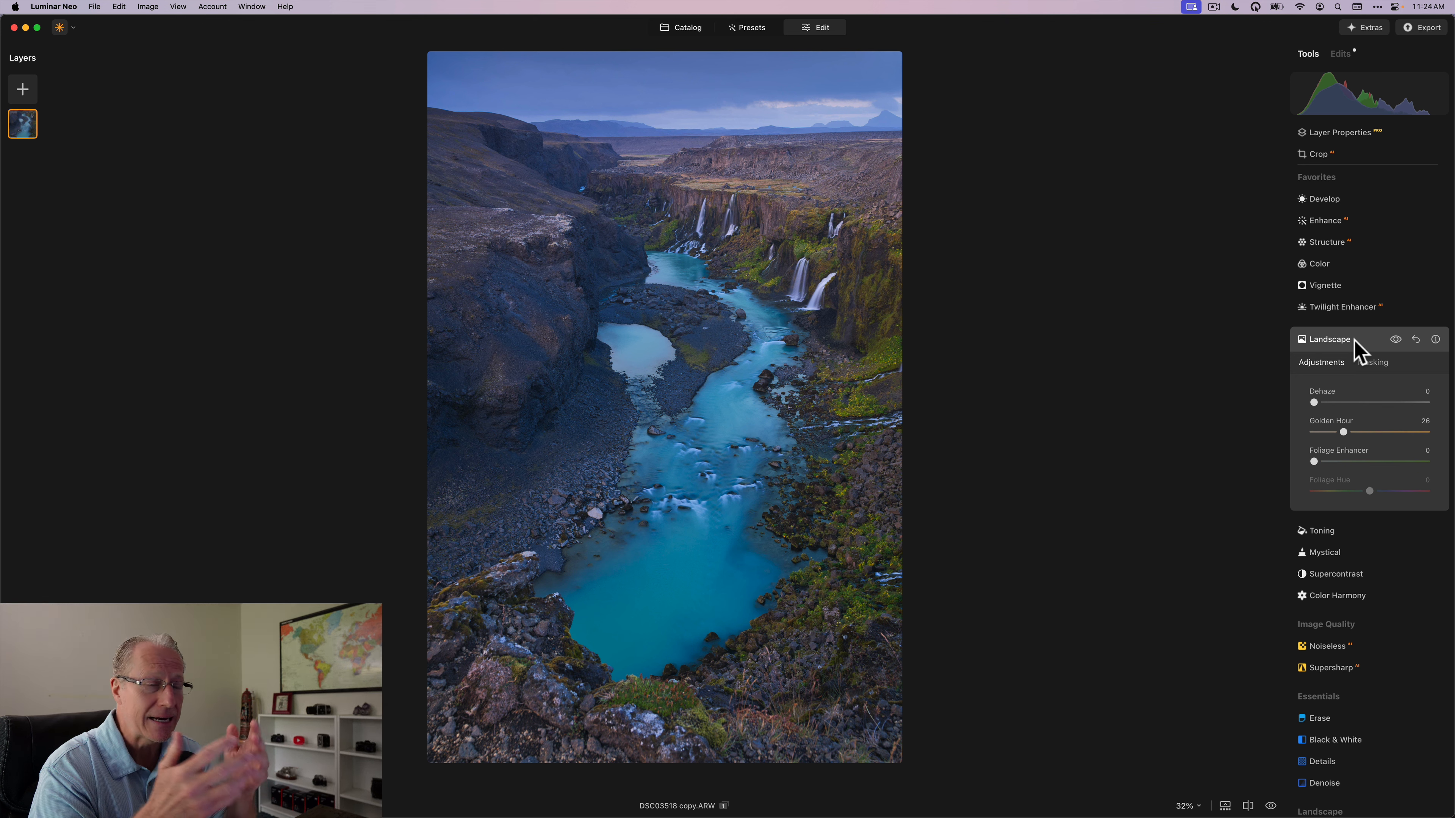
pyautogui.press('\\')
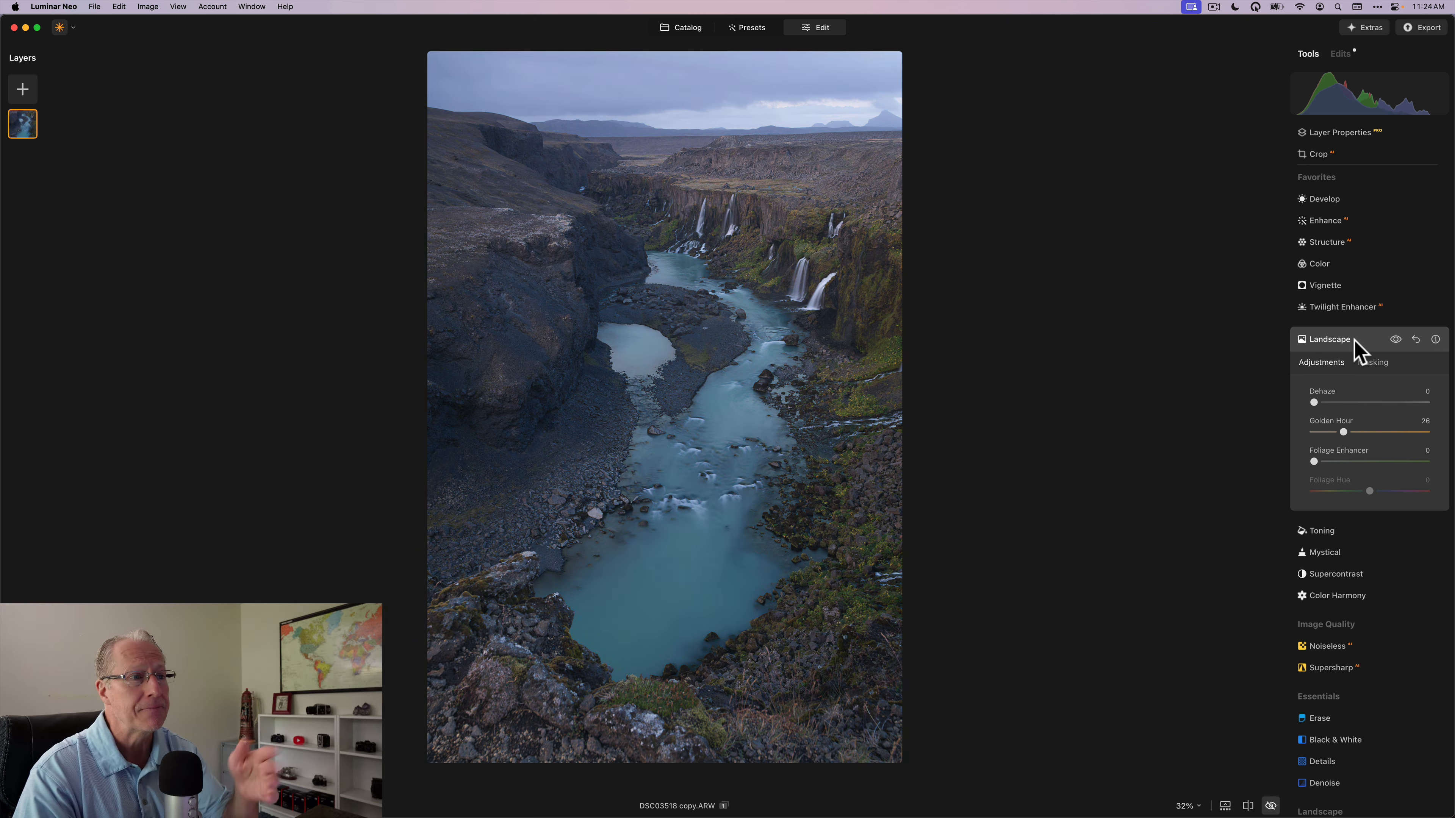
pyautogui.press('\\')
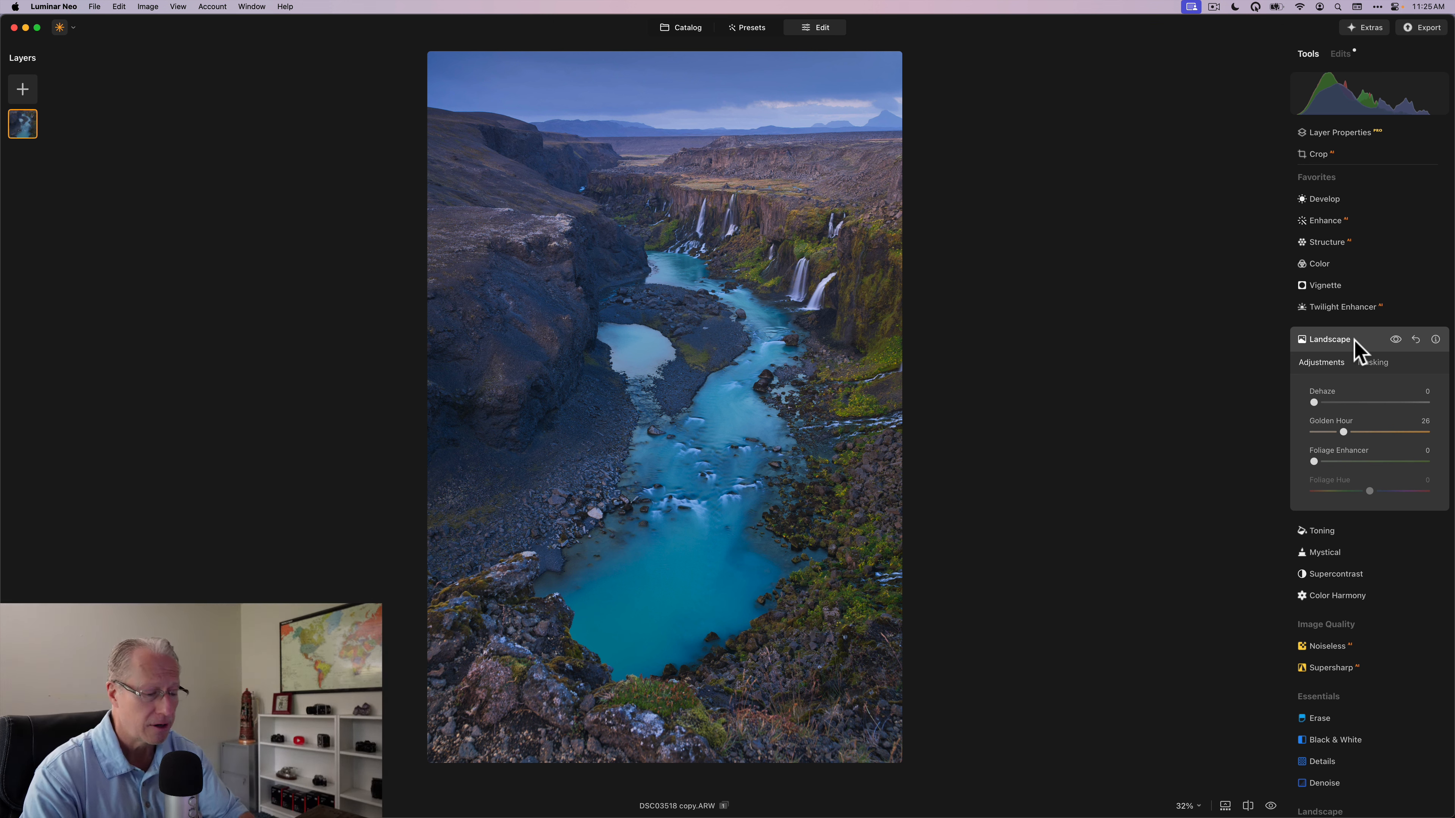
pyautogui.click(1353, 343)
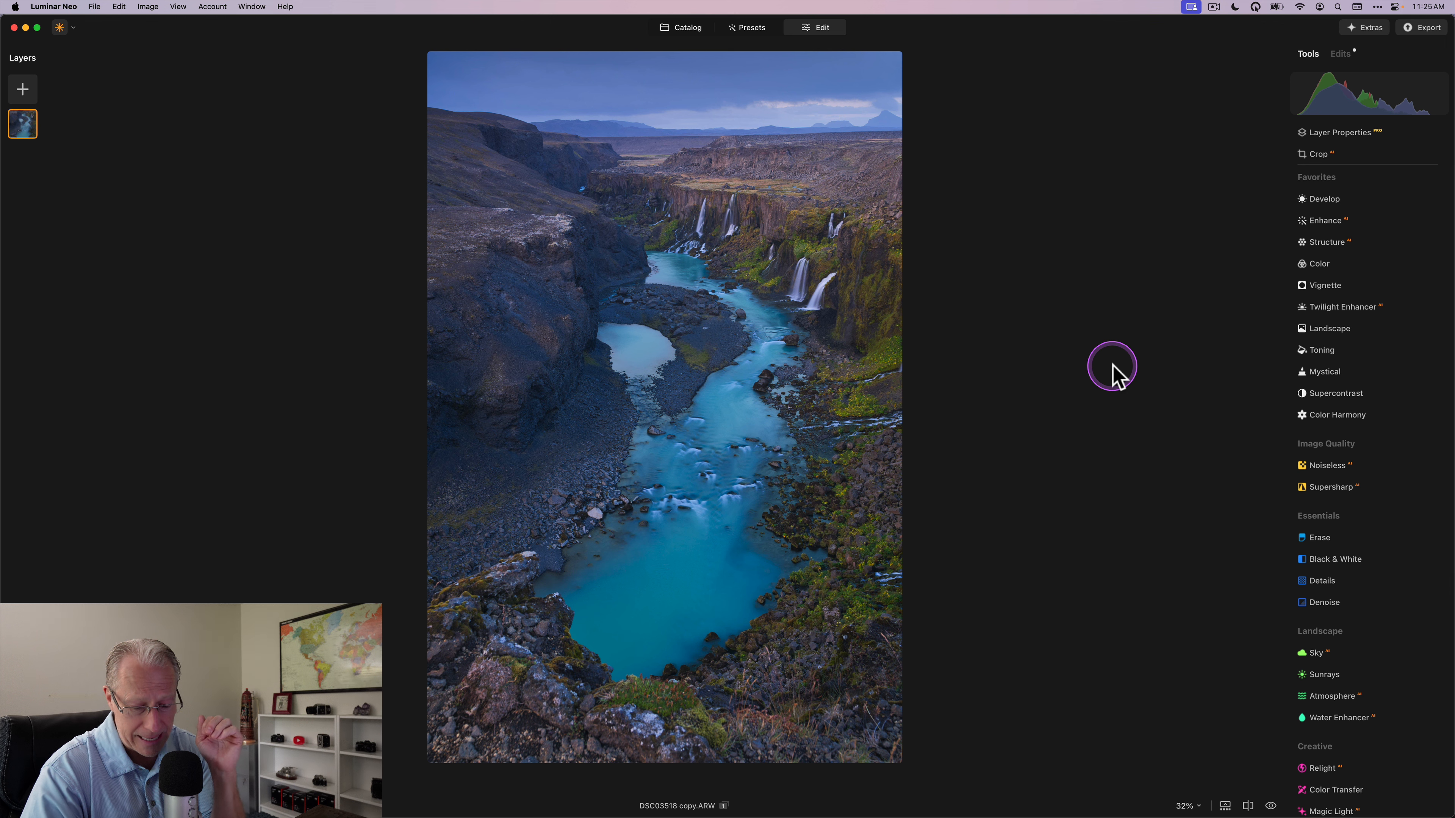
pyautogui.press('\\')
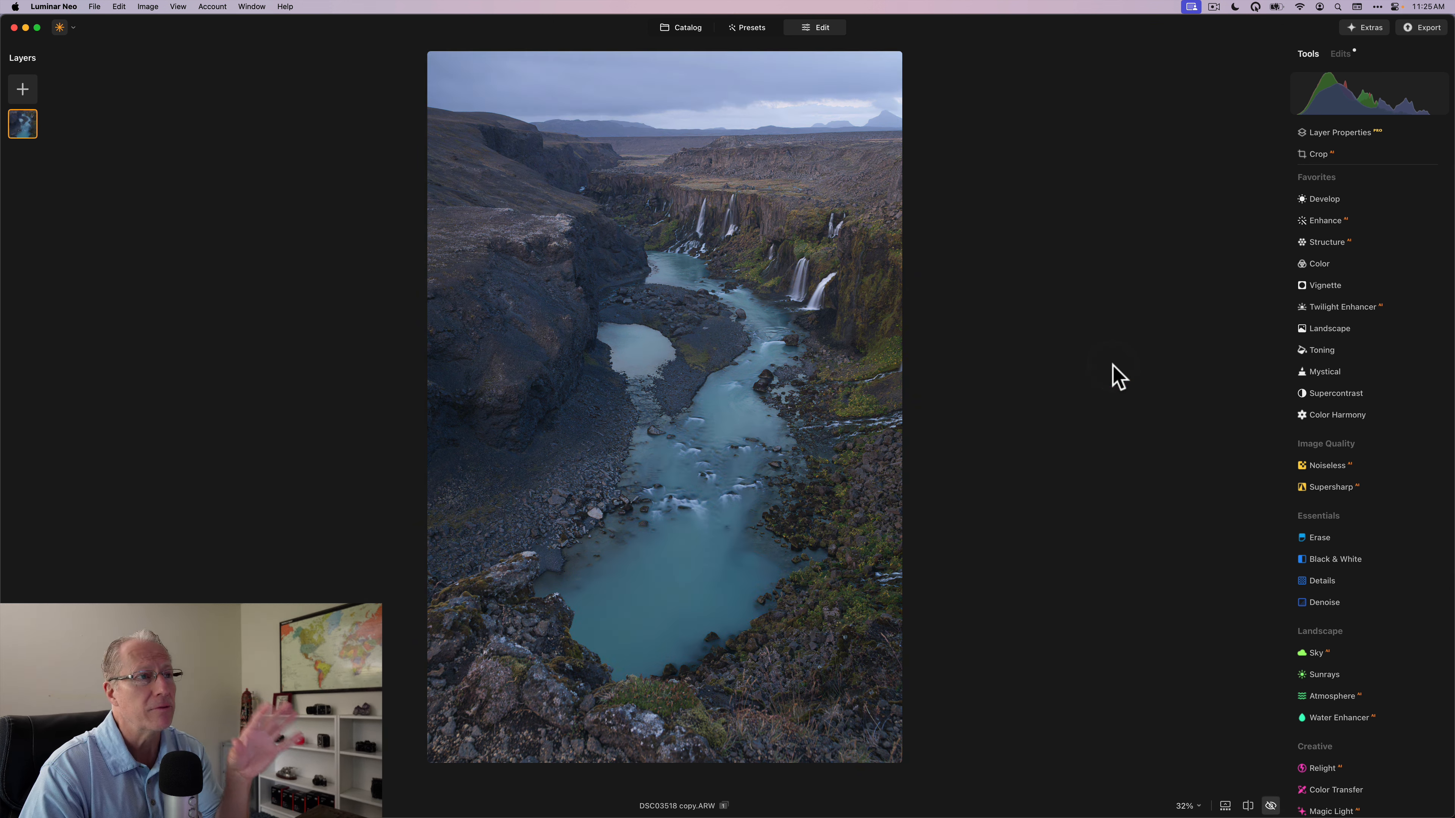
pyautogui.press('\\')
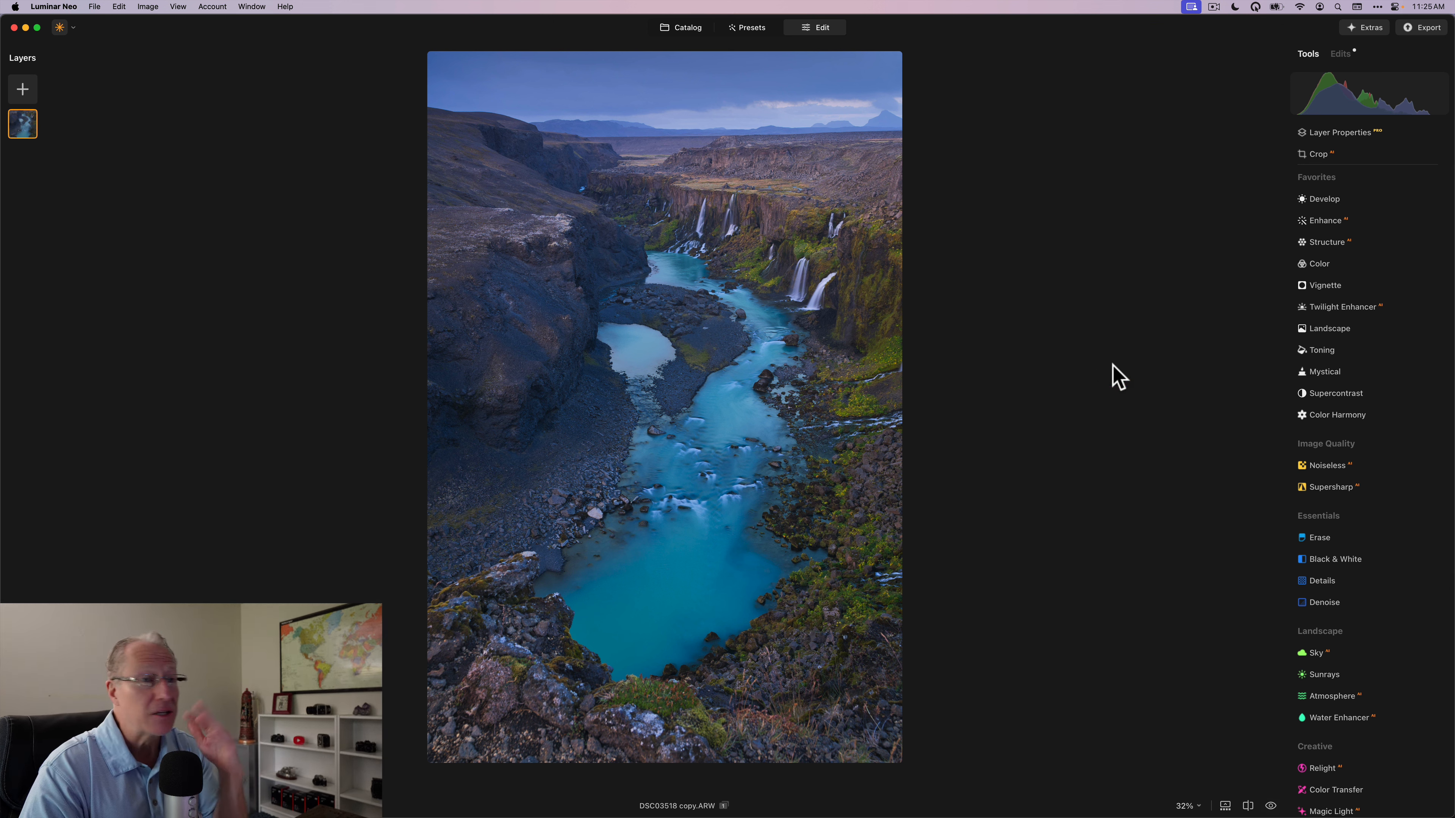
# Set Enhance Accent to 40 and compare the photo with and without the effect.
pyautogui.click(1334, 208)
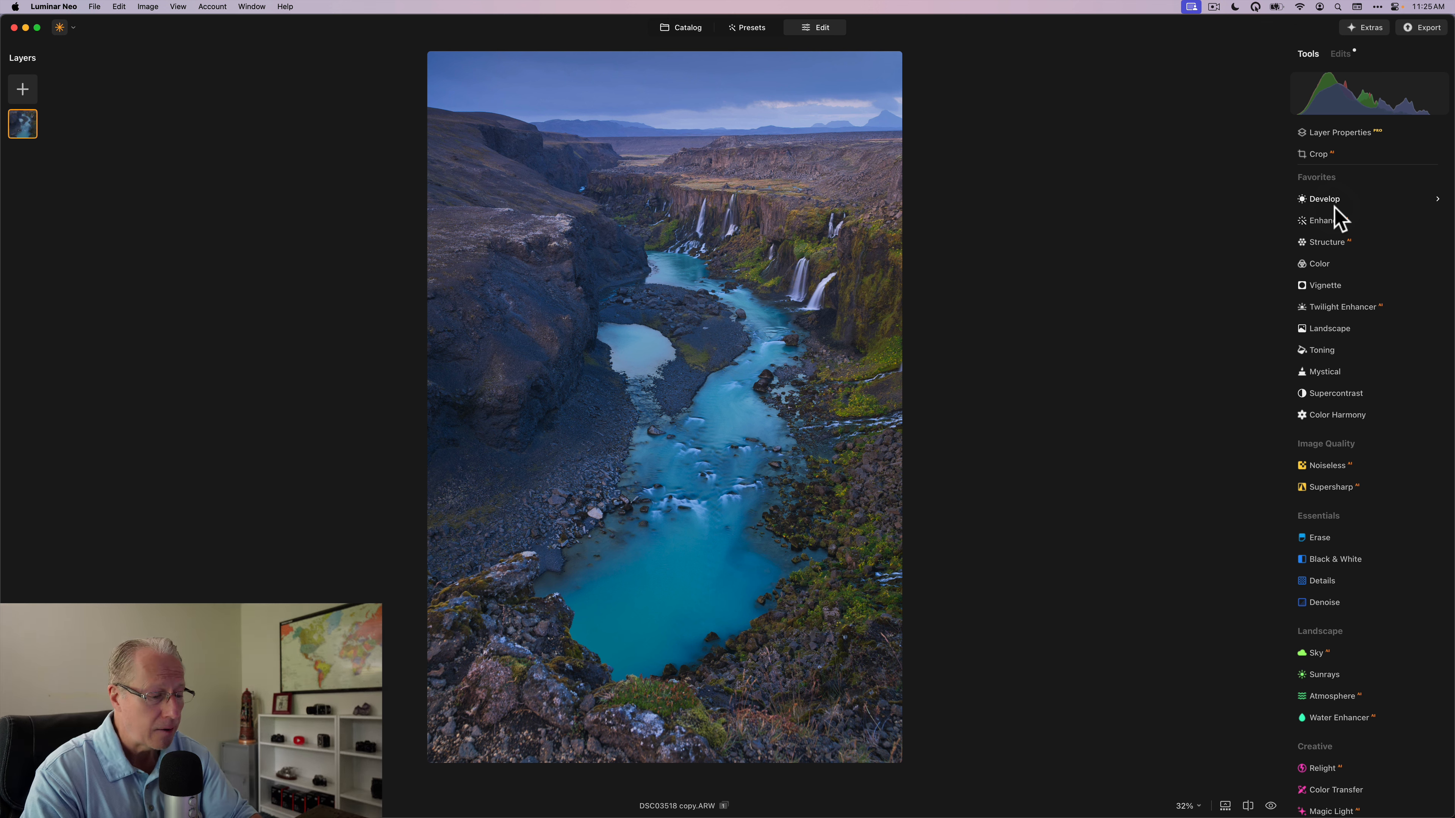
pyautogui.click(1335, 220)
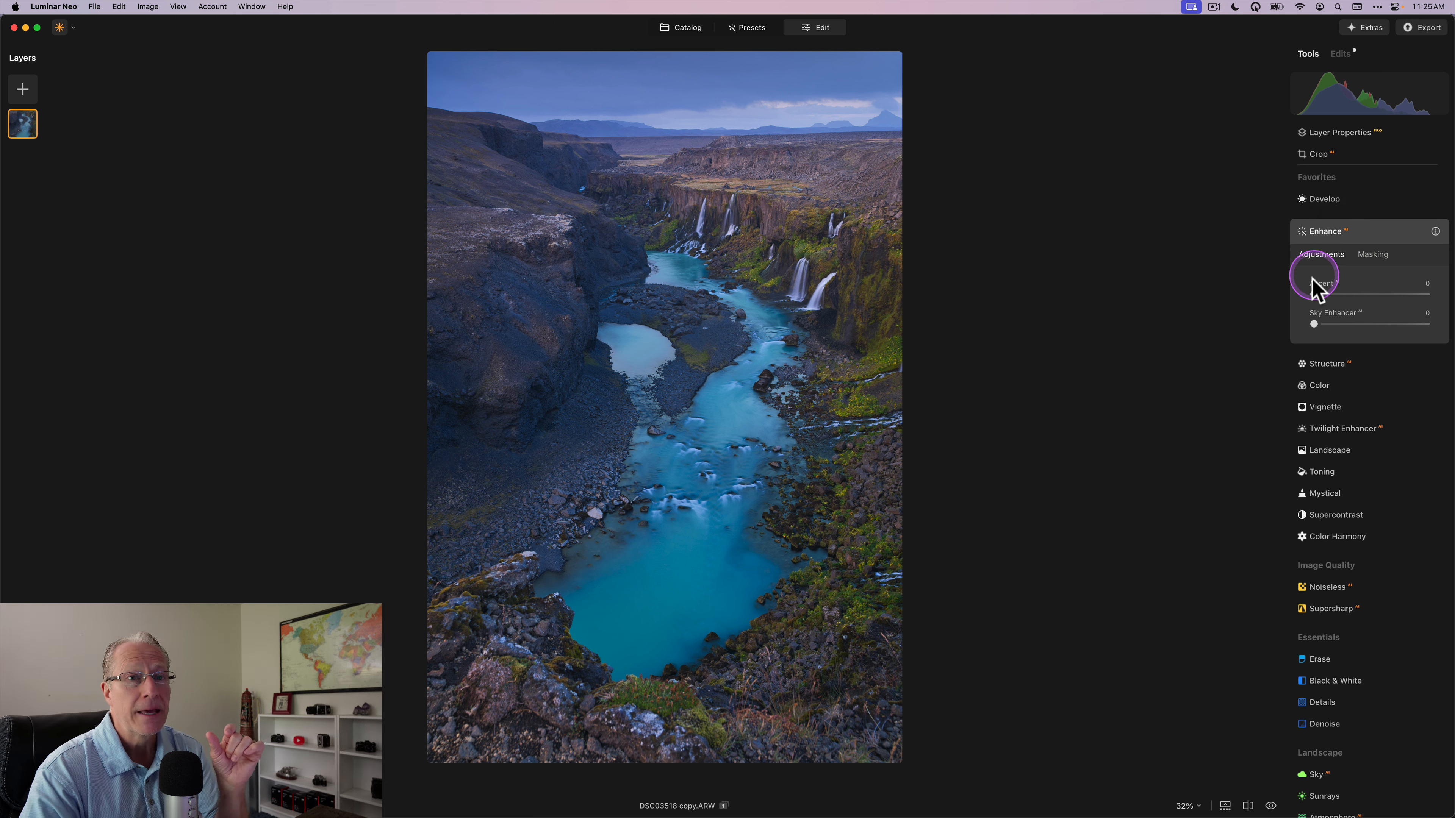
pyautogui.moveTo(1314, 294); pyautogui.dragTo(1358, 295)
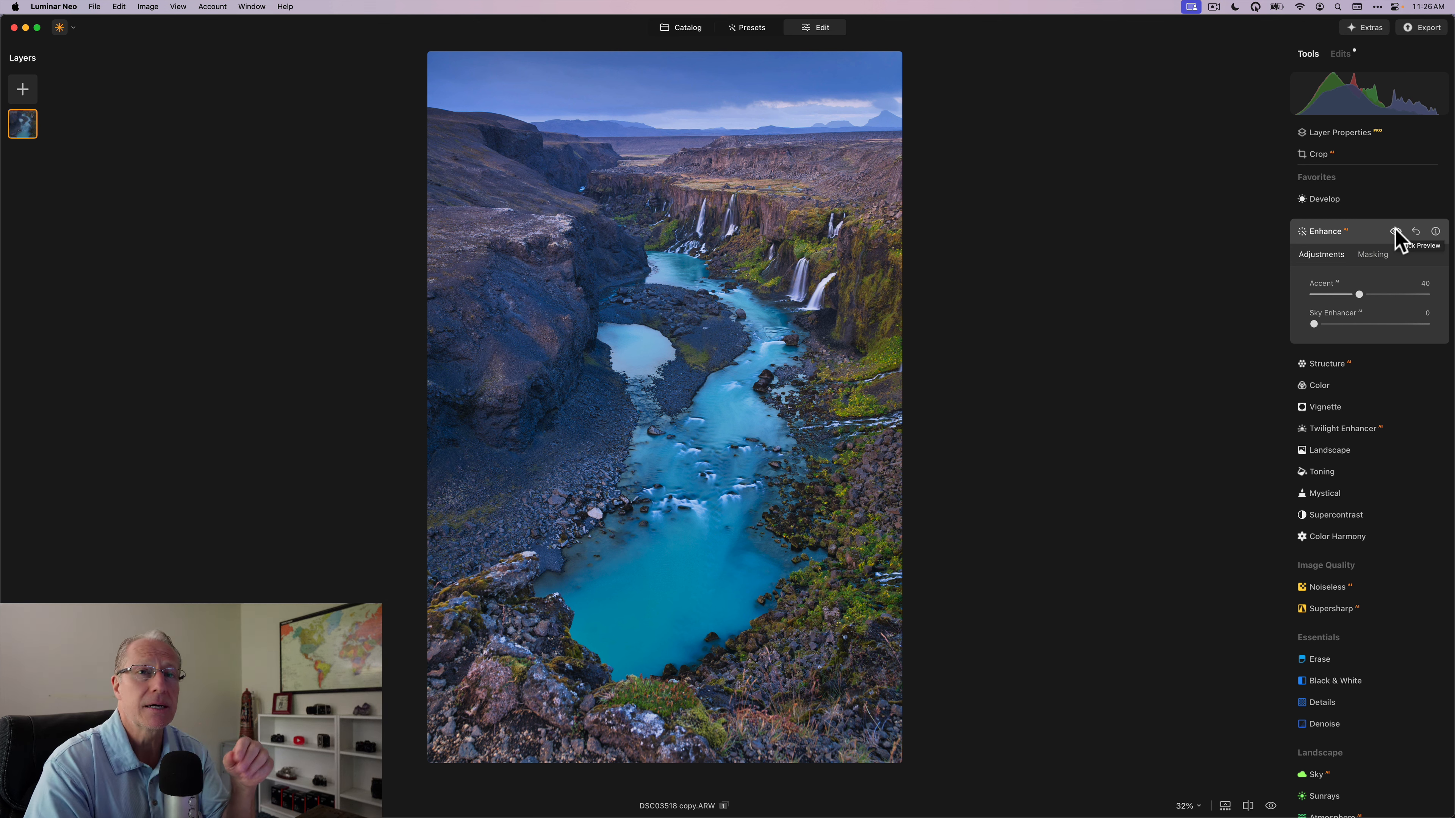
pyautogui.click(1395, 231)
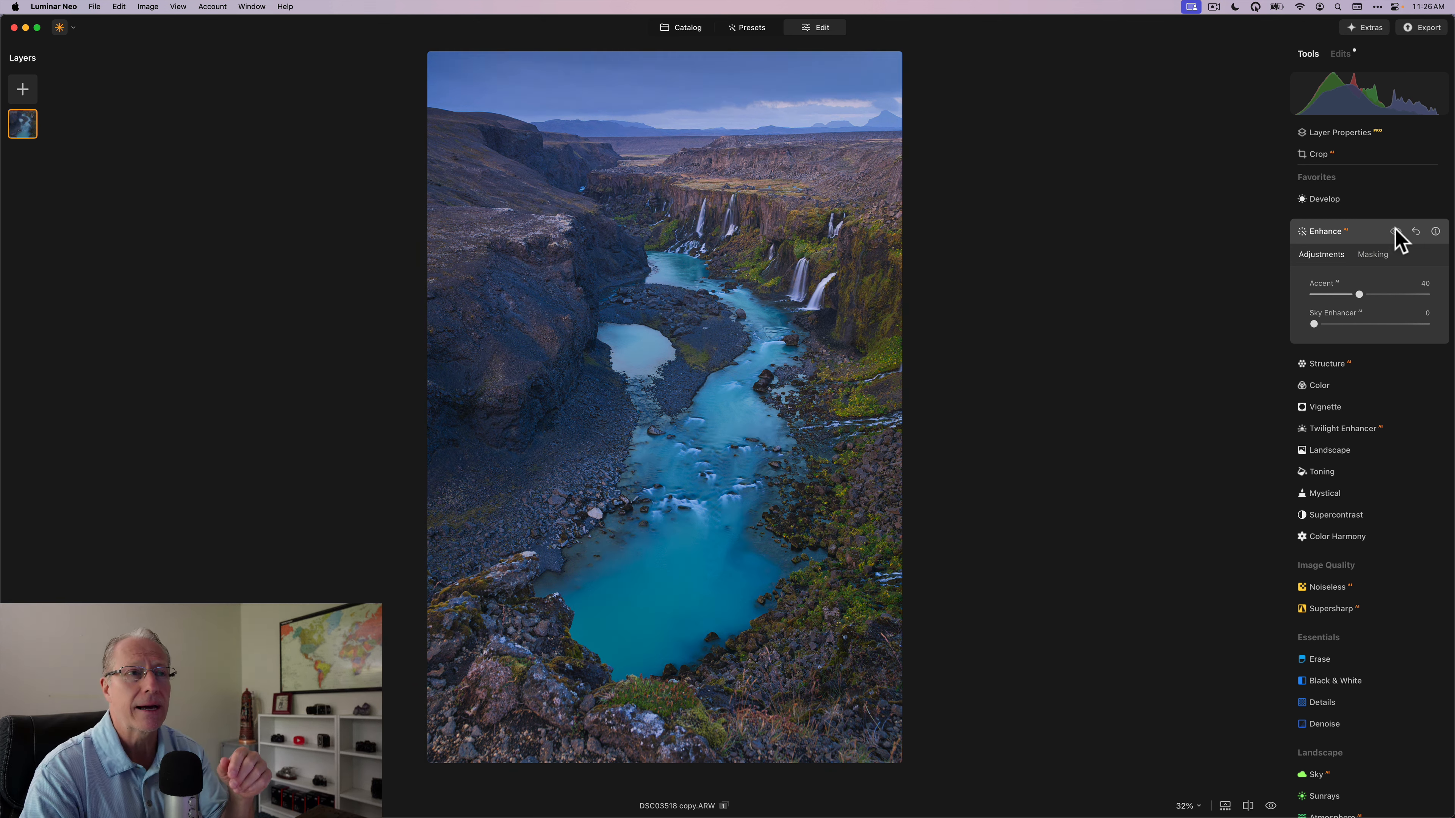
pyautogui.click(1396, 231)
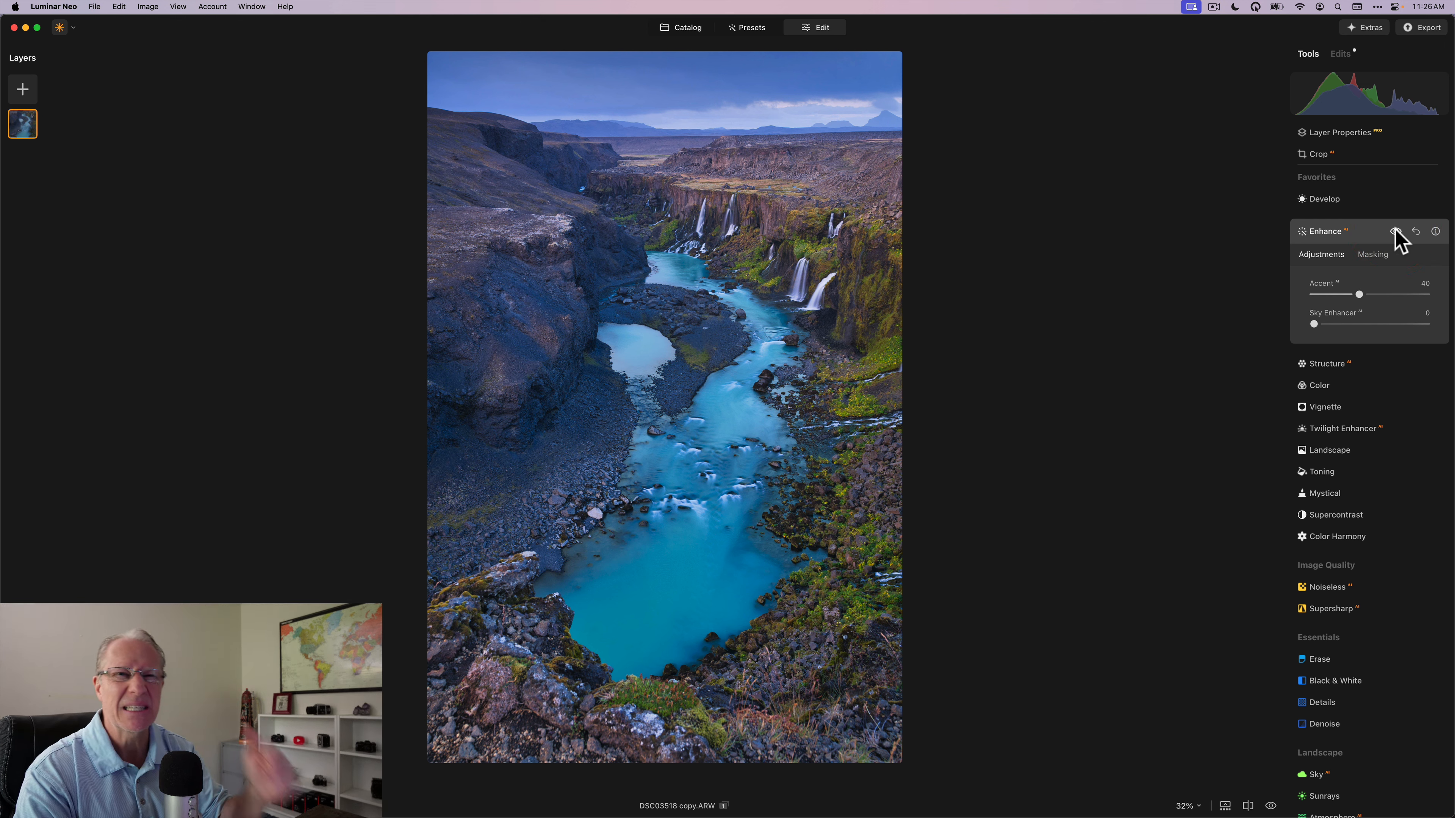
# Mask the Enhance effect with a radial gradient centred on the river, narrowed to an upright ellipse and tilted slightly clockwise.
pyautogui.click(1381, 254)
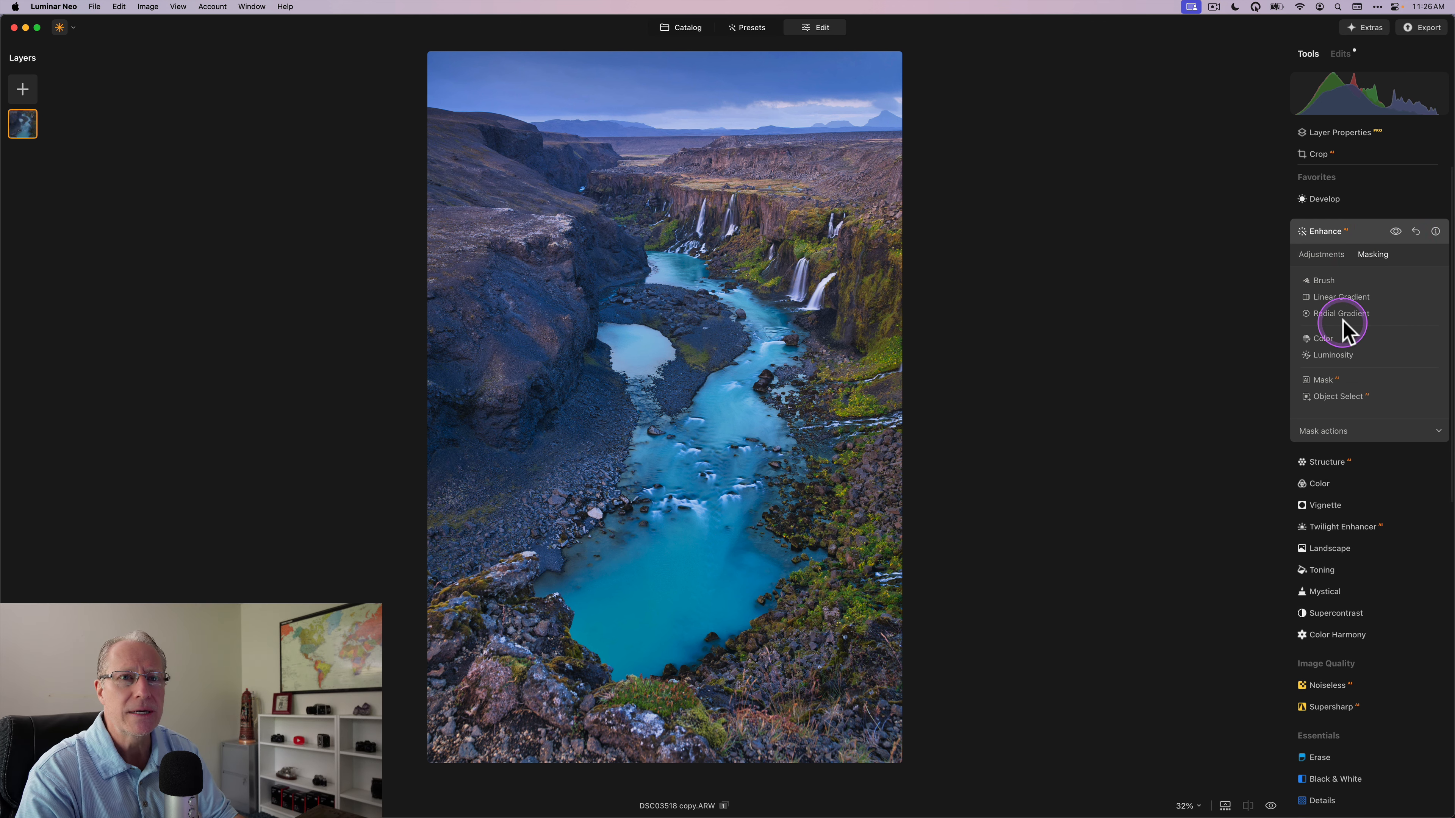
pyautogui.click(1342, 314)
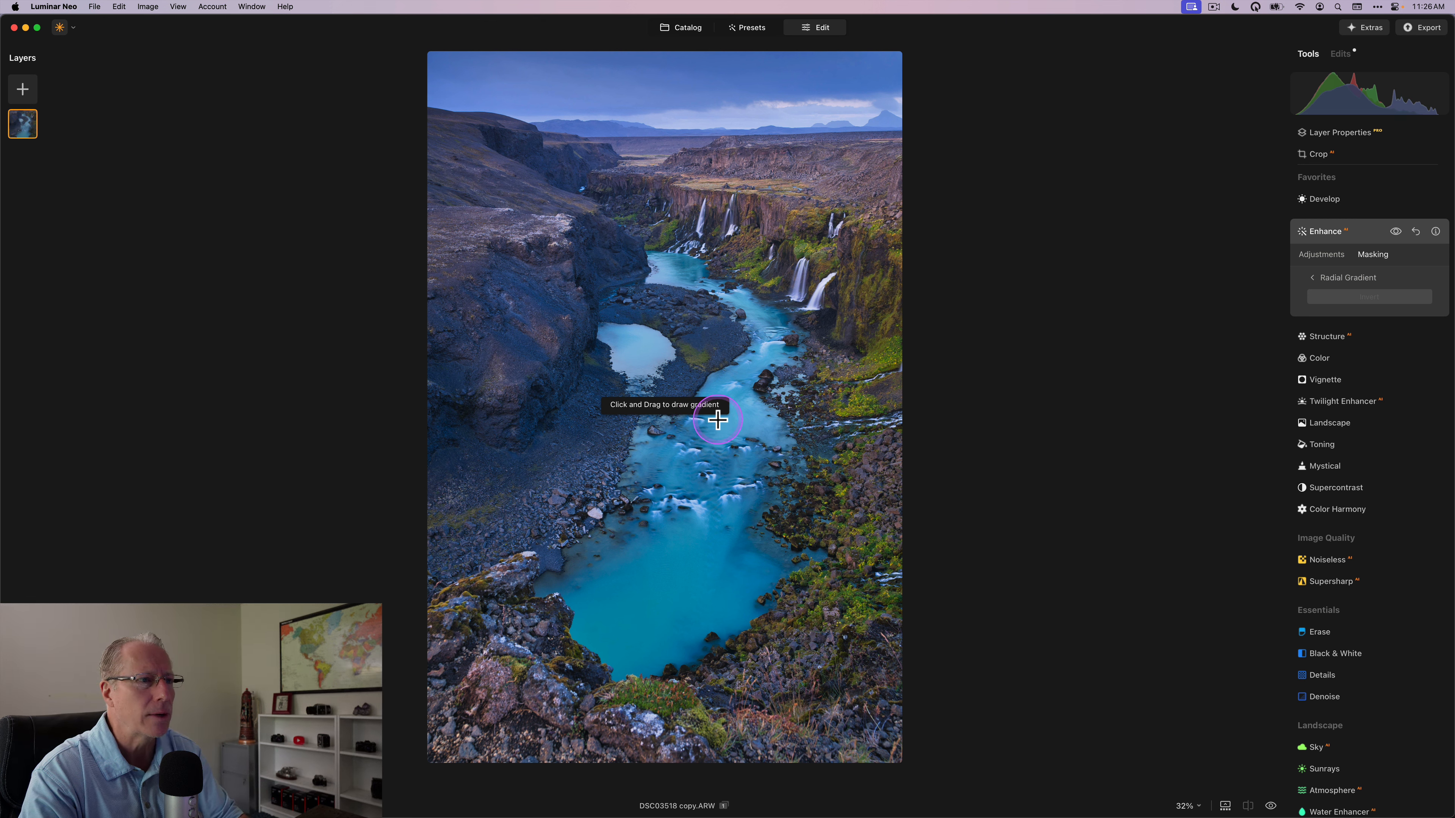
pyautogui.moveTo(716, 419)
pyautogui.mouseDown()
pyautogui.moveTo(718, 523)
pyautogui.moveTo(714, 507)
pyautogui.mouseUp()
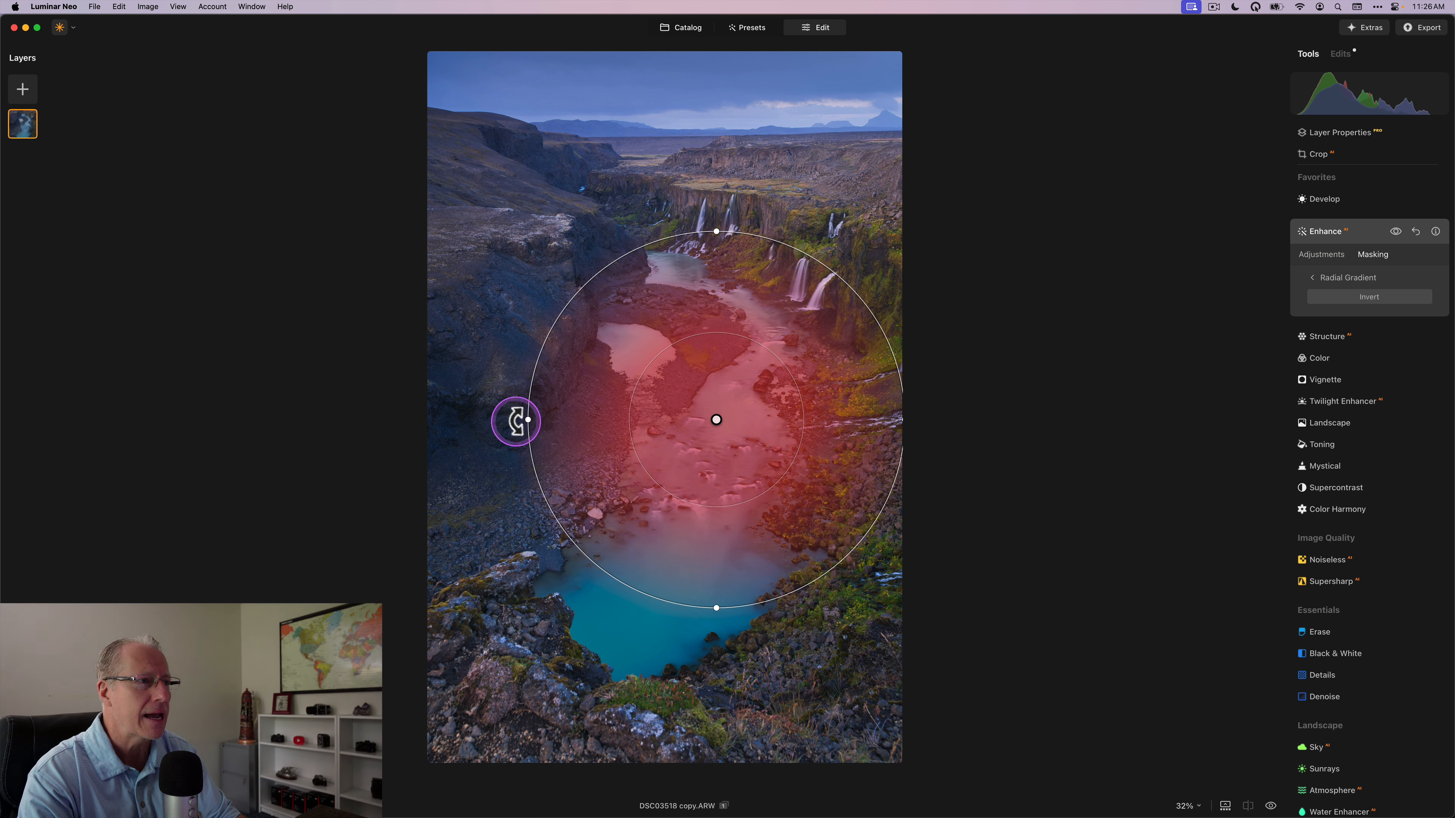
pyautogui.moveTo(528, 420); pyautogui.dragTo(564, 419)
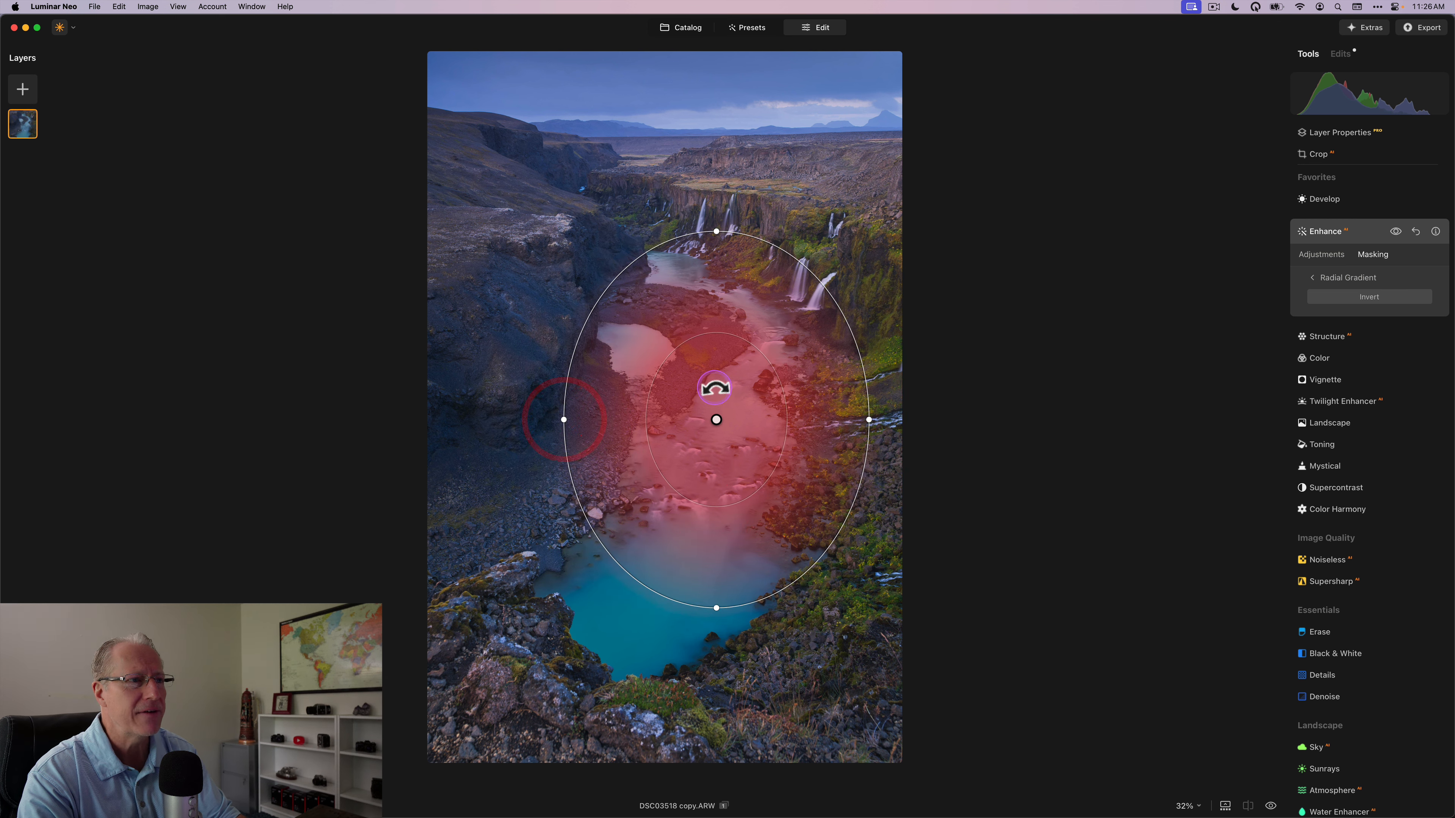
pyautogui.moveTo(715, 389)
pyautogui.mouseDown()
pyautogui.moveTo(702, 405)
pyautogui.moveTo(722, 395)
pyautogui.mouseUp()
# Enlarge and lengthen the radial gradient to span the waterfalls and foreground pool, adjust its feathering, and shift it slightly down the river.
pyautogui.moveTo(758, 343); pyautogui.dragTo(780, 310)
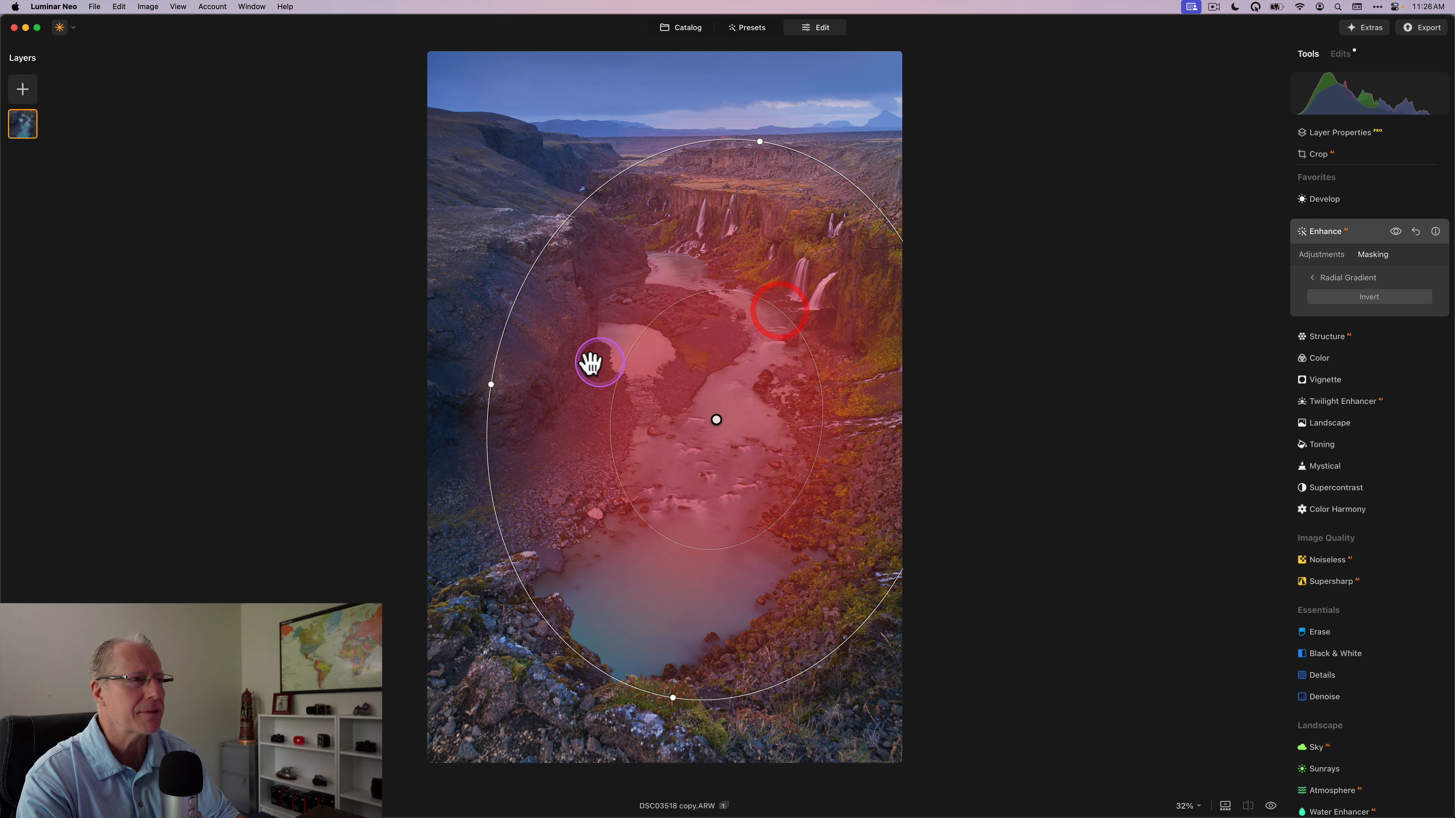
pyautogui.moveTo(500, 348); pyautogui.dragTo(530, 365)
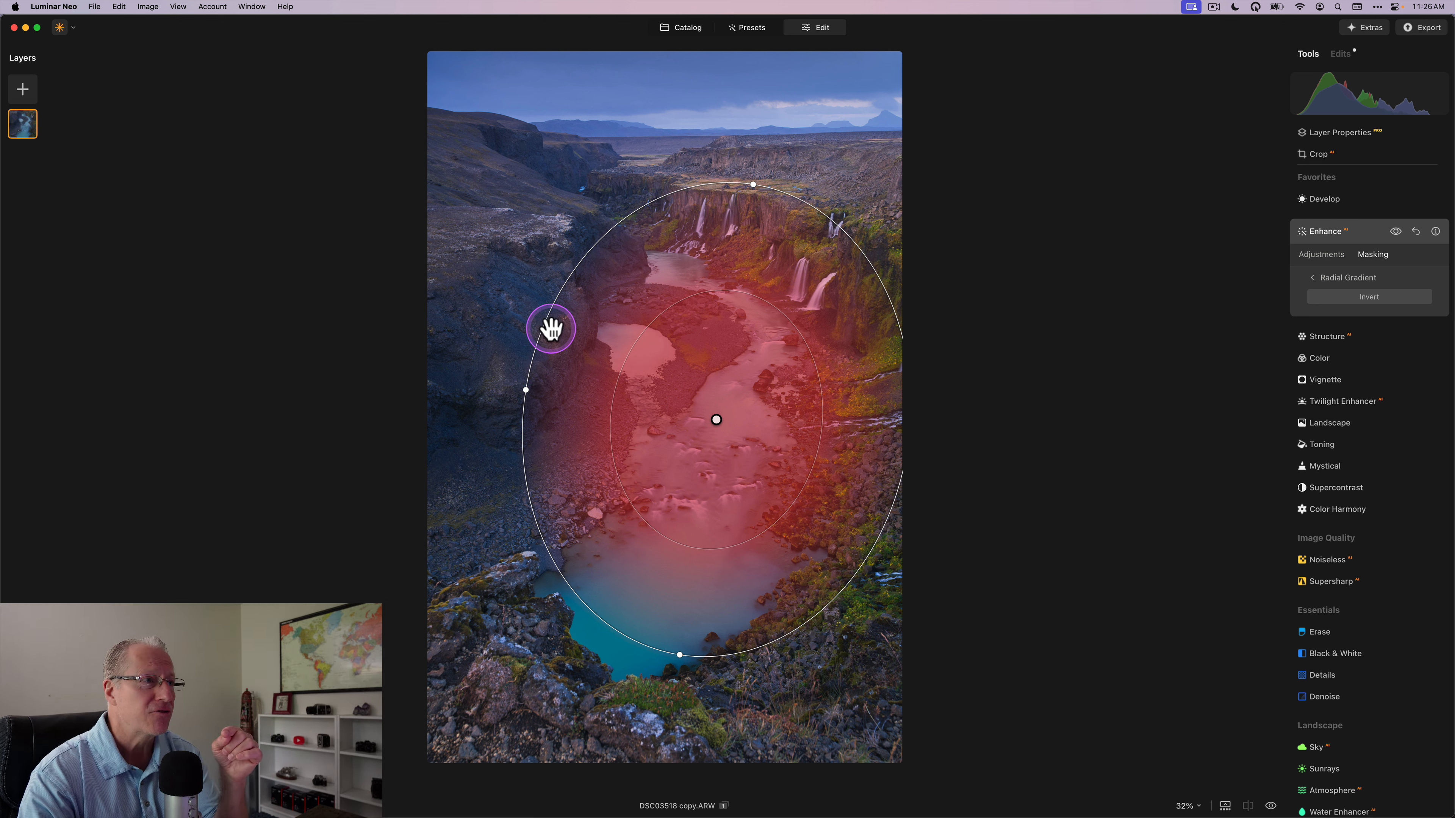
pyautogui.moveTo(545, 325)
pyautogui.mouseDown()
pyautogui.moveTo(580, 343)
pyautogui.moveTo(553, 335)
pyautogui.mouseUp()
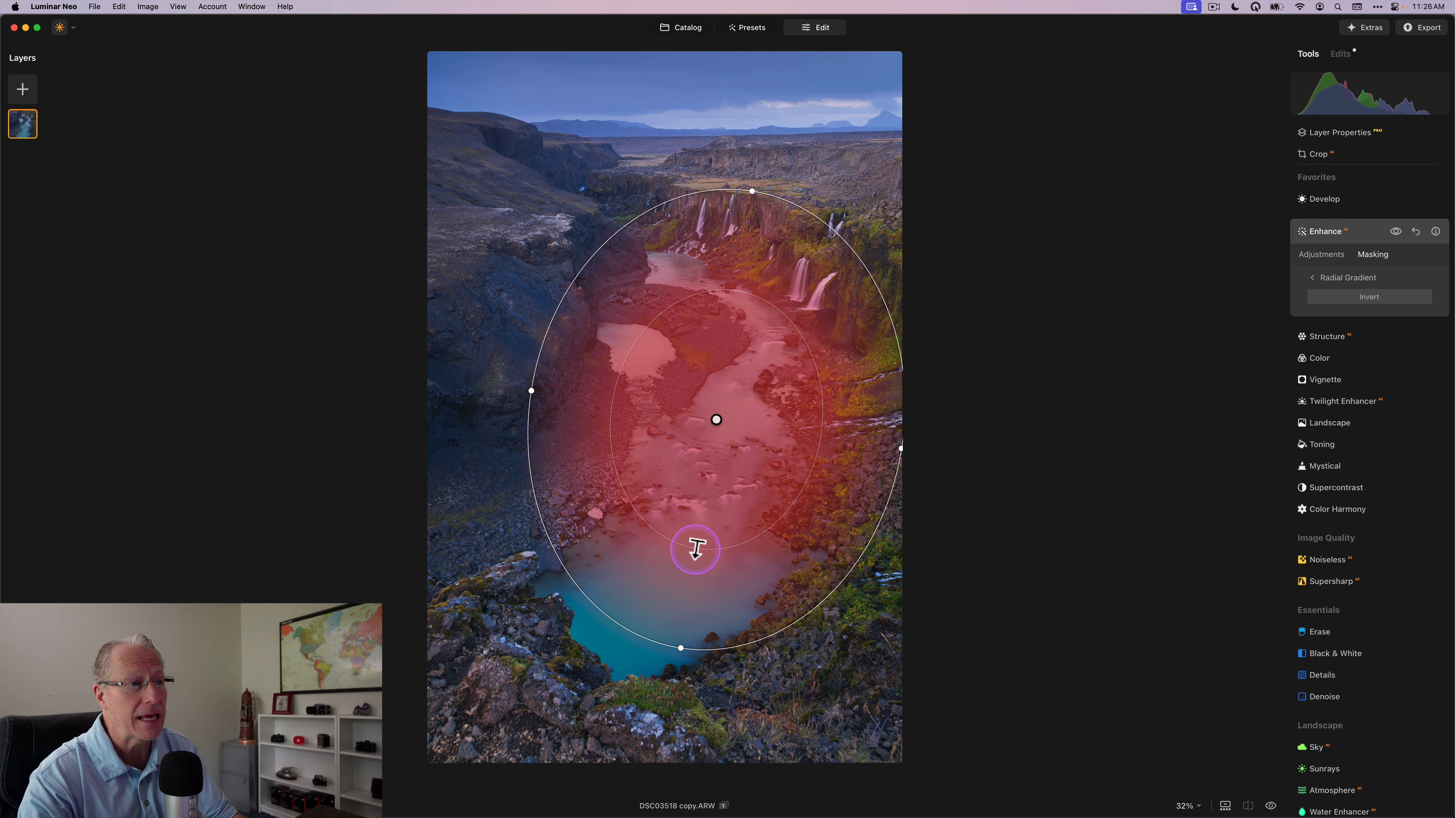
pyautogui.moveTo(693, 552); pyautogui.dragTo(694, 585)
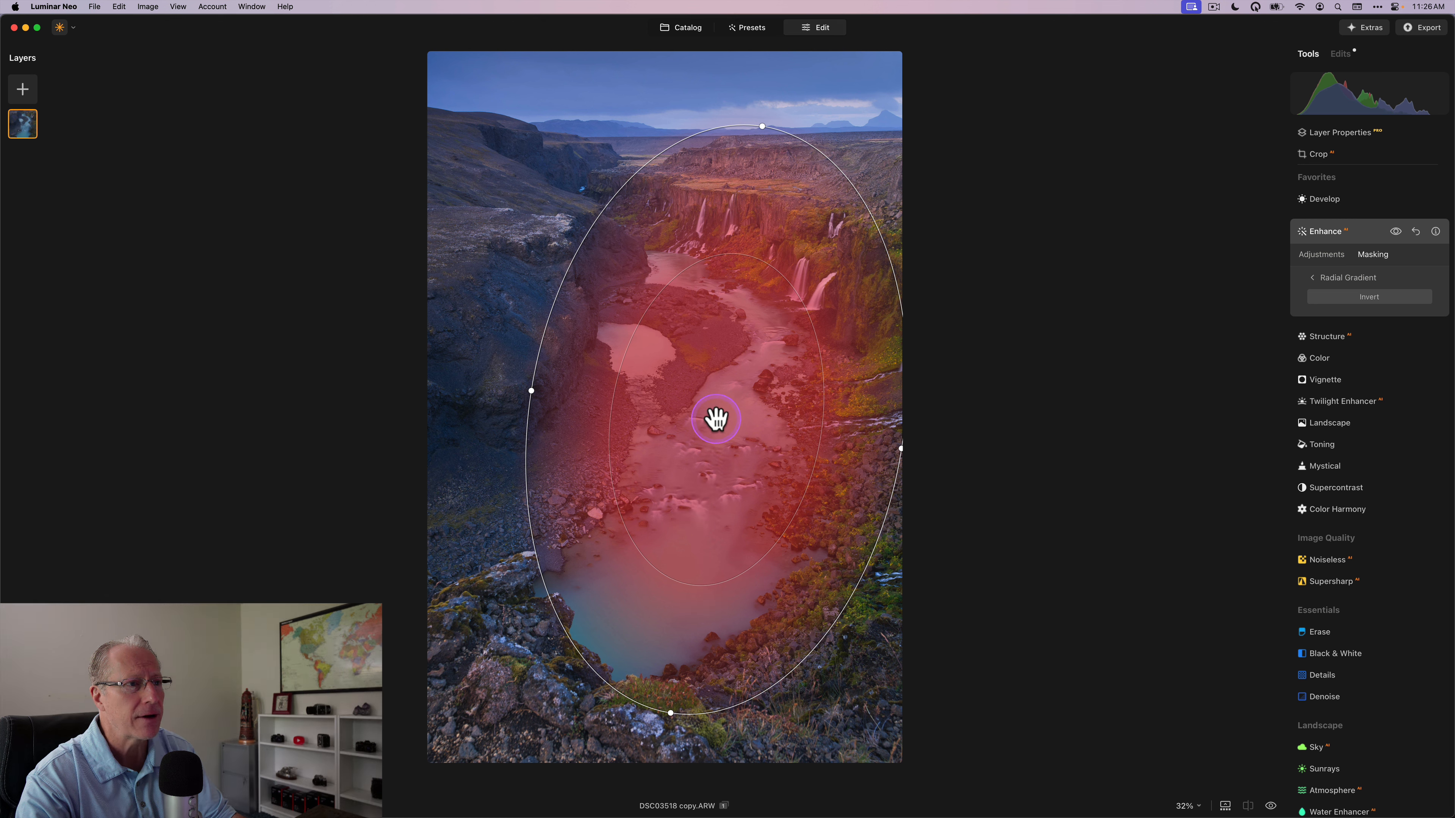
pyautogui.moveTo(714, 416); pyautogui.dragTo(704, 455)
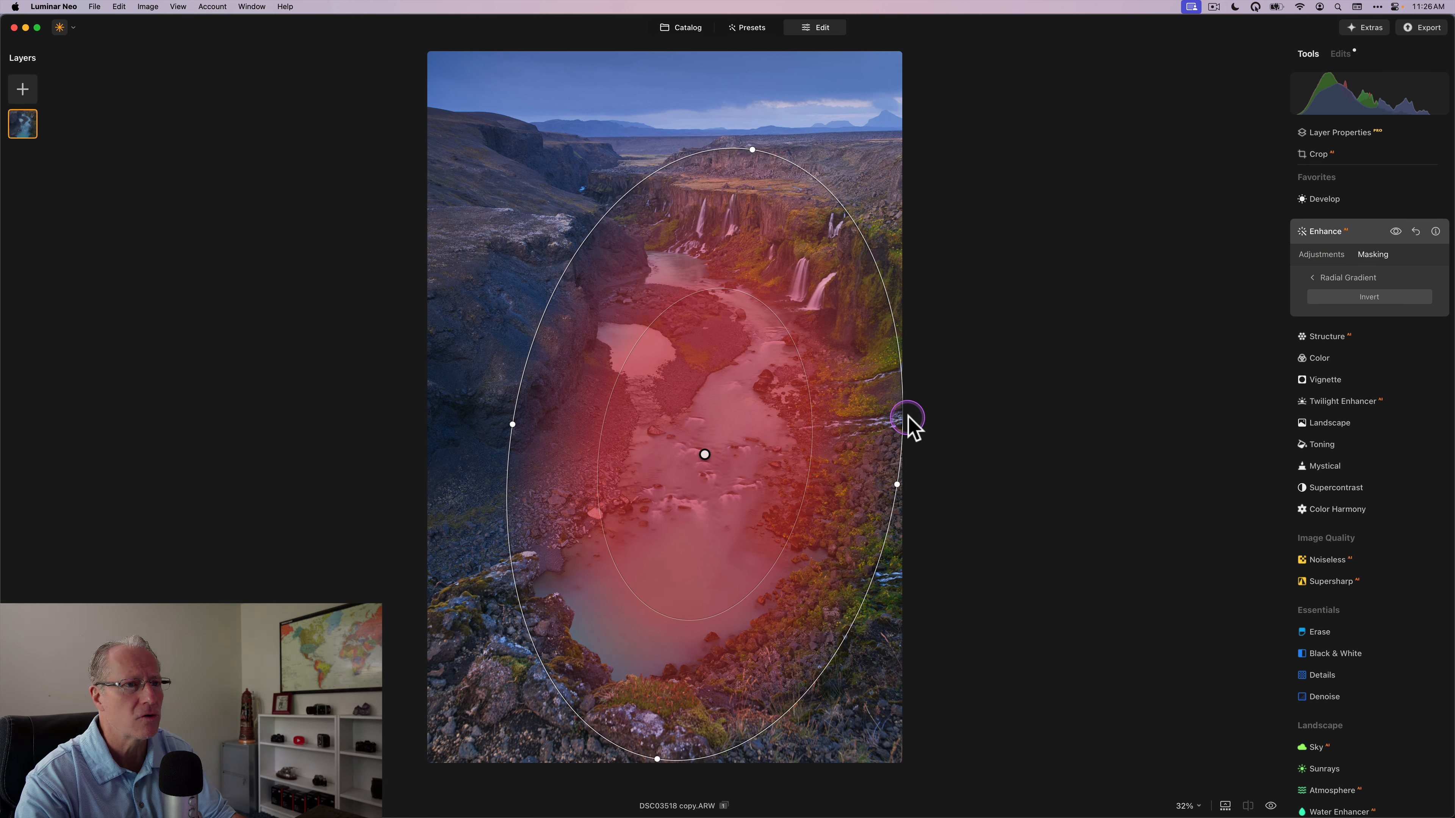
# Return to the Enhance adjustments and compare the photo with and without the radially masked Accent effect.
pyautogui.click(1318, 255)
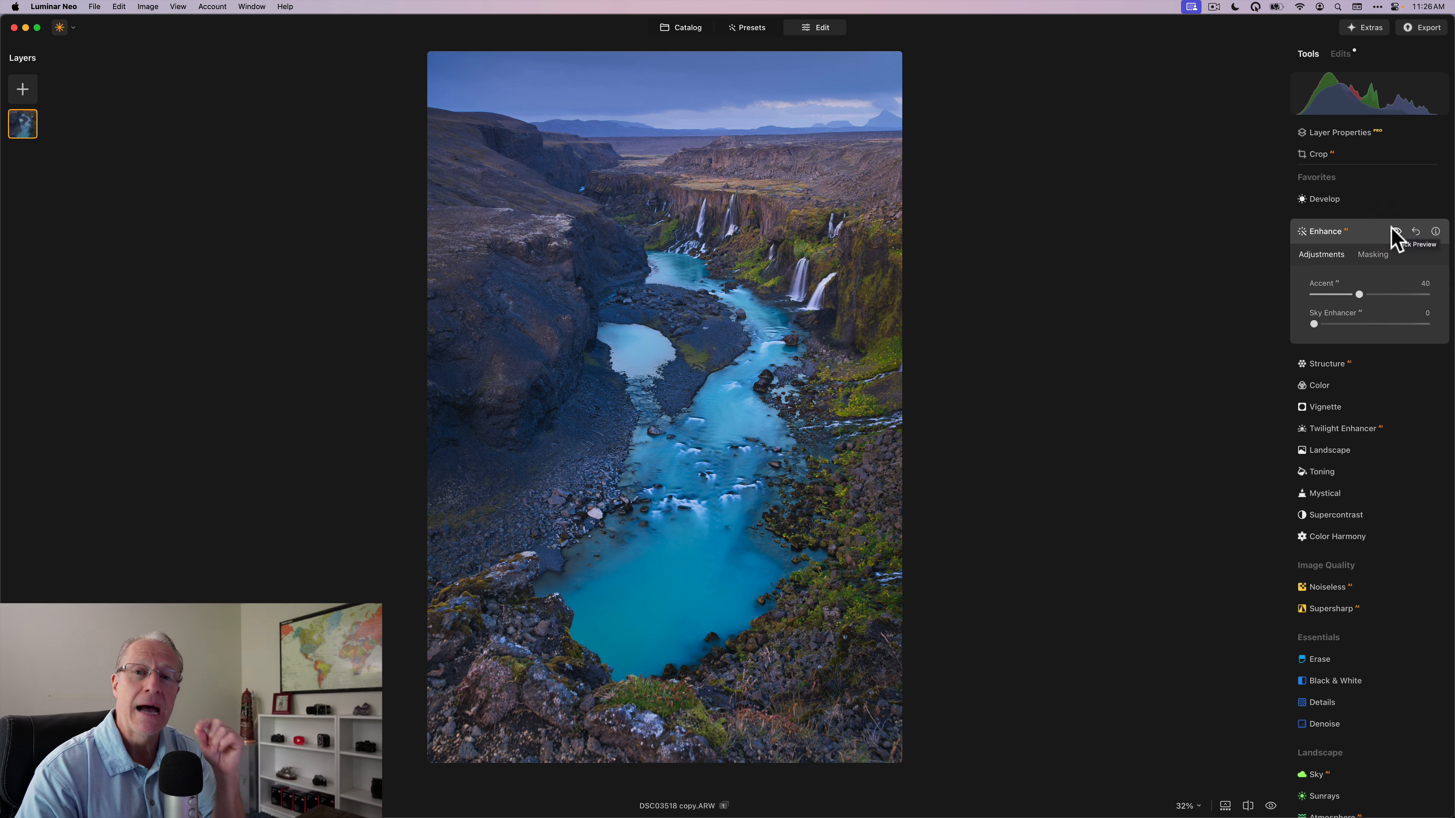
pyautogui.click(1392, 231)
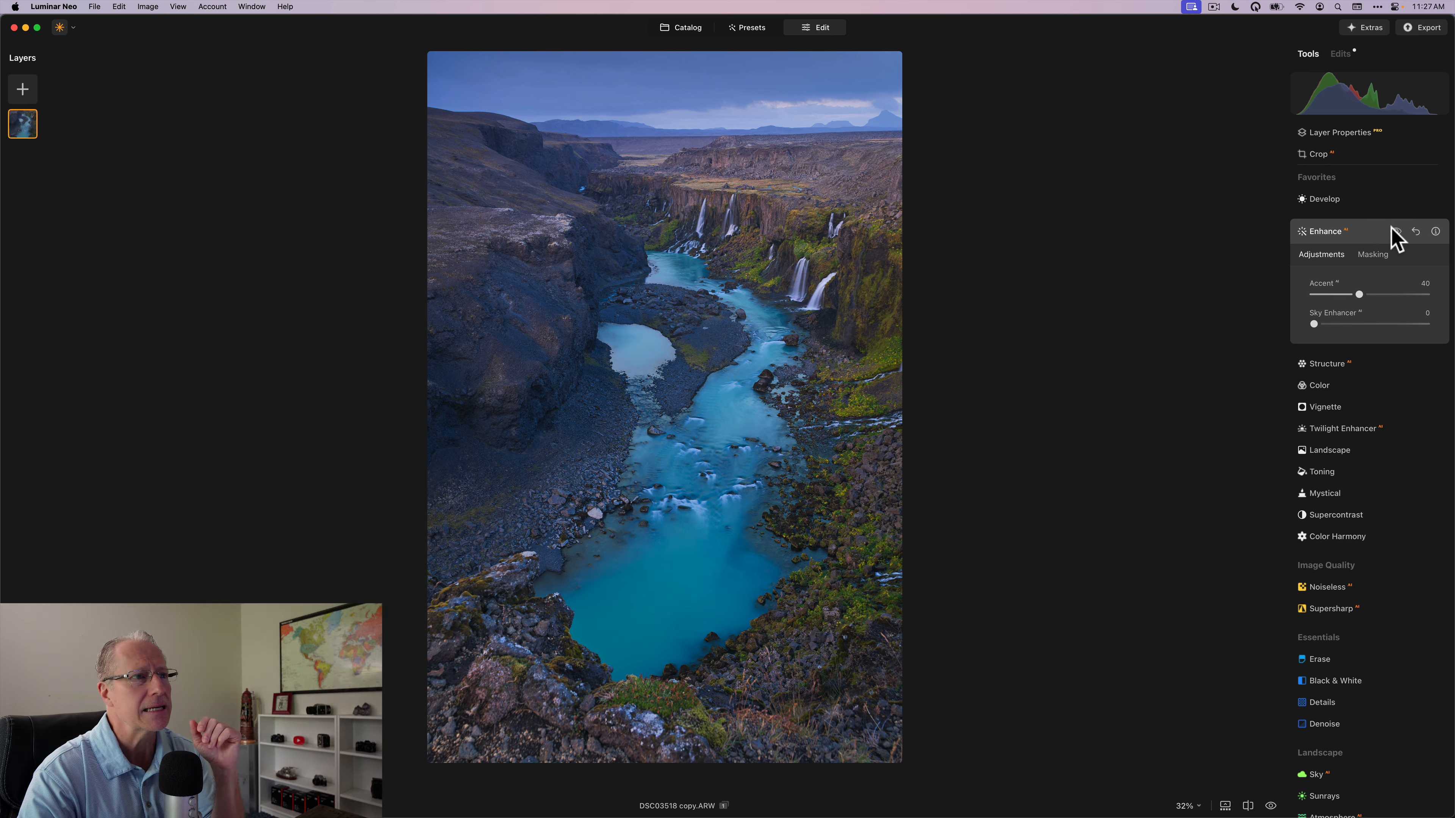
pyautogui.click(1392, 231)
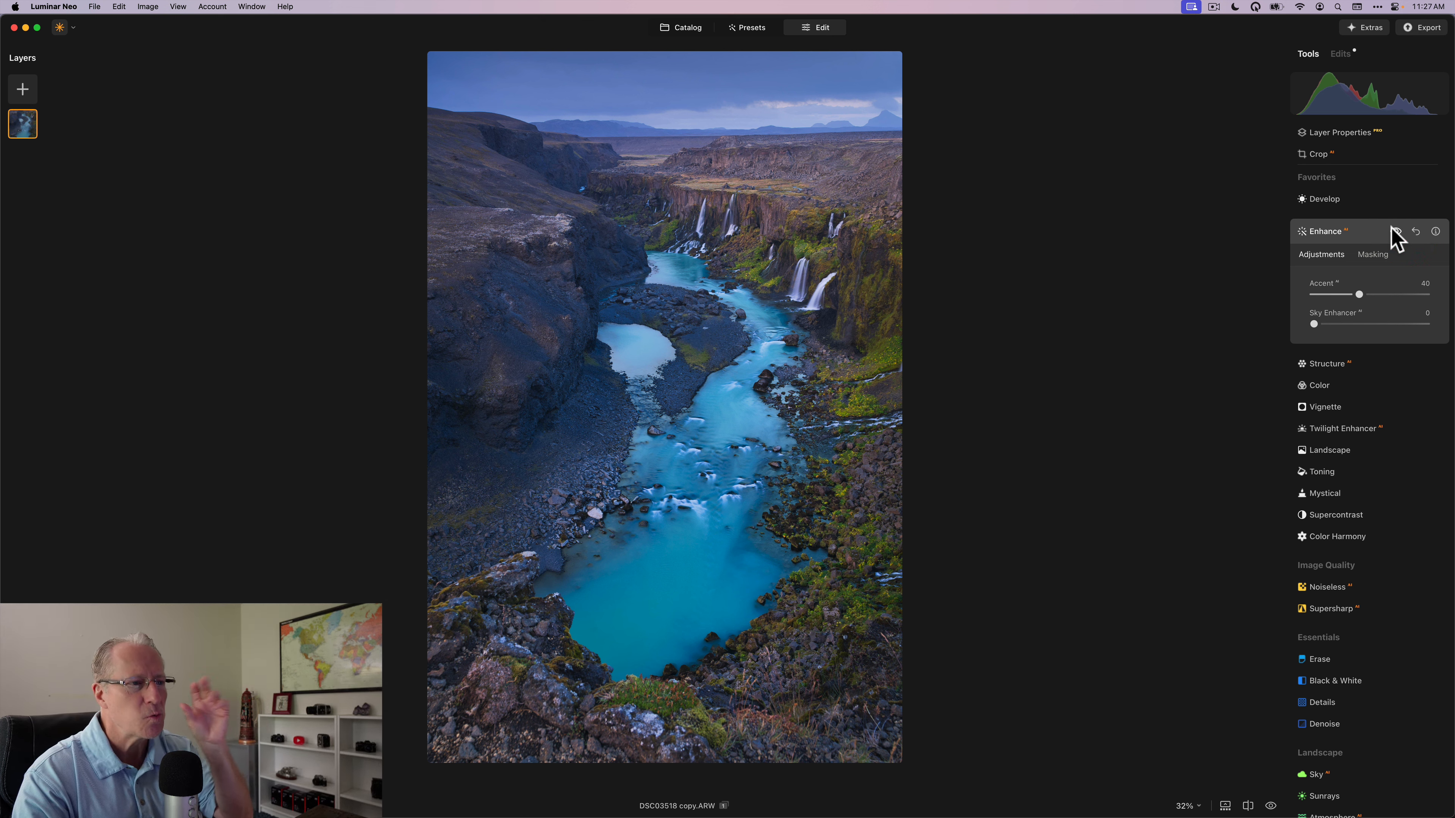
# Recheck the radially masked Enhance effect by hiding and restoring it twice on the river.
pyautogui.click(1393, 231)
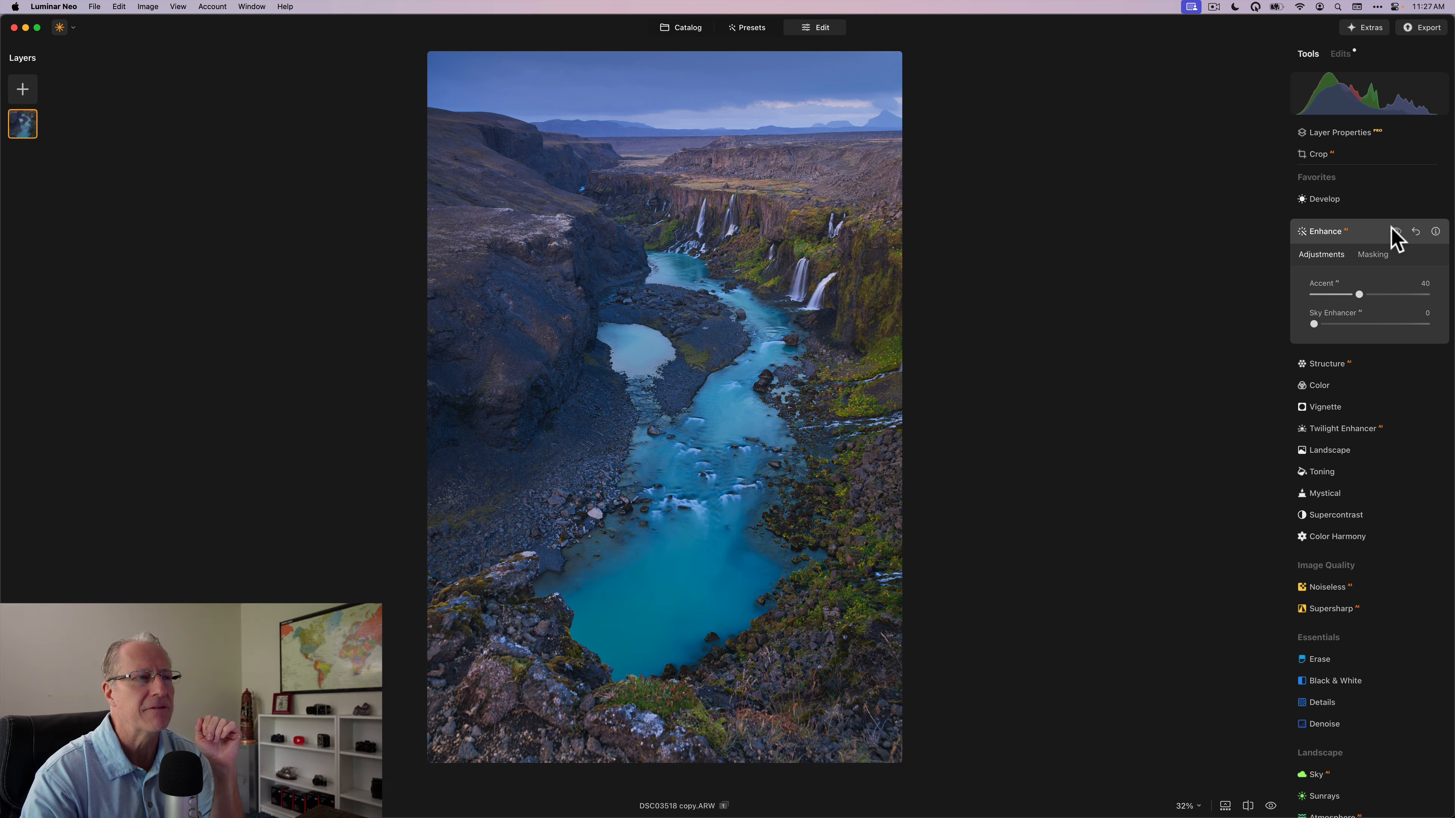
pyautogui.click(1393, 231)
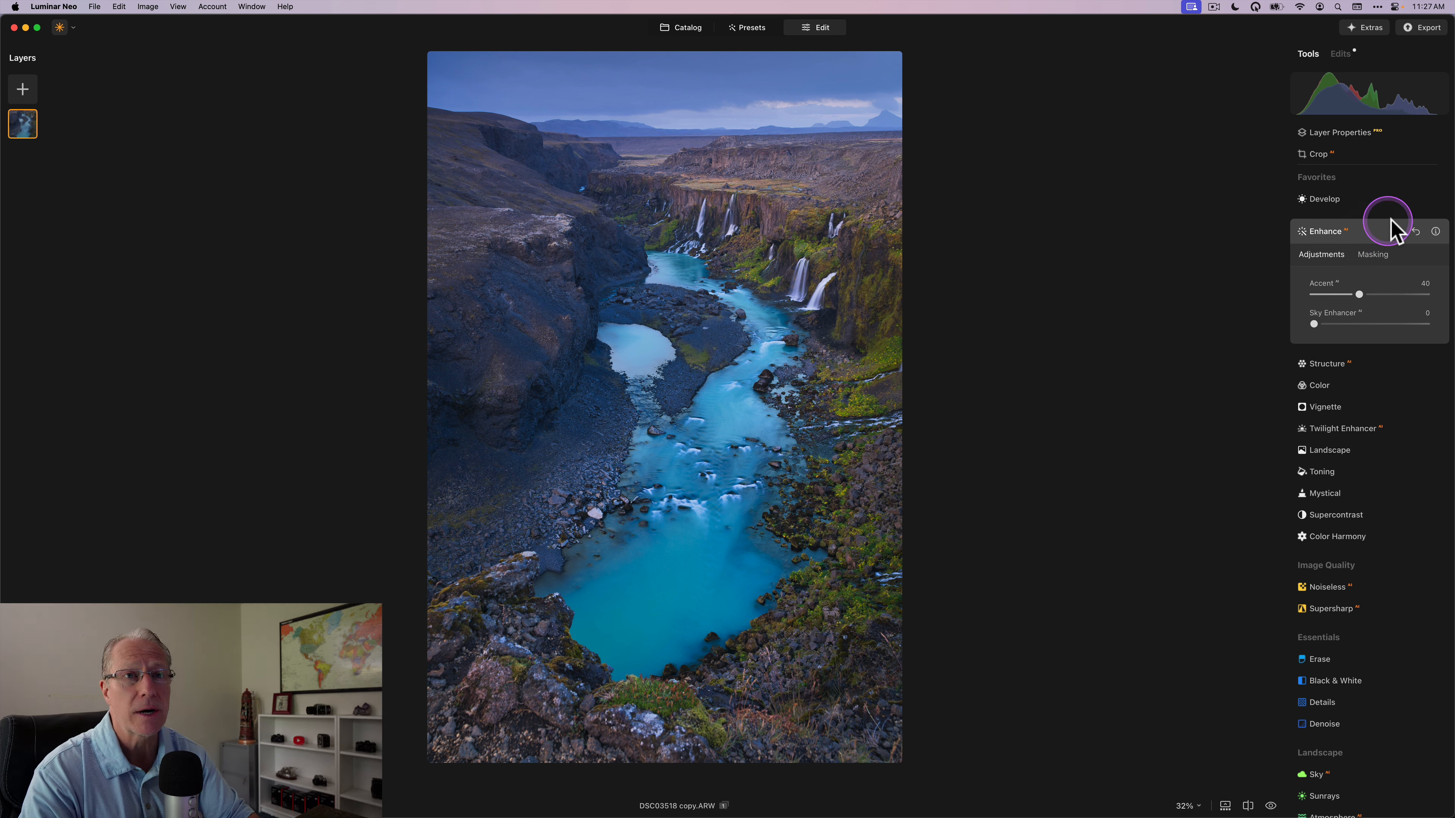
pyautogui.click(1396, 232)
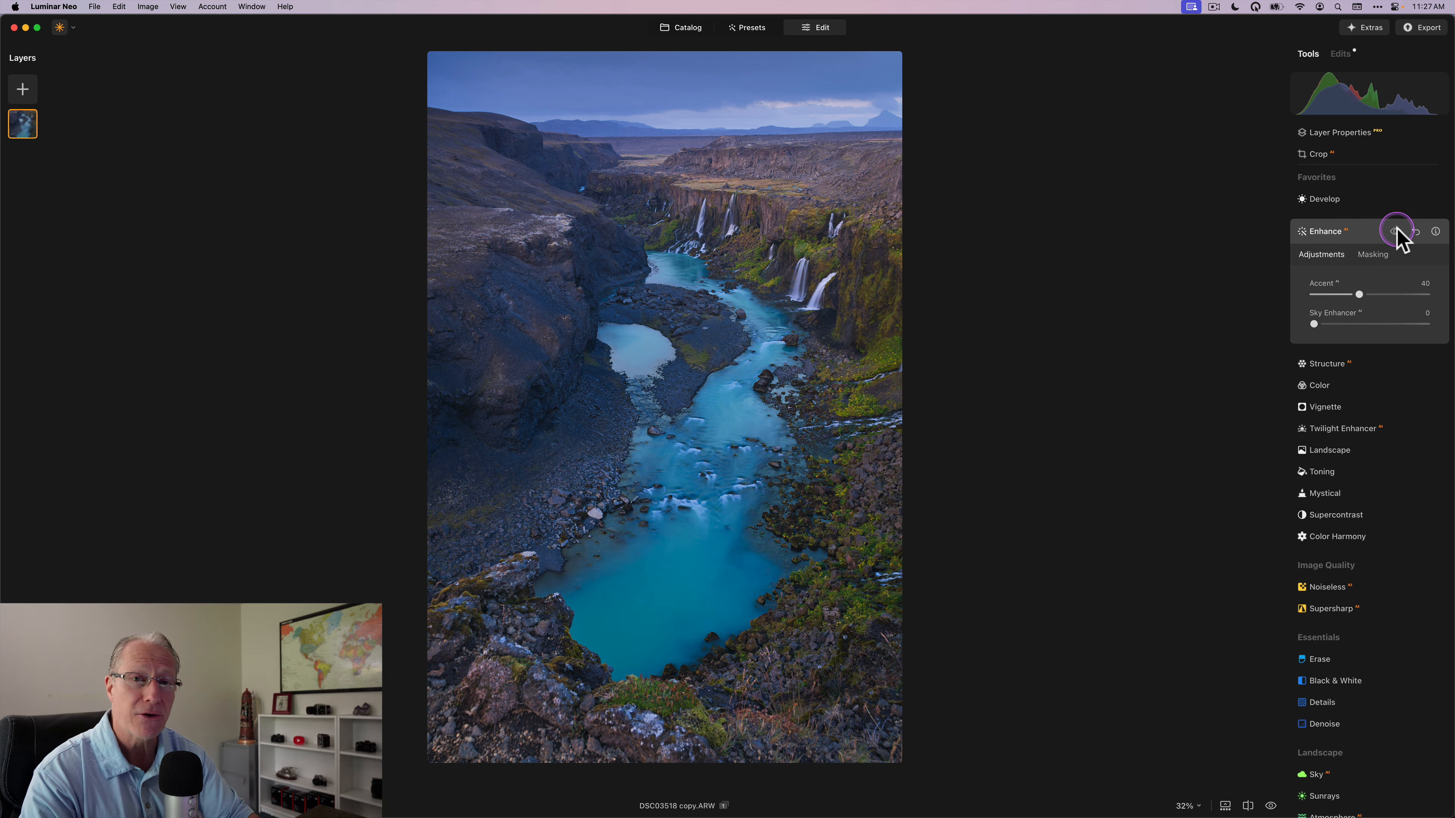
pyautogui.click(1396, 231)
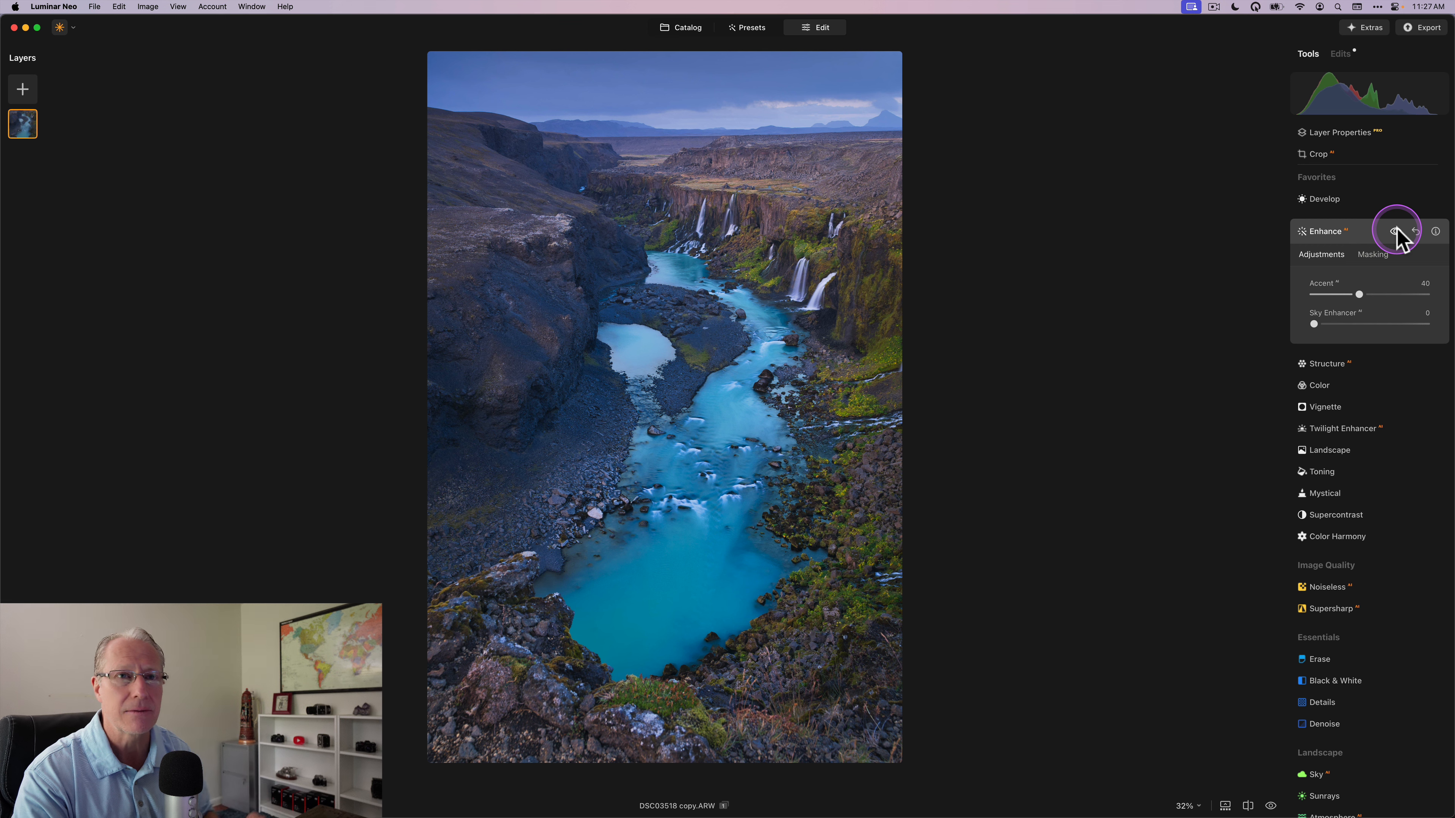
# Close the Enhance tool and compare the edited photo with the unedited original.
pyautogui.click(1354, 232)
pyautogui.press('\\')
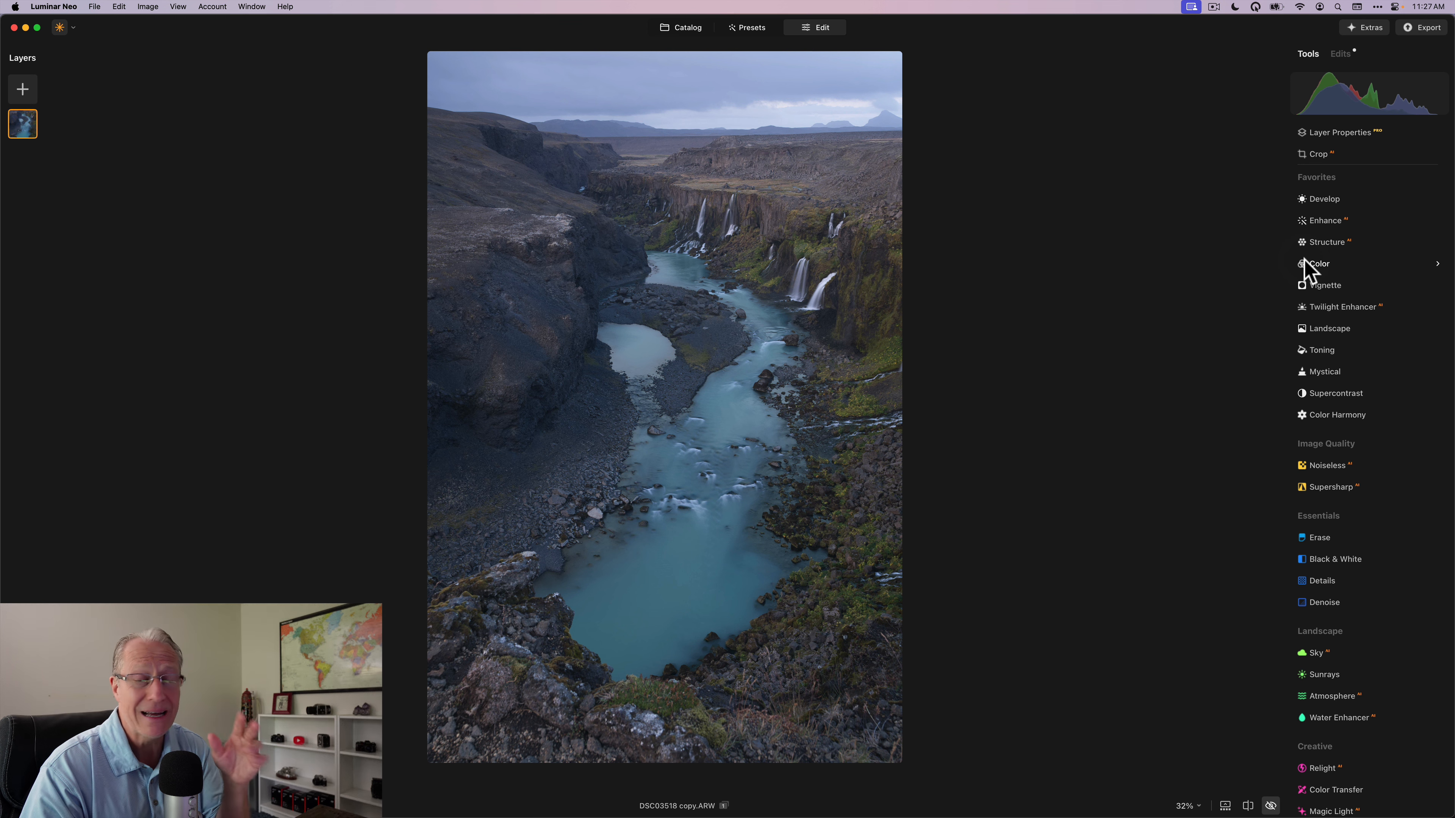
pyautogui.press('\\')
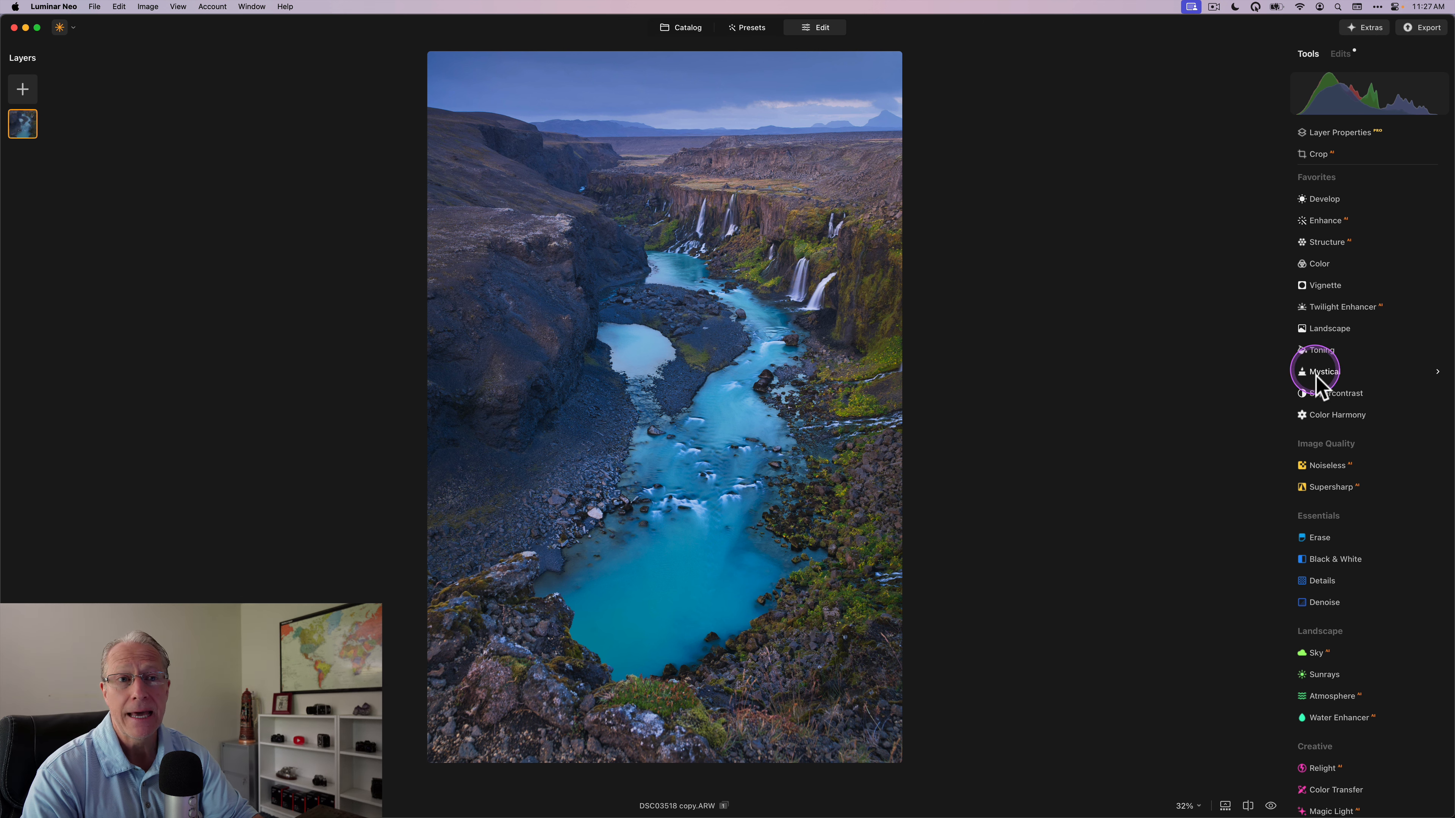
# Add a dark post-crop vignette with Amount -47, Size 20, Feather 100 and Inner Light 11.
pyautogui.click(1320, 290)
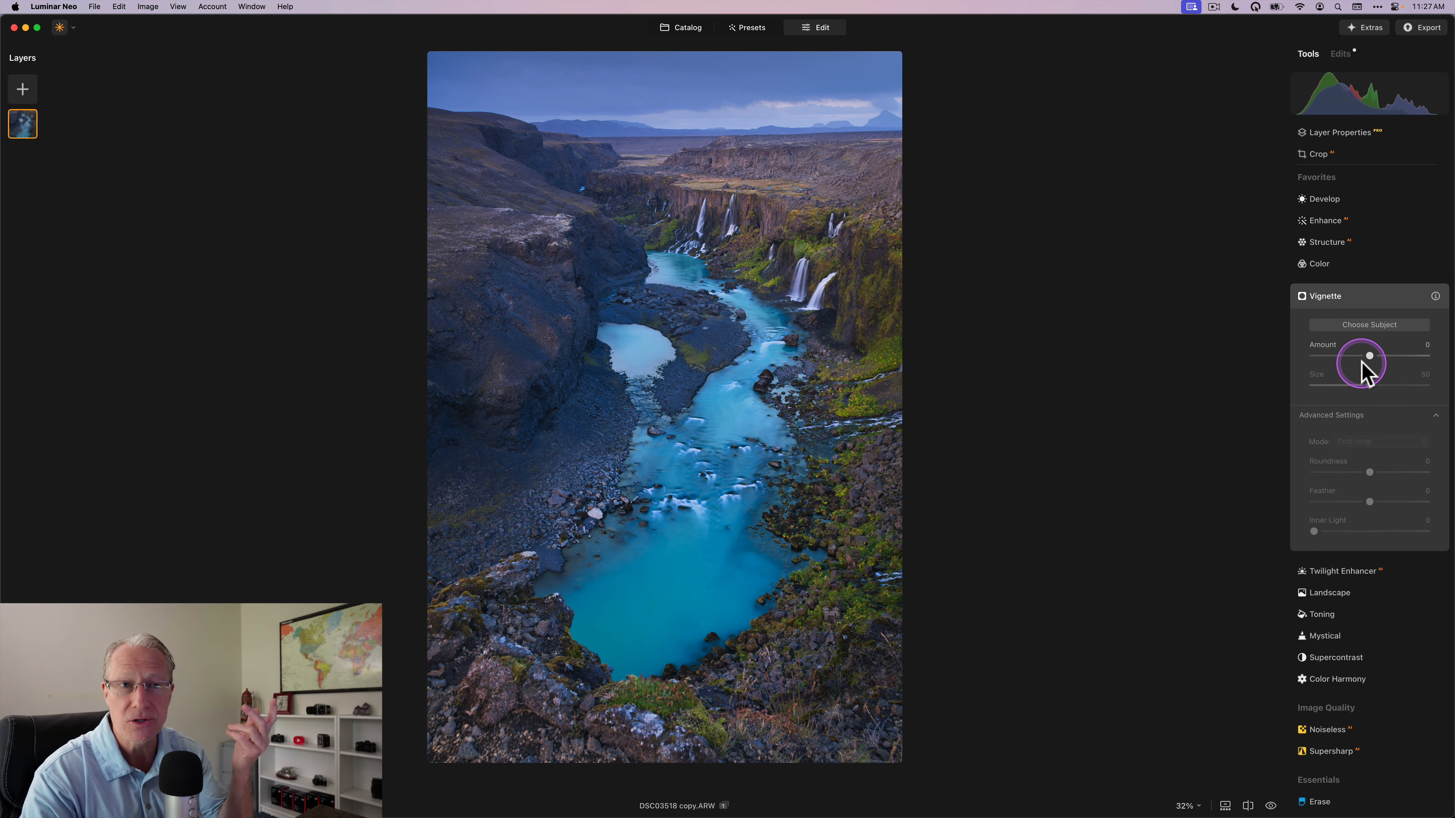
pyautogui.moveTo(1367, 355); pyautogui.dragTo(1336, 385)
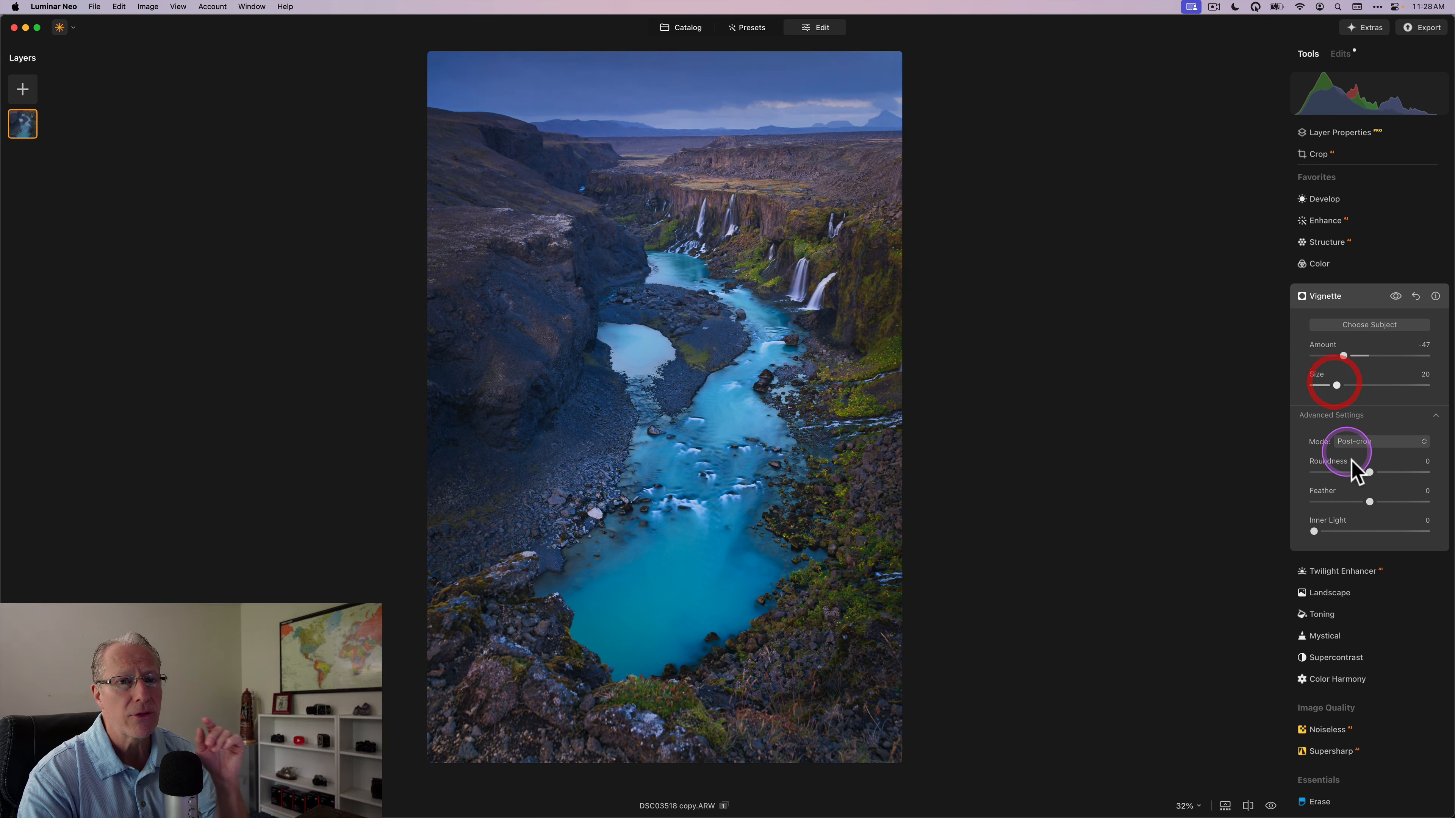
pyautogui.moveTo(1371, 502); pyautogui.dragTo(1443, 499)
pyautogui.moveTo(1314, 531); pyautogui.dragTo(1328, 532)
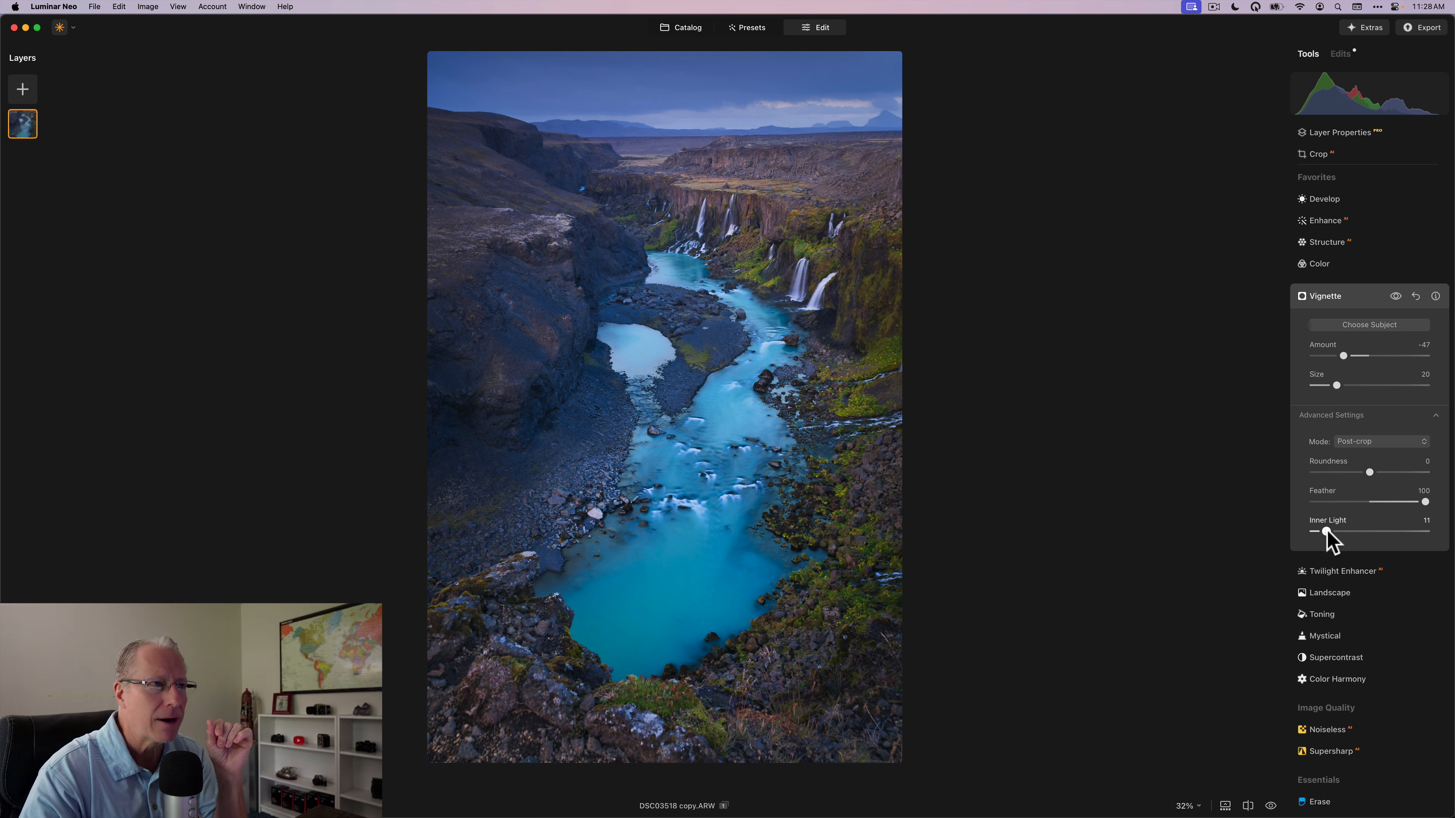
pyautogui.click(1358, 416)
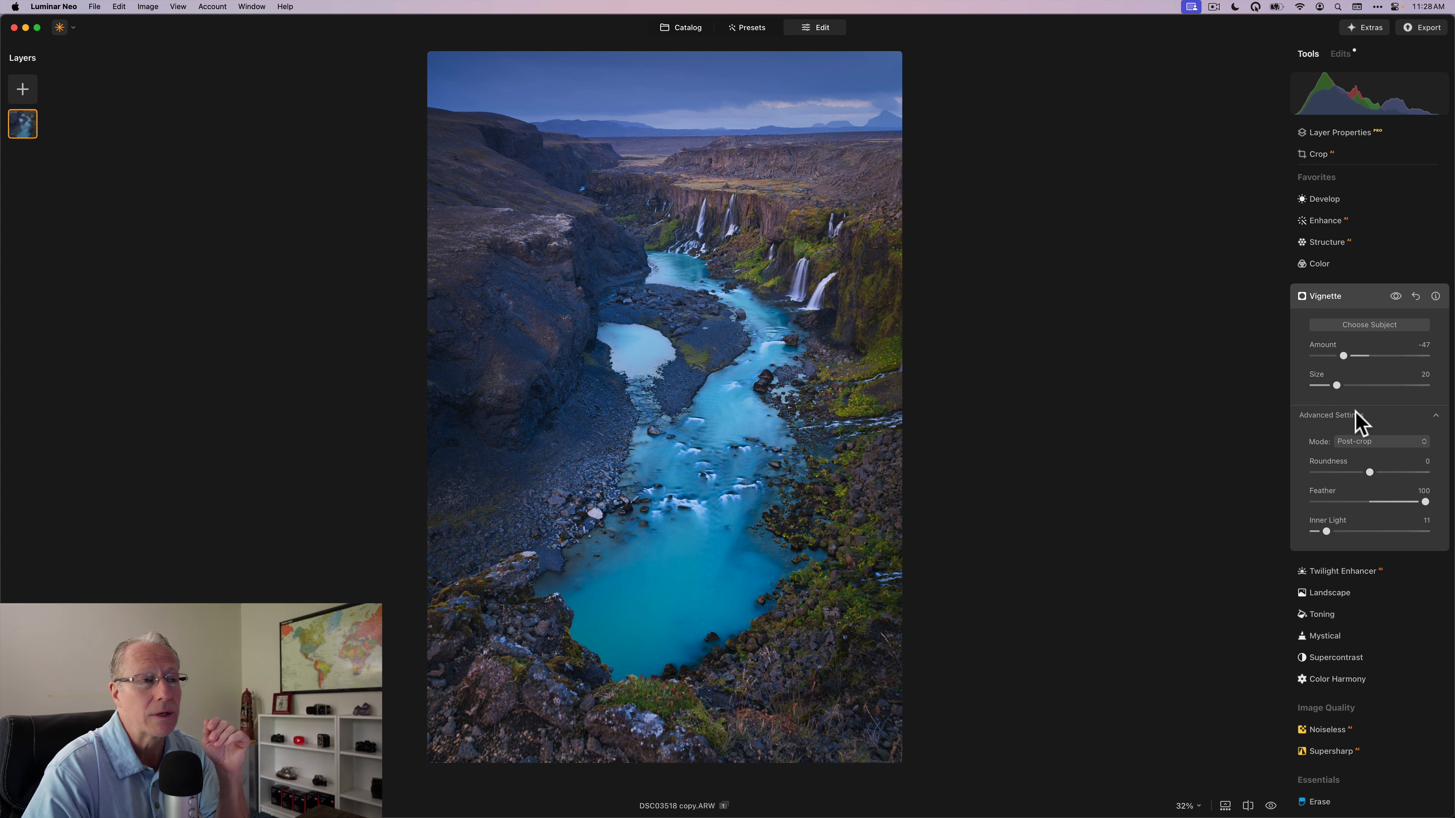
# Compare the photo with and without the vignette, keep it enabled, and close the Vignette tool.
pyautogui.click(1396, 296)
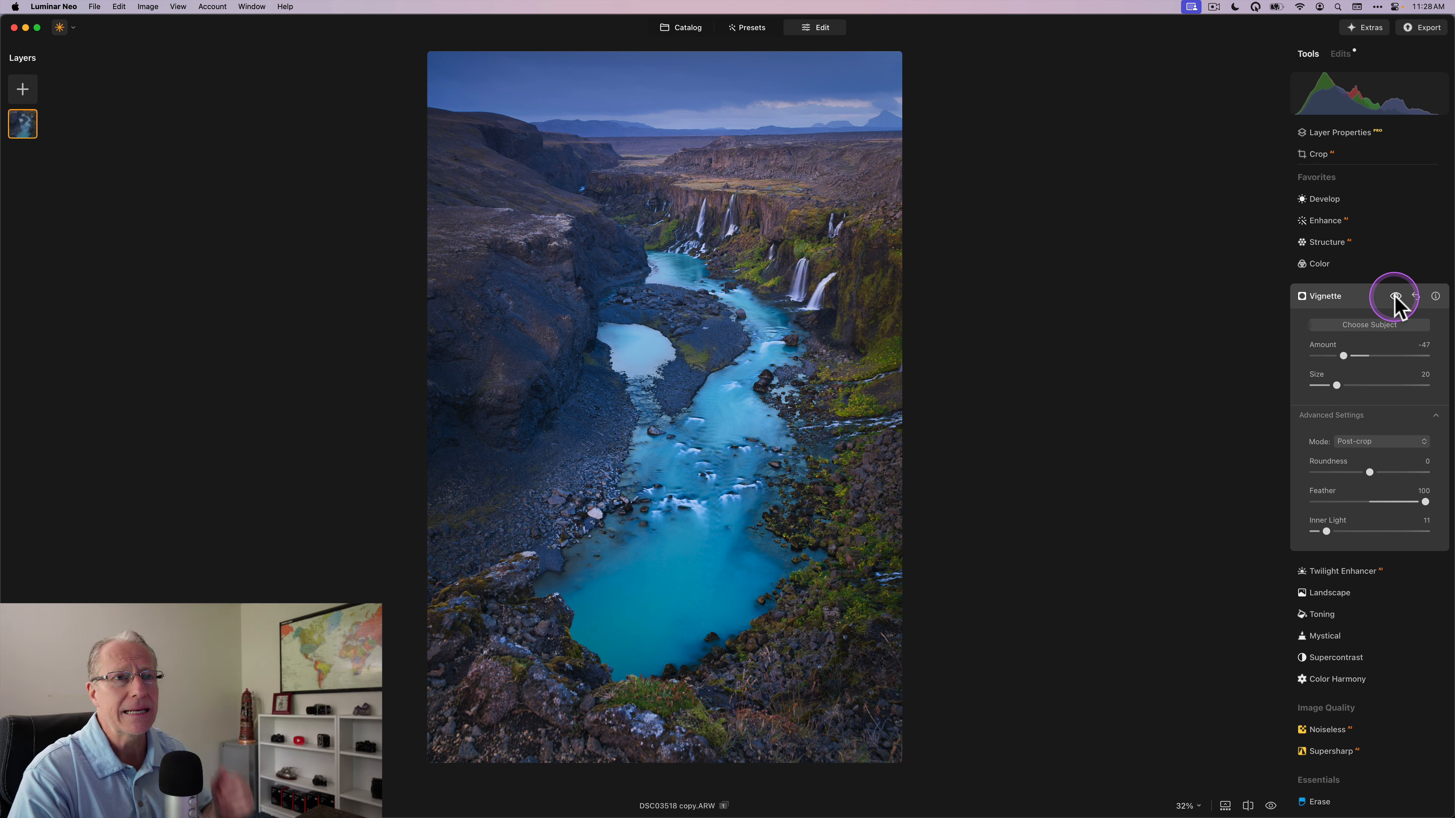
pyautogui.click(1395, 297)
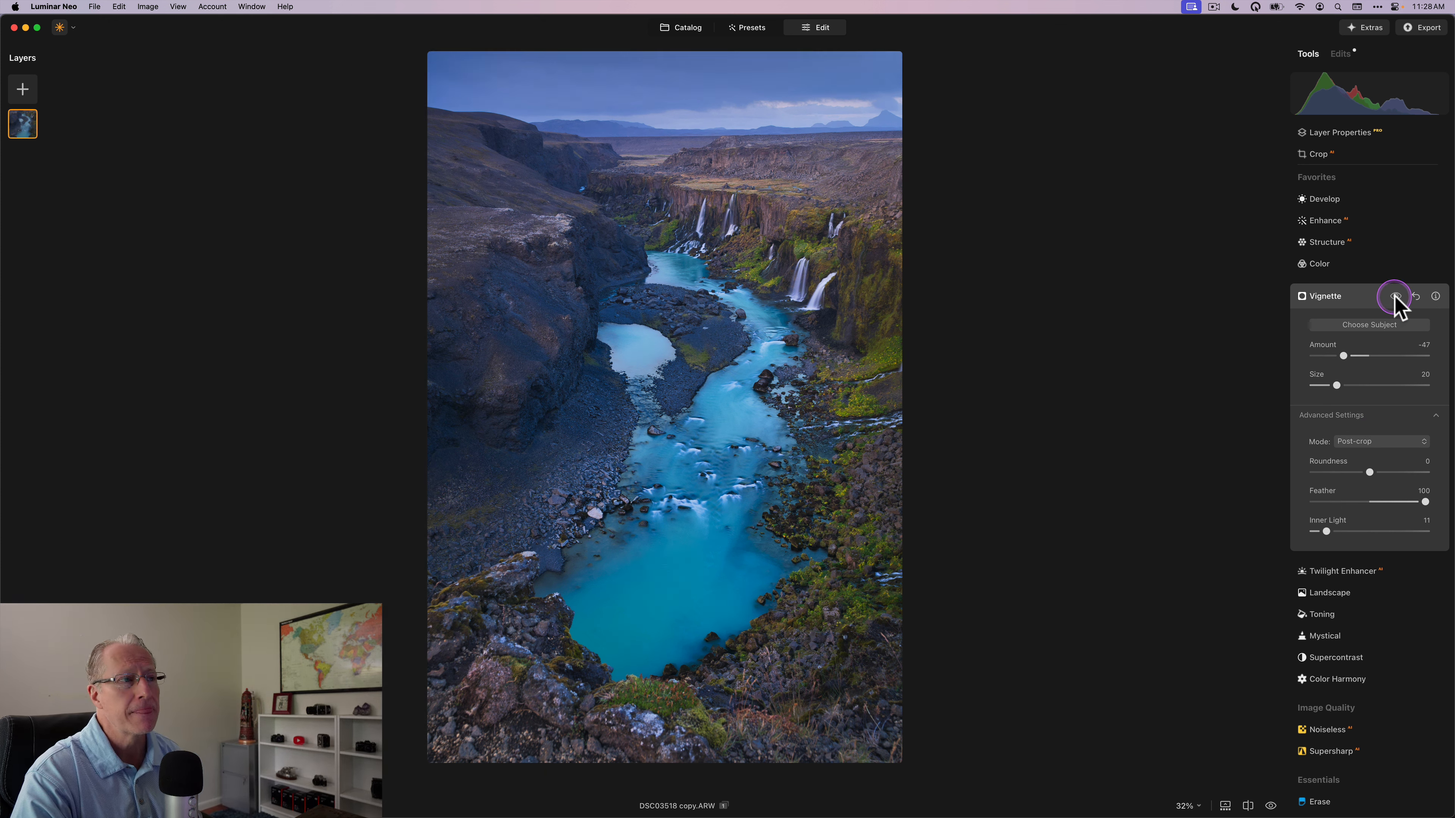
pyautogui.click(1395, 296)
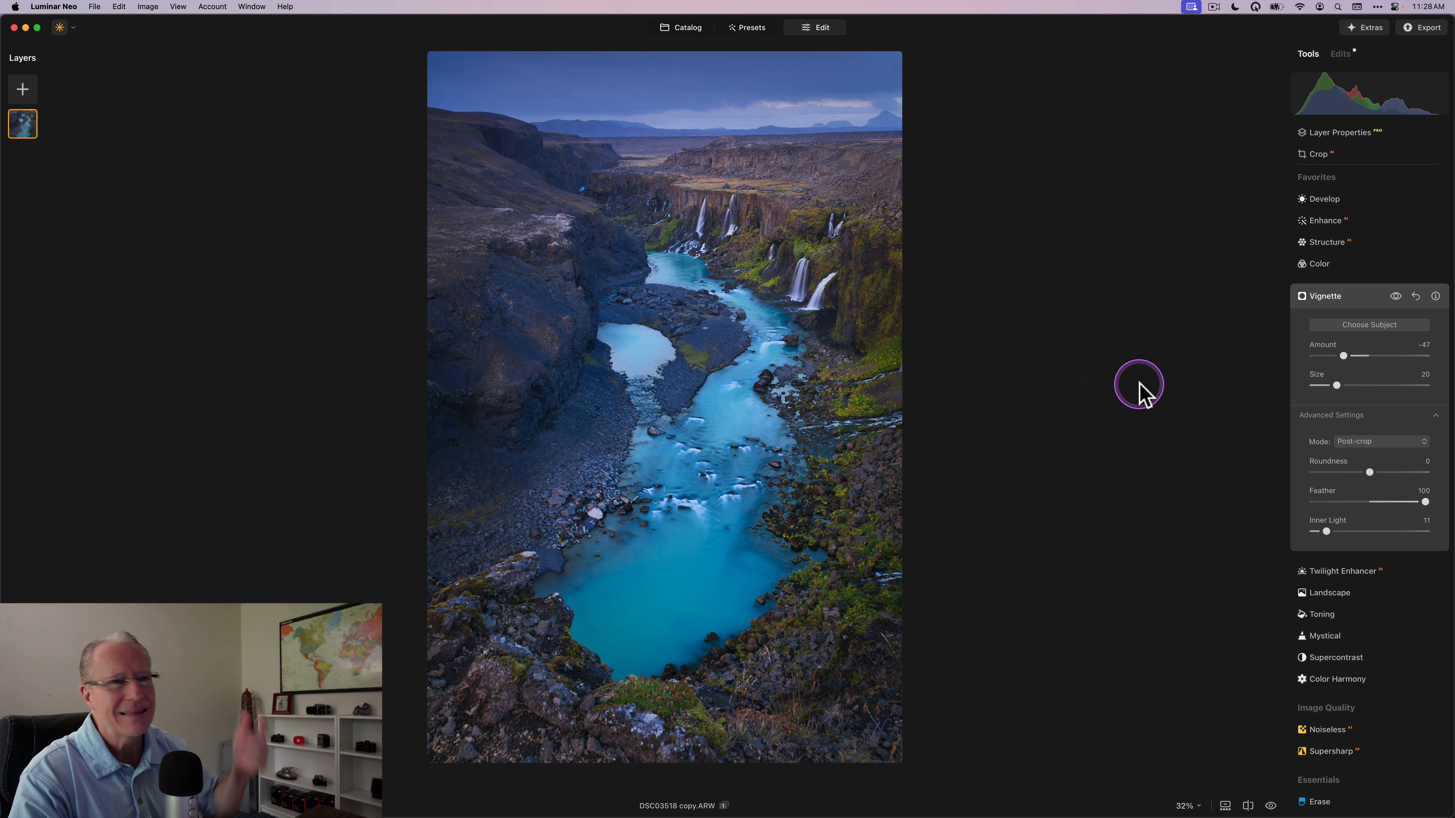
pyautogui.click(1396, 297)
pyautogui.click(1395, 297)
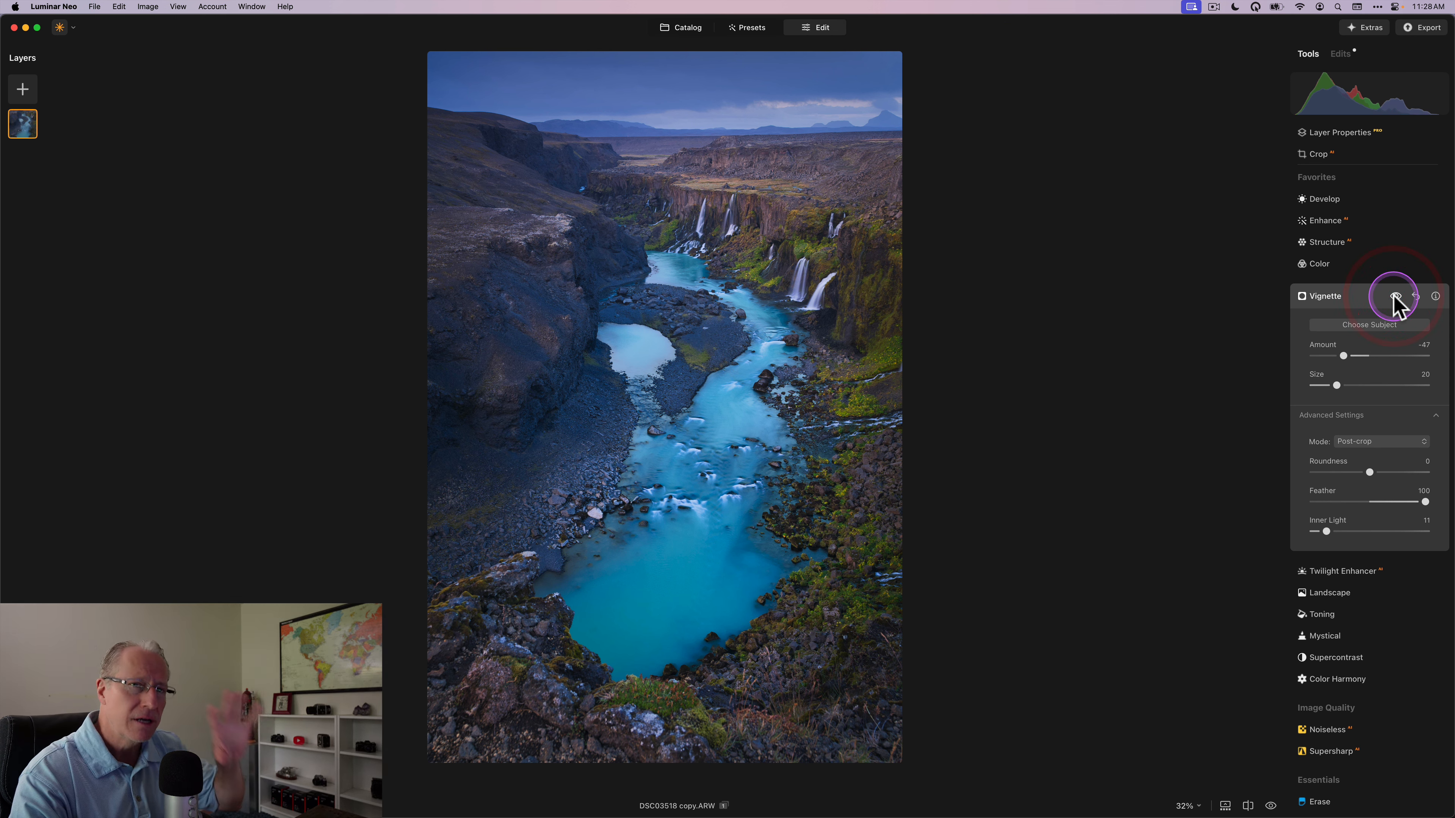
pyautogui.click(1340, 297)
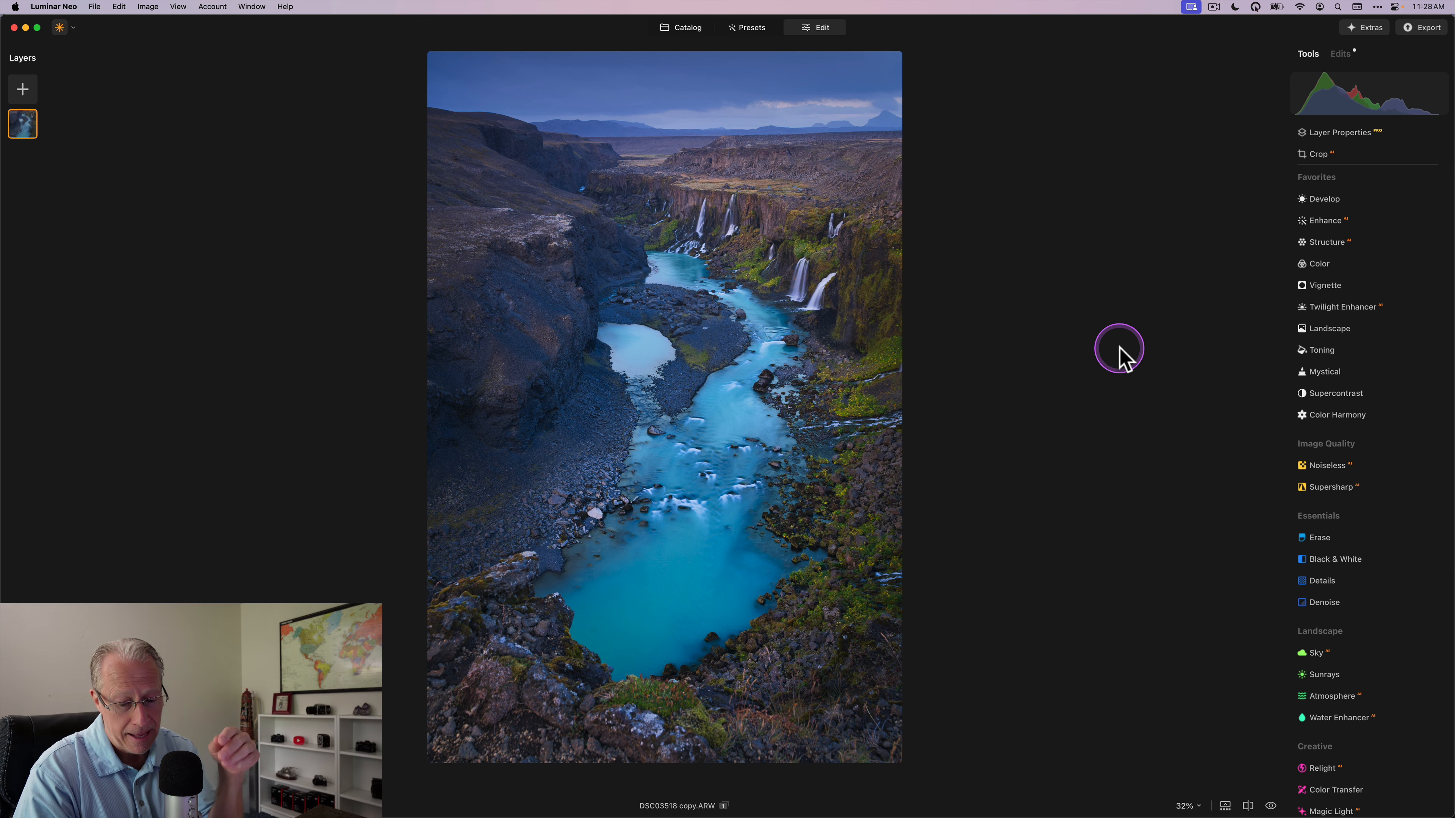
# Compare the finished edit with the original photo twice, ending on the edited version.
pyautogui.press('\\')
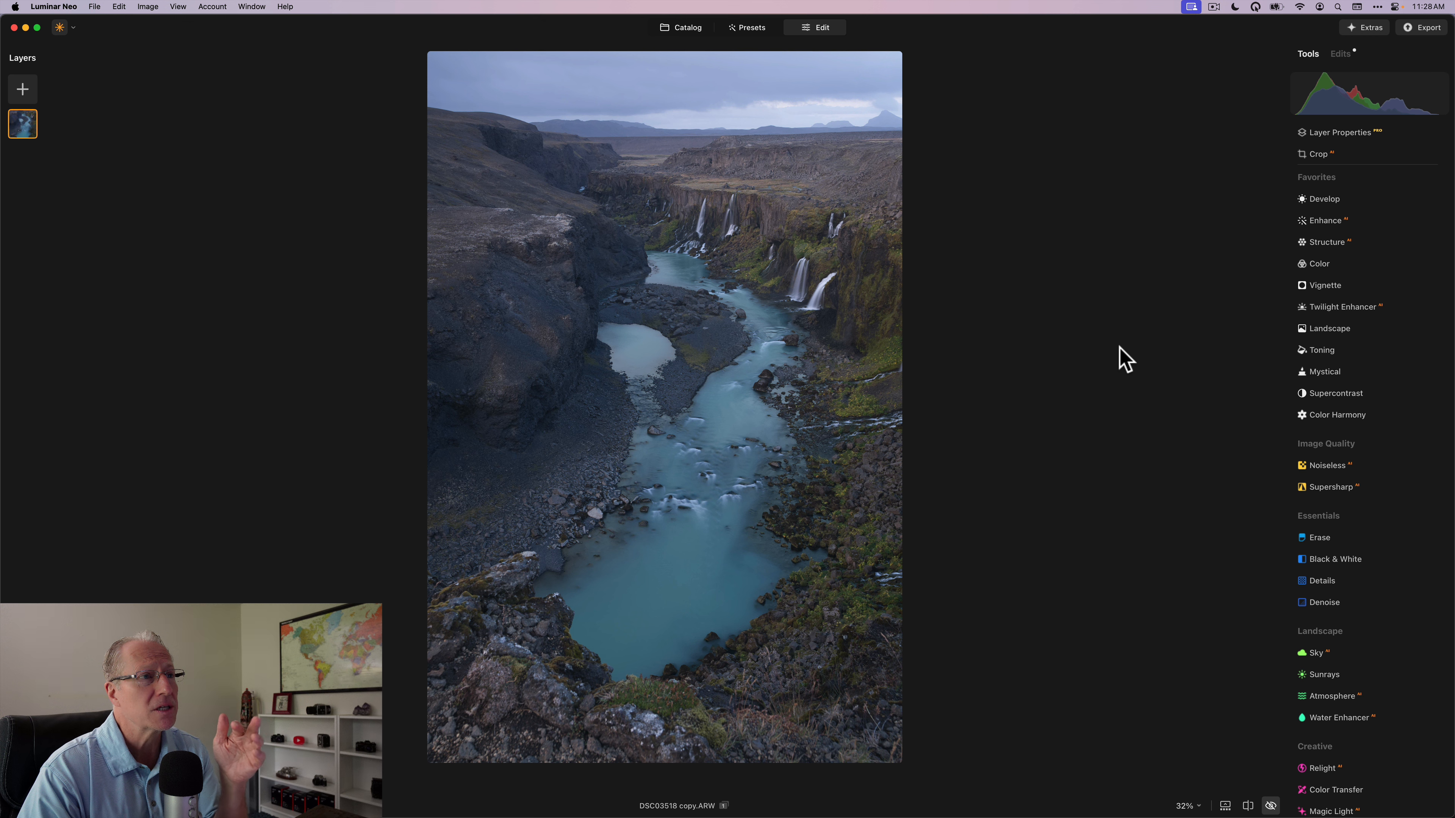
pyautogui.press('\\')
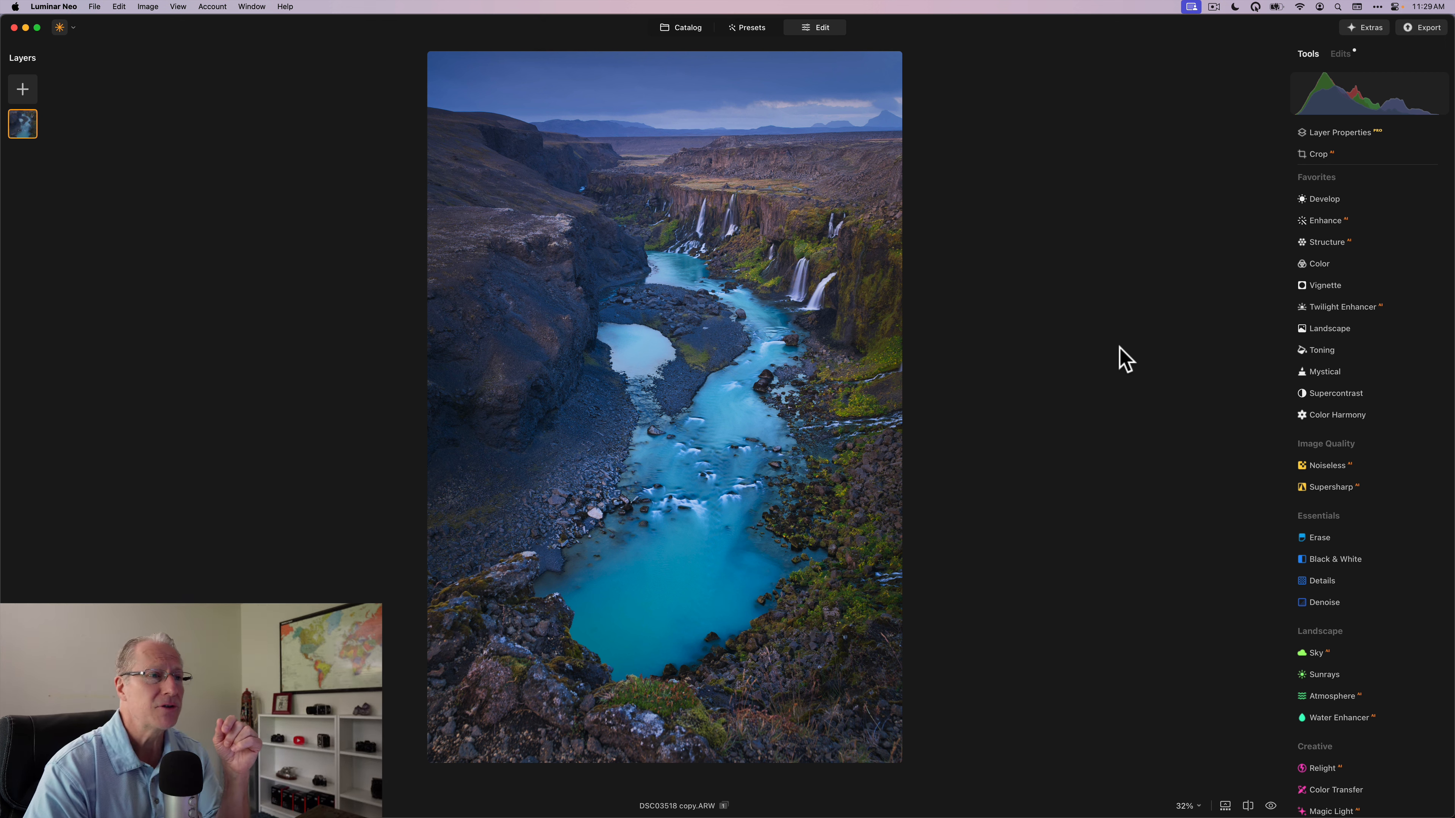
pyautogui.press('\\')
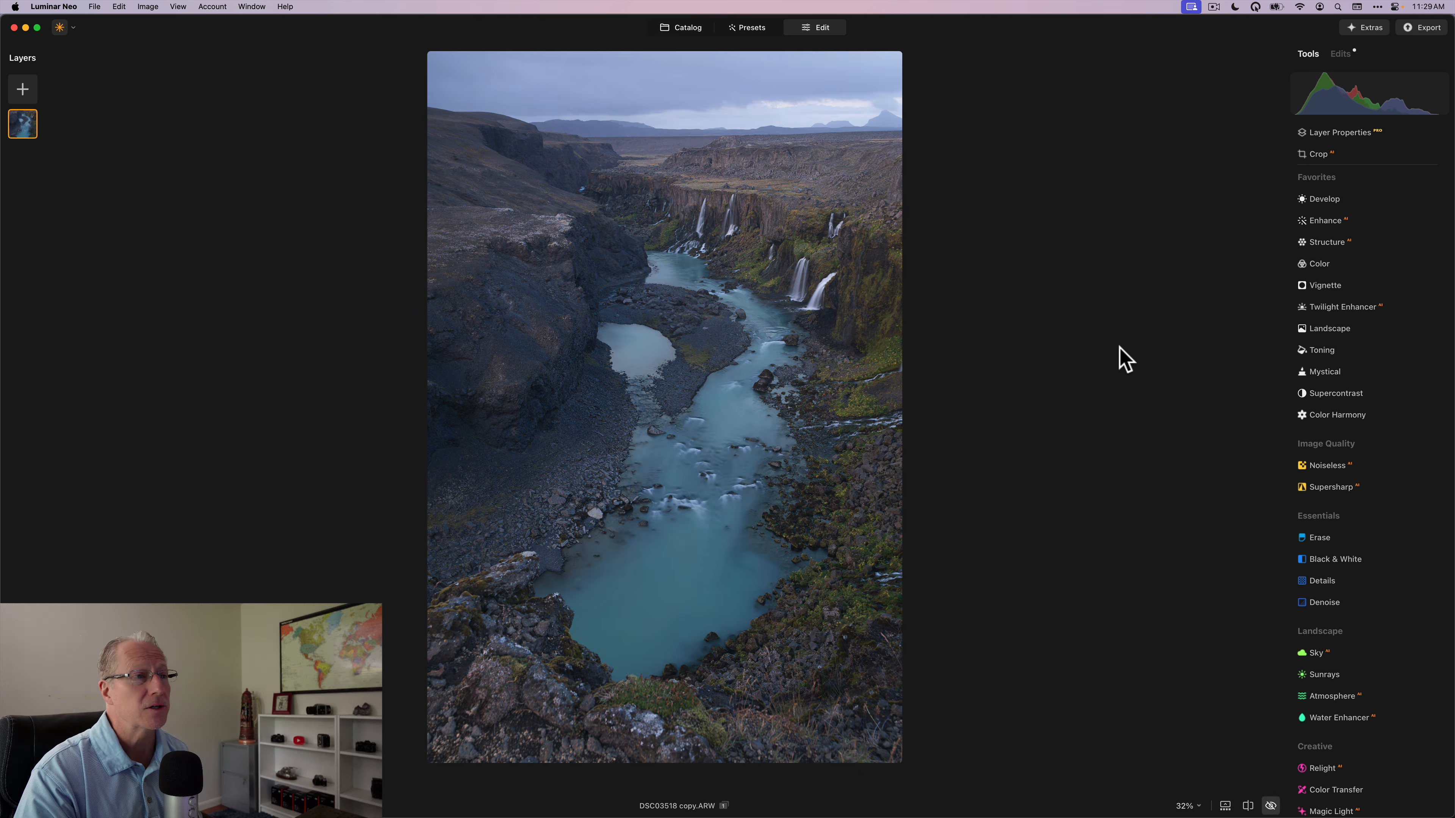
pyautogui.press('\\')
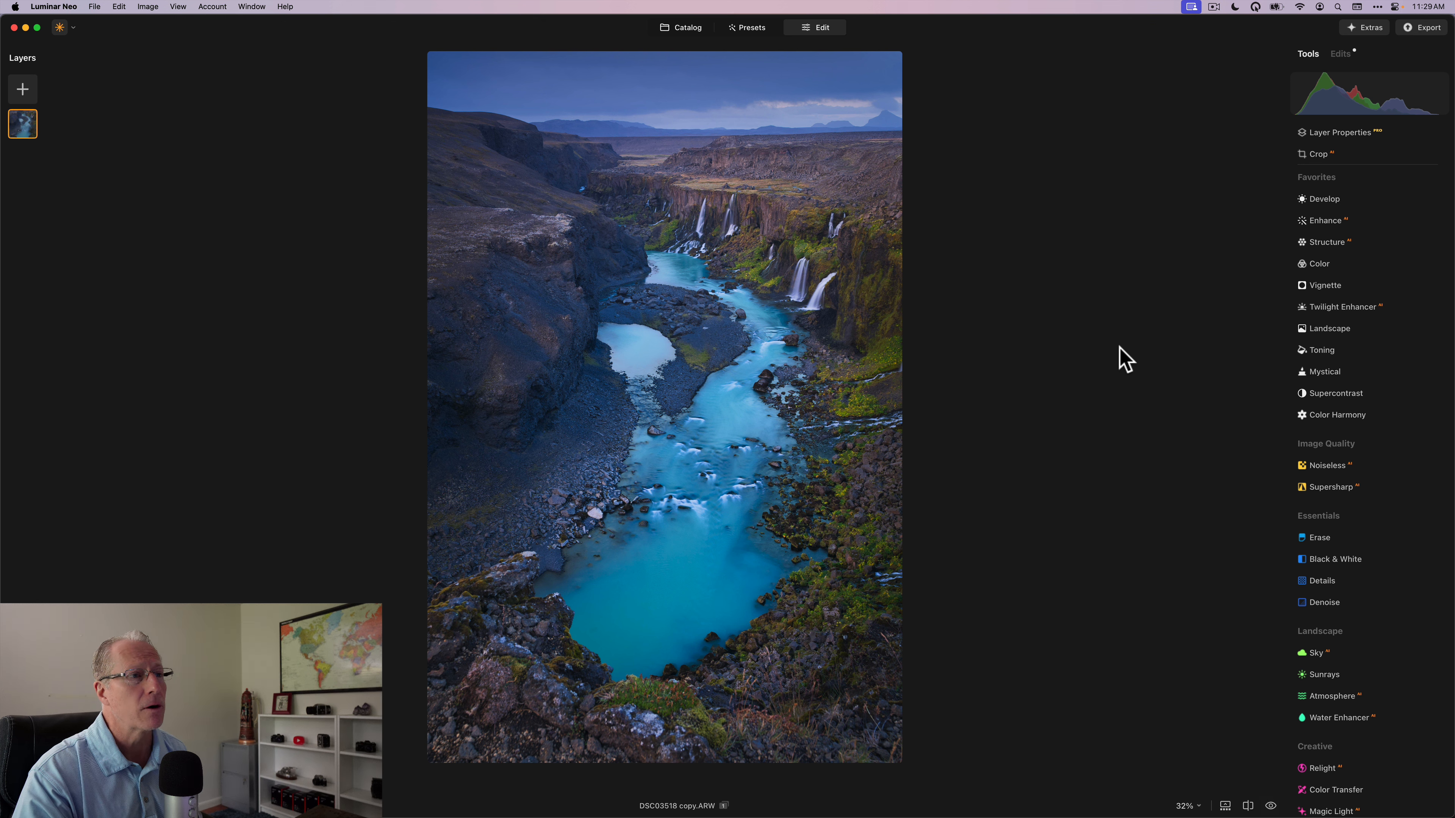